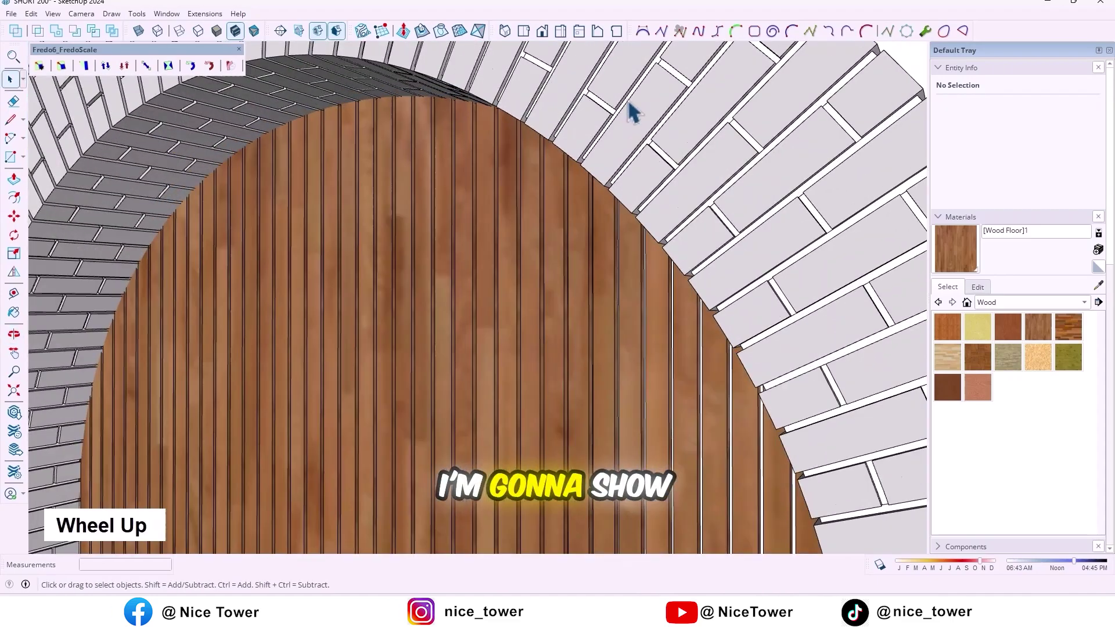
# - Orbit and pan around the finished brick arch and louvre door to inspect it
pyautogui.moveTo(634, 112); pyautogui.dragTo(640, 179, button='middle')
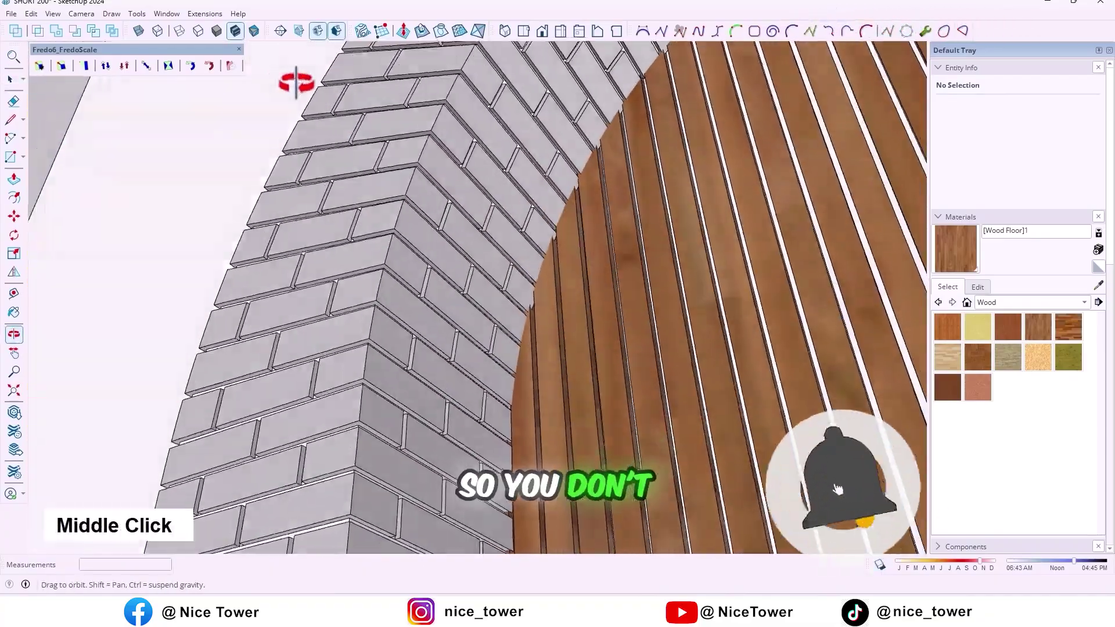
pyautogui.moveTo(296, 82)
pyautogui.mouseDown(button='middle')
pyautogui.moveTo(187, 68)
pyautogui.moveTo(291, 87)
pyautogui.mouseUp(button='middle')
pyautogui.scroll(-3, 381, 162)
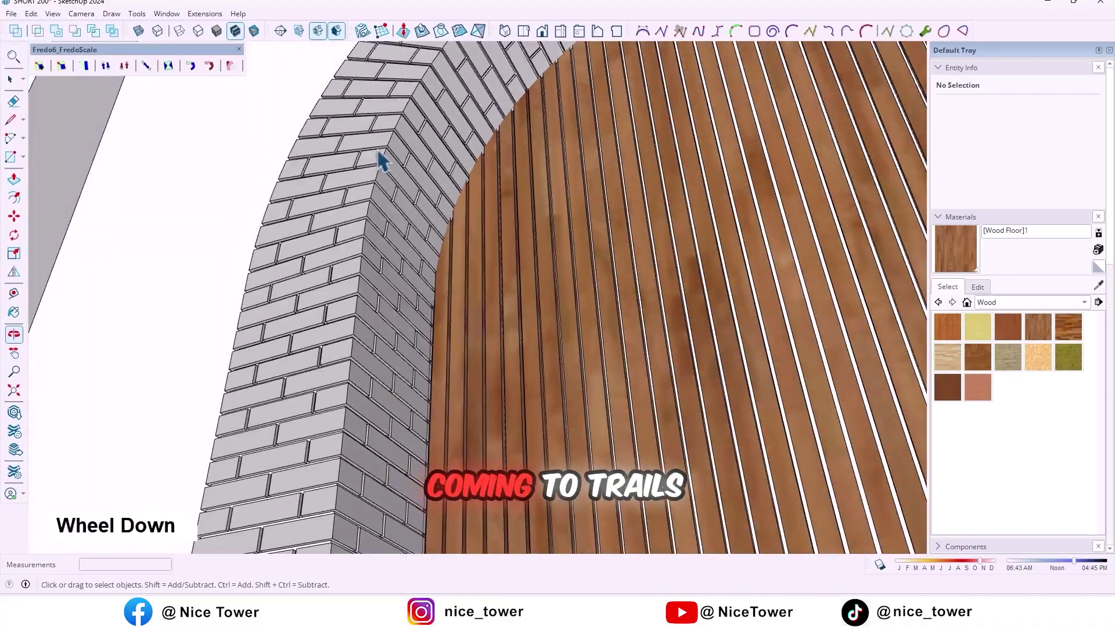
pyautogui.moveTo(381, 162)
pyautogui.keyDown('shift'); pyautogui.mouseDown(button='middle')
pyautogui.moveTo(381, 200)
pyautogui.moveTo(448, 232)
pyautogui.mouseUp(button='middle'); pyautogui.keyUp('shift')
pyautogui.scroll(3, 386, 254)
pyautogui.scroll(2, 406, 195)
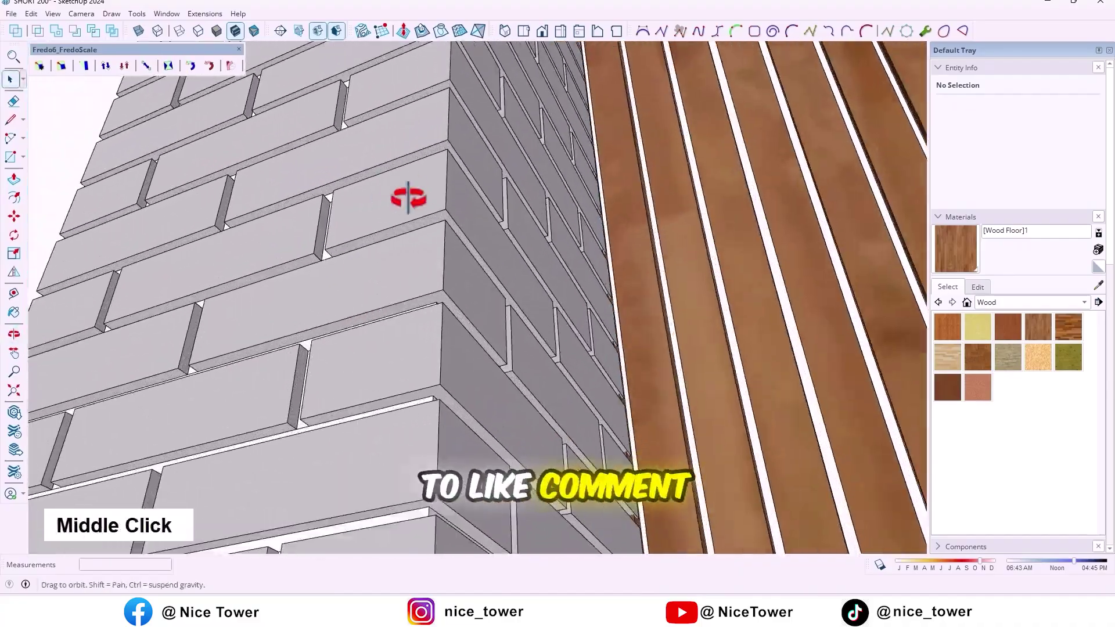
pyautogui.moveTo(407, 195)
pyautogui.mouseDown(button='middle')
pyautogui.moveTo(438, 371)
pyautogui.moveTo(428, 484)
pyautogui.mouseUp(button='middle')
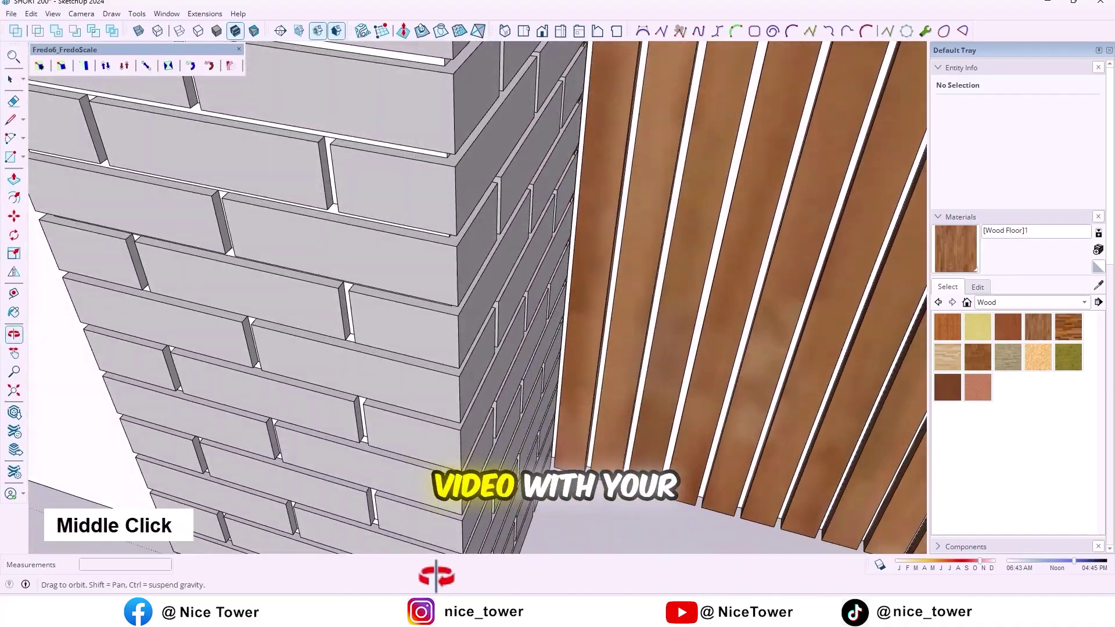
pyautogui.scroll(-2, 436, 417)
pyautogui.scroll(-3, 436, 417)
pyautogui.moveTo(498, 331)
pyautogui.keyDown('shift'); pyautogui.mouseDown(button='middle')
pyautogui.moveTo(468, 274)
pyautogui.moveTo(374, 567)
pyautogui.mouseUp(button='middle'); pyautogui.keyUp('shift')
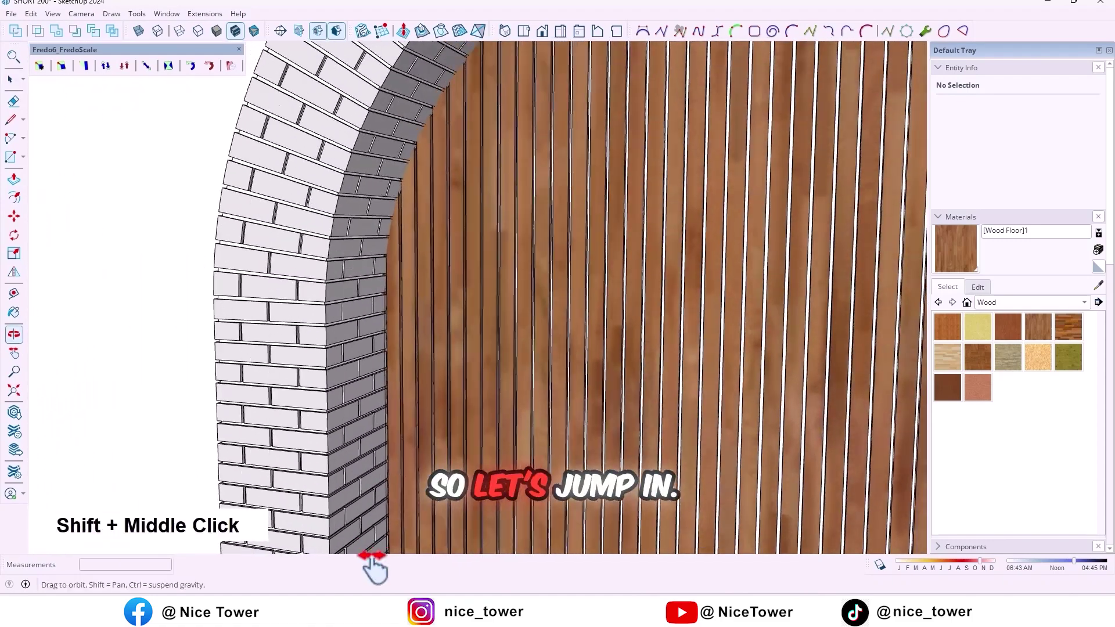
pyautogui.scroll(3, 374, 283)
pyautogui.press('r')
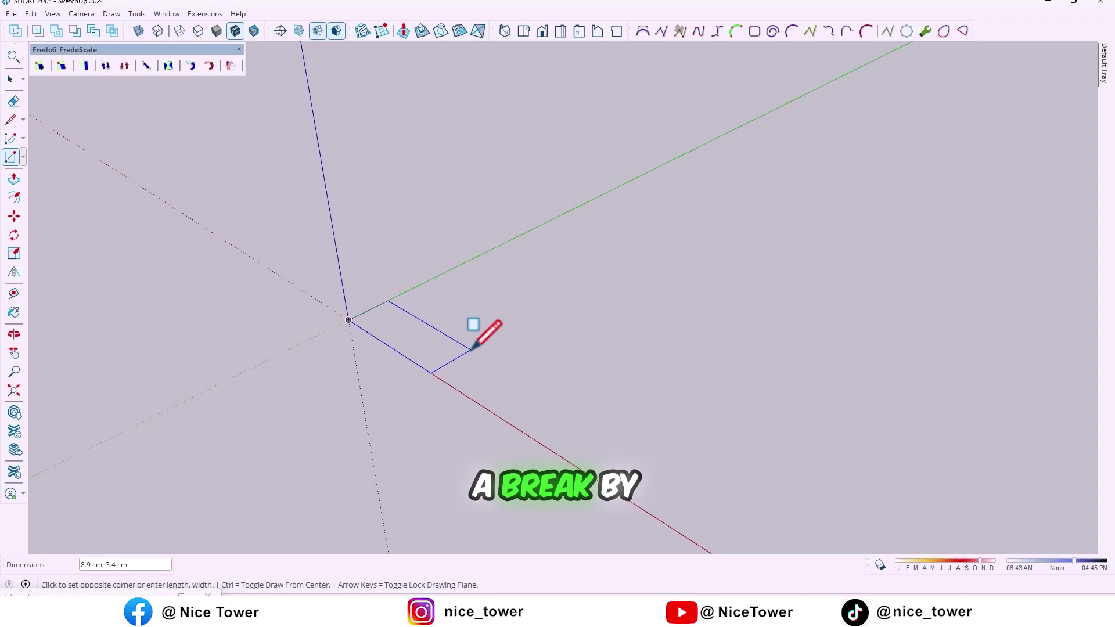
pyautogui.write(',10')
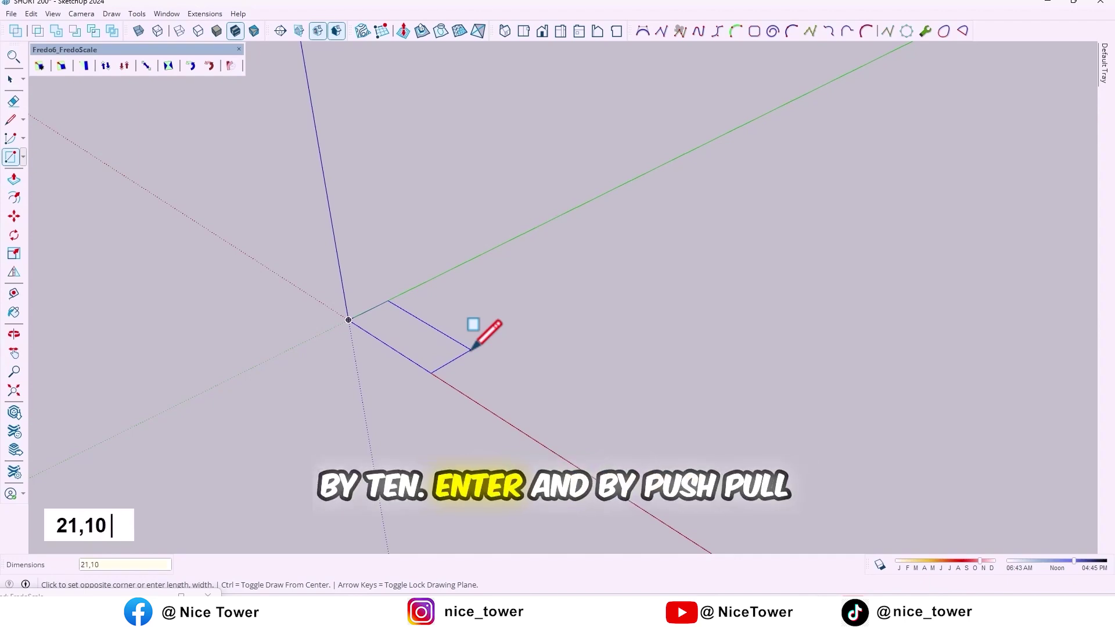
# - Draw a 21 by 10 rectangle and extrude it 6 cm into a box
pyautogui.press('Return')
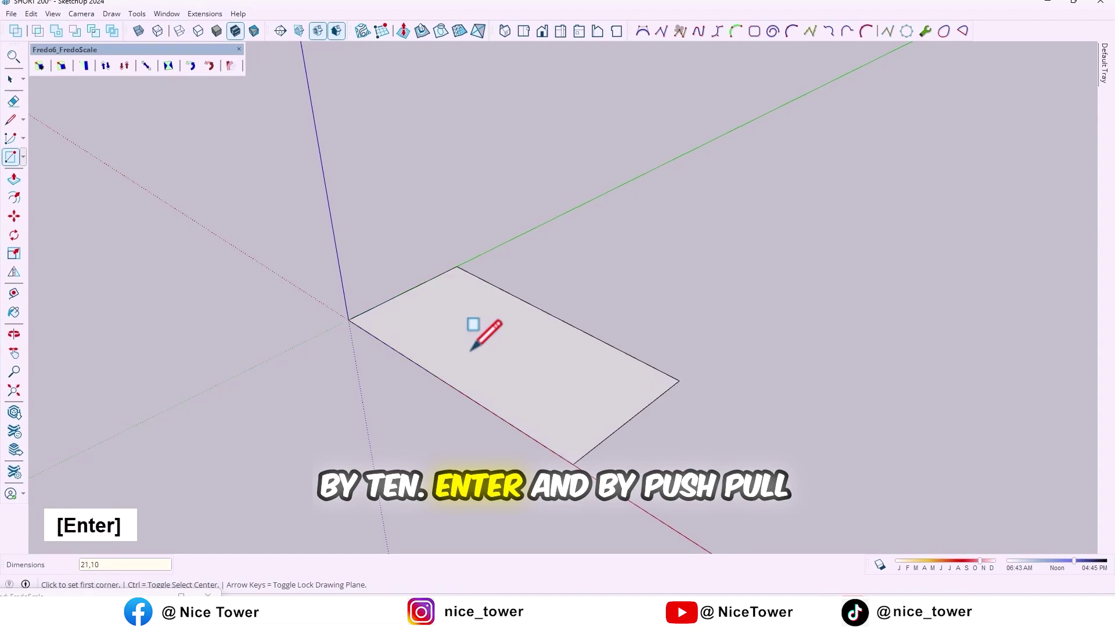
pyautogui.press('p')
pyautogui.click(460, 405)
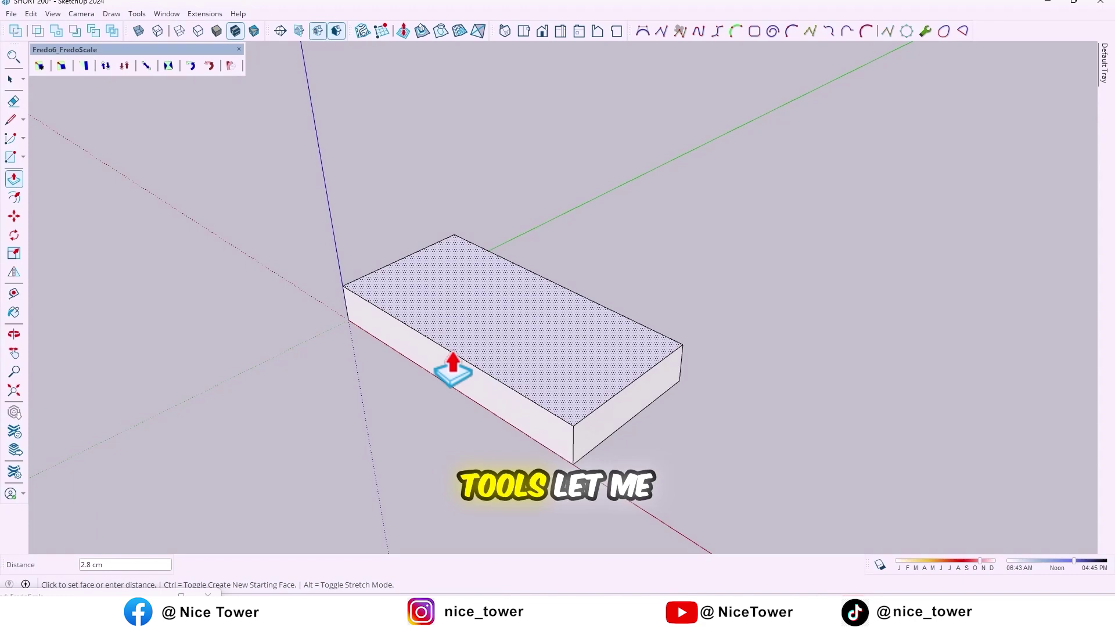
pyautogui.write('6')
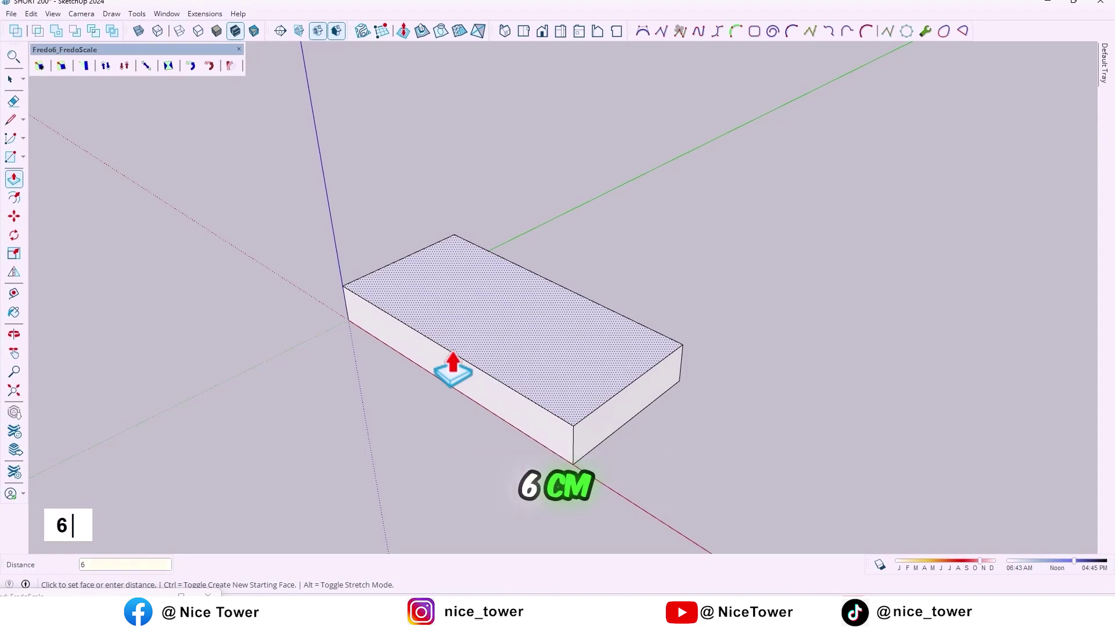
pyautogui.press('Return')
# - Turn the whole 6 cm box into a component
pyautogui.press('space')
pyautogui.tripleClick(451, 352)
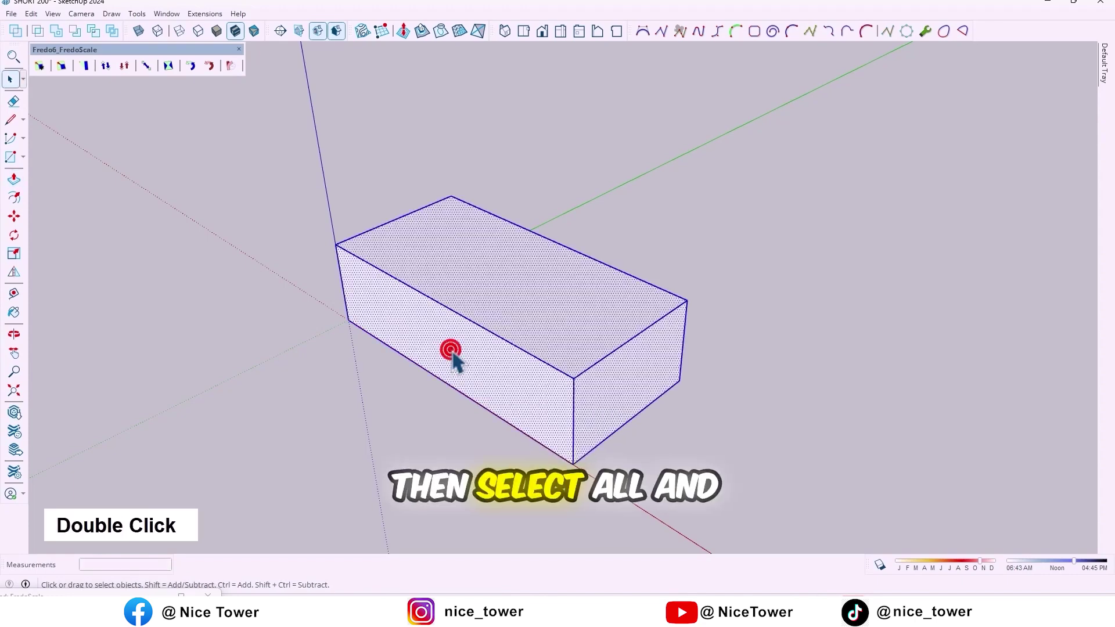
pyautogui.rightClick(450, 352)
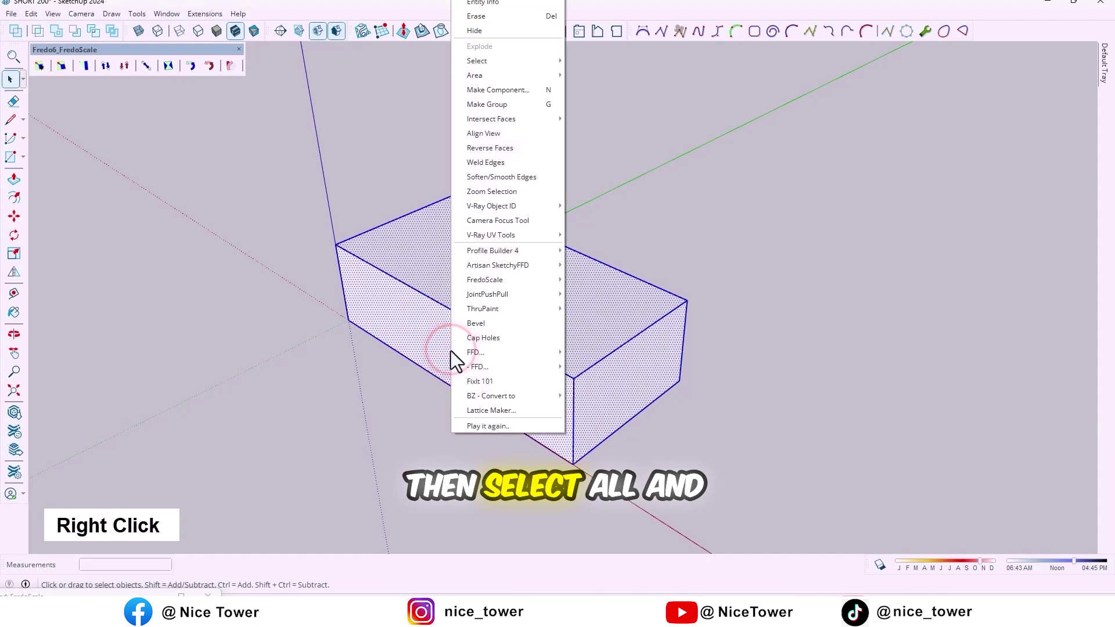
pyautogui.click(496, 91)
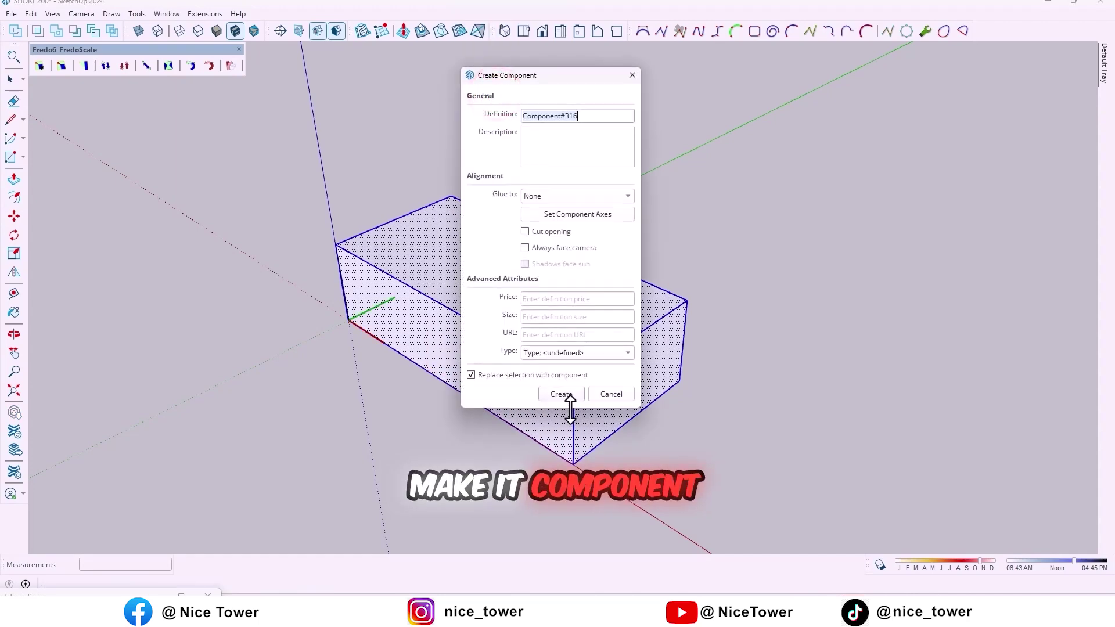
pyautogui.click(571, 395)
# - Draw a rectangle on the box's end face and extrude it 1 cm
pyautogui.press('r')
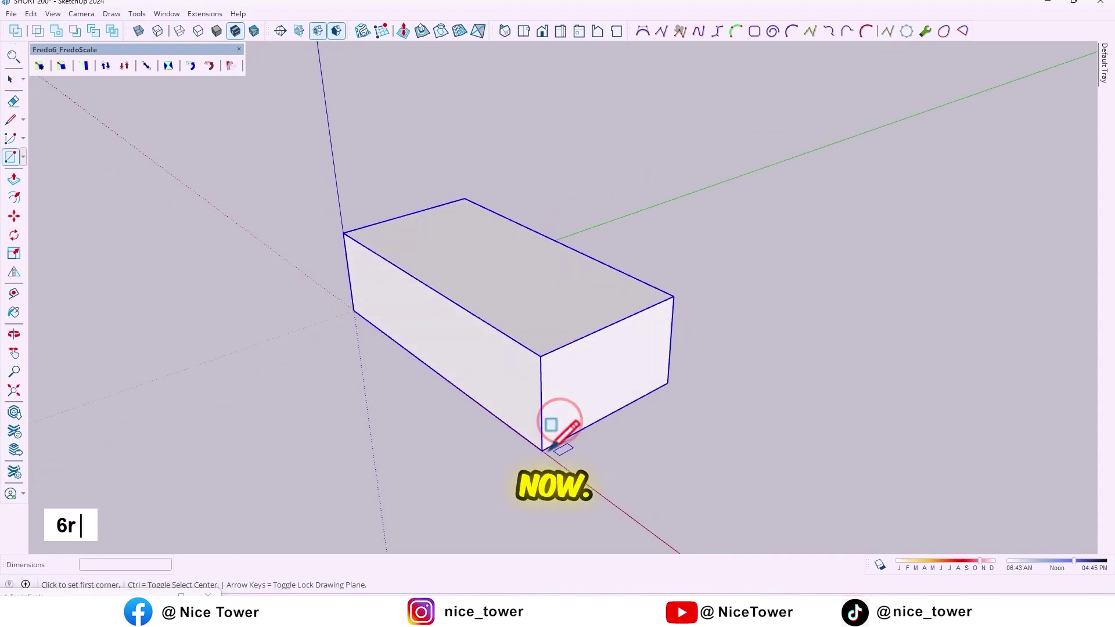
pyautogui.click(542, 449)
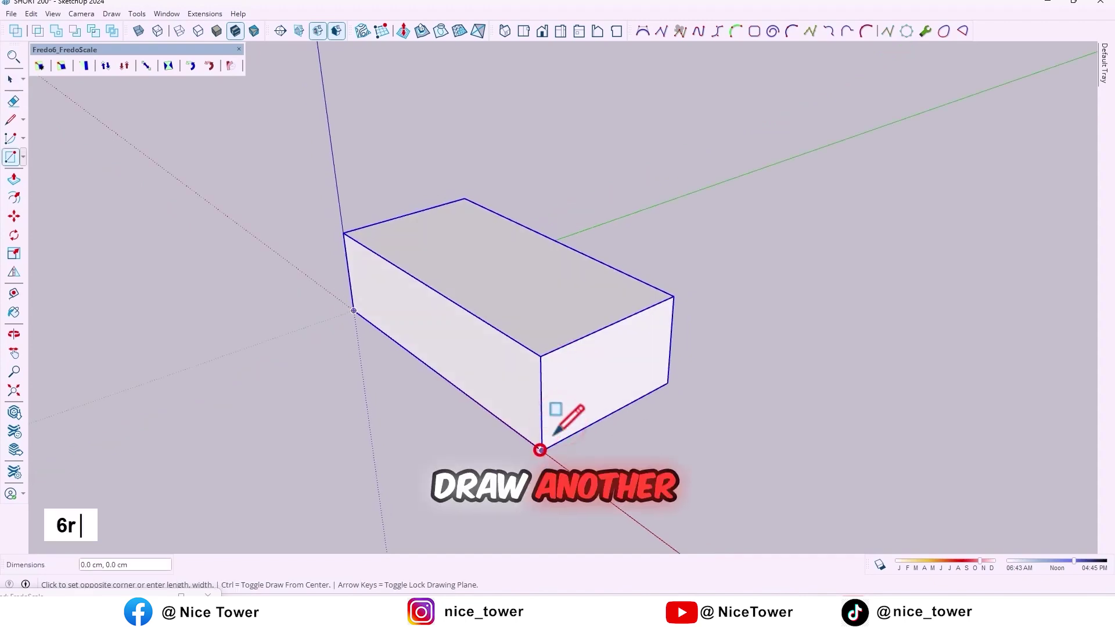
pyautogui.click(672, 295)
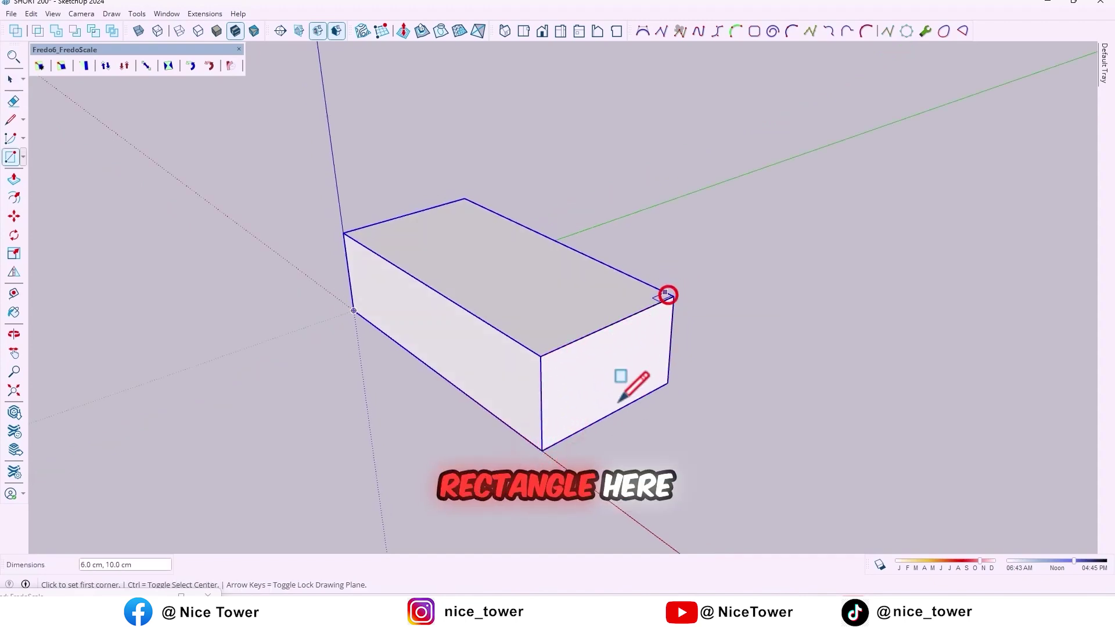
pyautogui.press('p')
pyautogui.click(575, 427)
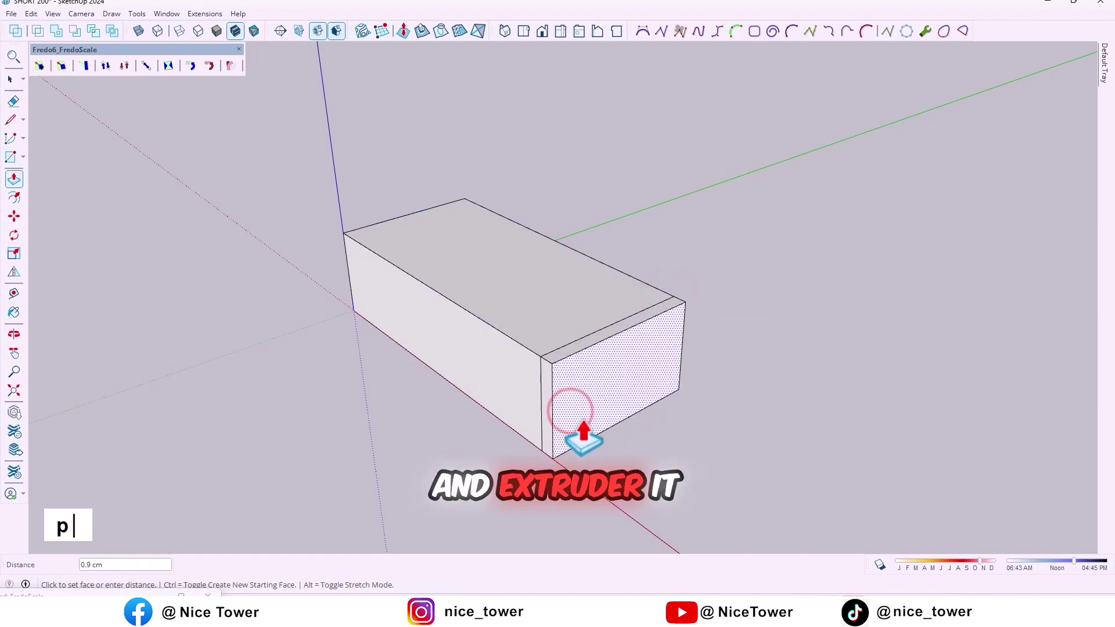
pyautogui.write('1')
pyautogui.press('Return')
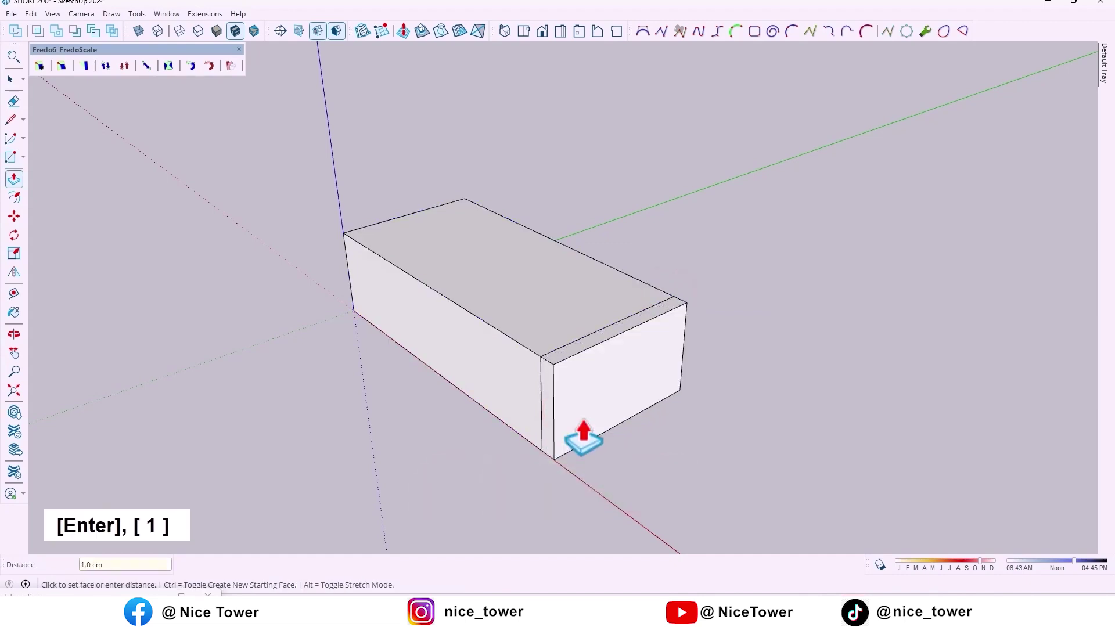
# - Make the thin 1 cm end slab its own component
pyautogui.press('space')
pyautogui.scroll(2, 590, 367)
pyautogui.doubleClick(586, 362)
pyautogui.rightClick(586, 357)
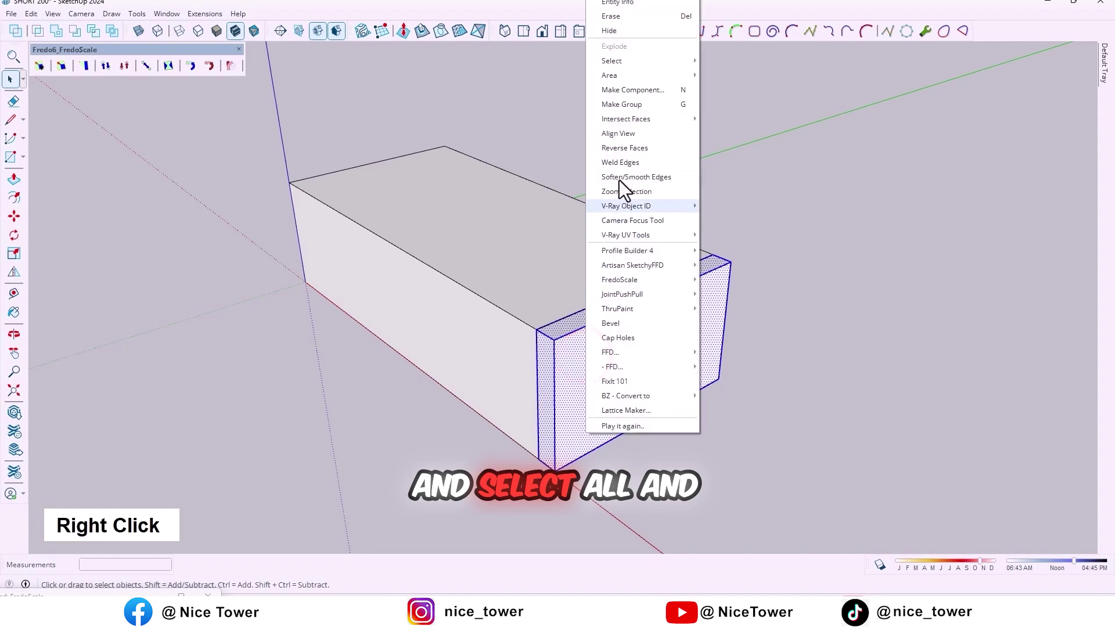
pyautogui.click(633, 92)
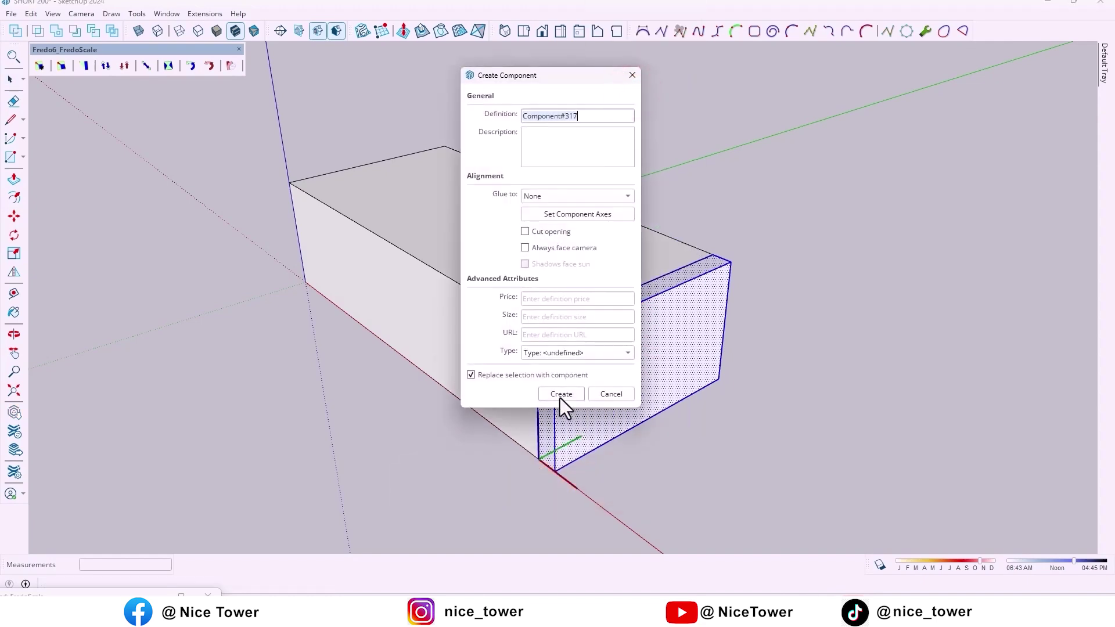
pyautogui.click(561, 394)
pyautogui.scroll(-3, 570, 413)
pyautogui.moveTo(571, 414); pyautogui.dragTo(708, 499, button='middle')
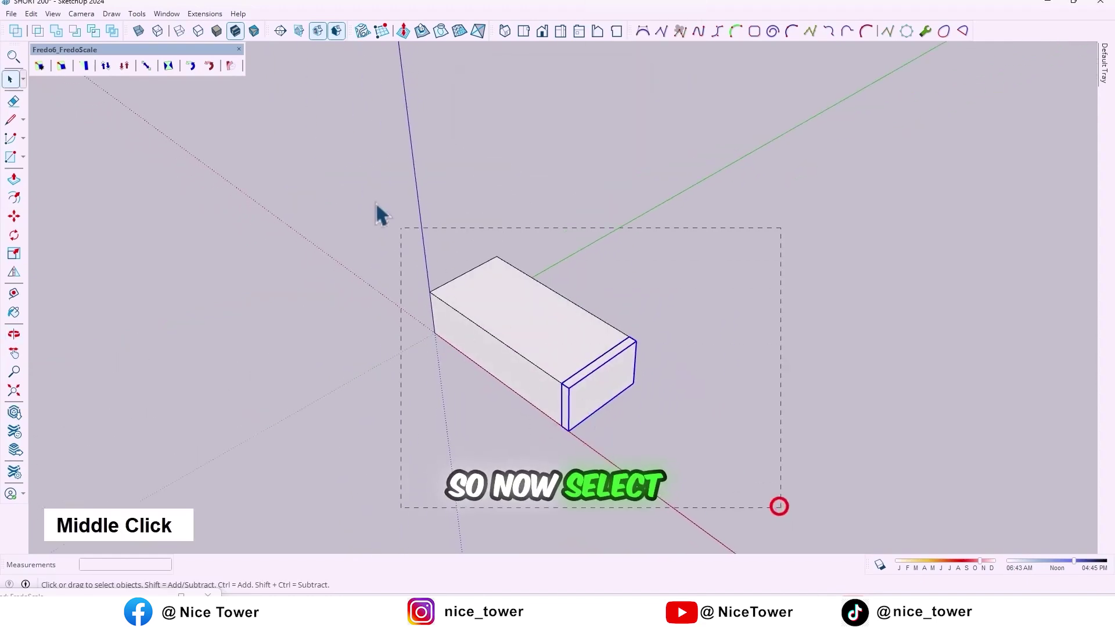
pyautogui.scroll(-2, 582, 393)
# - Copy the box and slab end to end with a Ctrl move
pyautogui.keyDown('shift'); pyautogui.moveTo(572, 393); pyautogui.dragTo(576, 361, button='middle'); pyautogui.keyUp('shift')
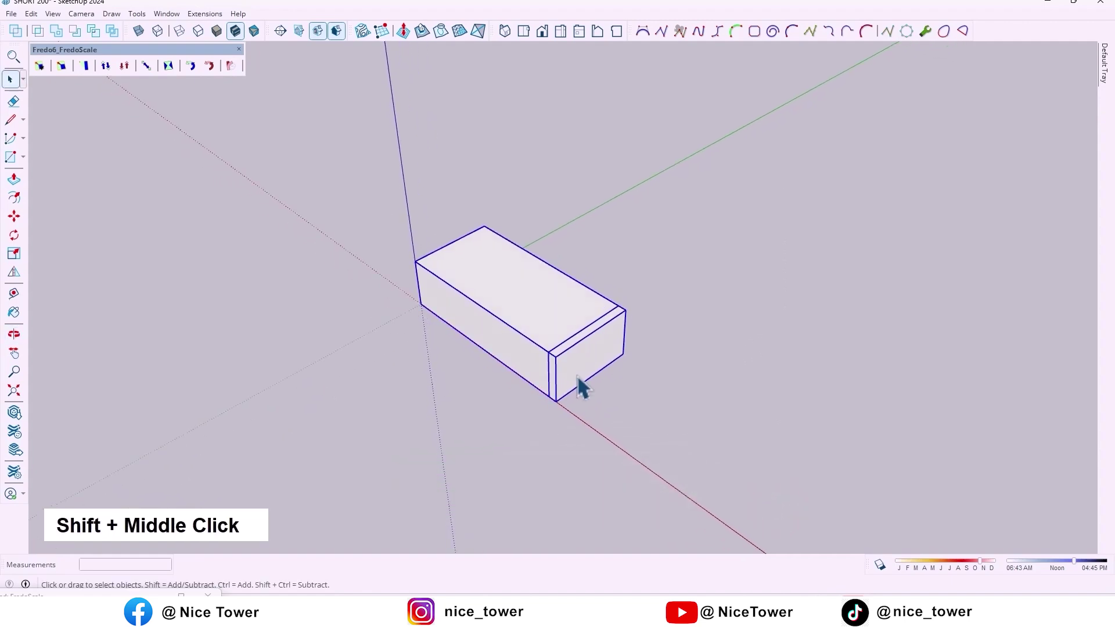
pyautogui.press('m')
pyautogui.click(416, 262)
pyautogui.press('ctrl')
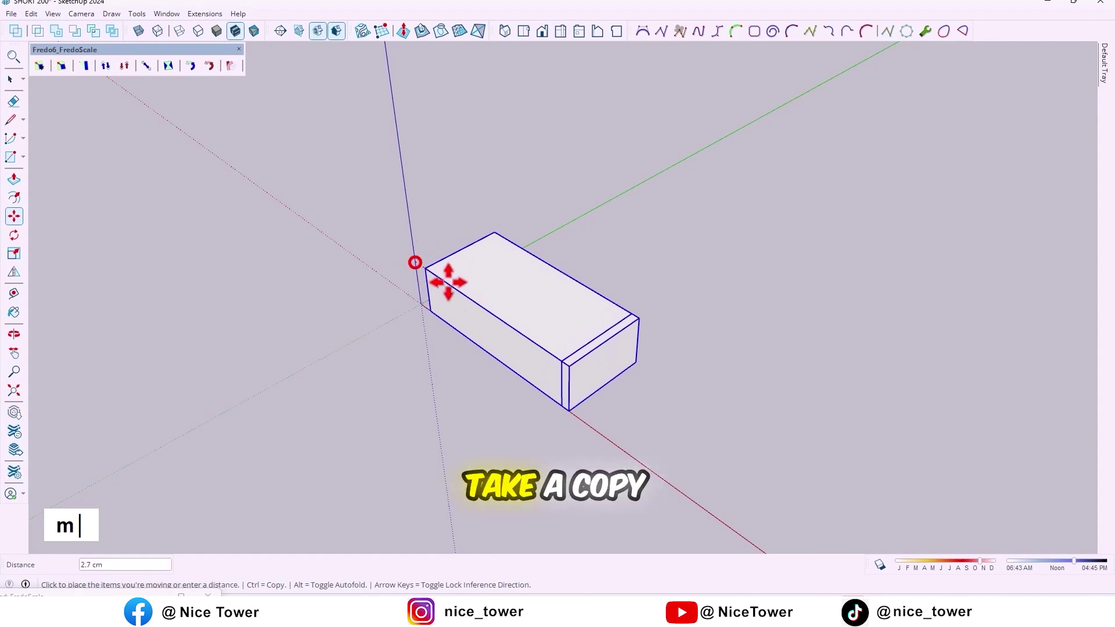
pyautogui.click(554, 357)
pyautogui.scroll(-2, 554, 357)
pyautogui.moveTo(555, 357)
pyautogui.keyDown('shift'); pyautogui.mouseDown(button='middle')
pyautogui.moveTo(659, 332)
pyautogui.moveTo(648, 369)
pyautogui.moveTo(683, 381)
pyautogui.mouseUp(button='middle'); pyautogui.keyUp('shift')
pyautogui.scroll(2, 666, 389)
pyautogui.scroll(-2, 665, 390)
# - Delete the far end slab and move-copy the right-hand box to a new spot
pyautogui.press('space')
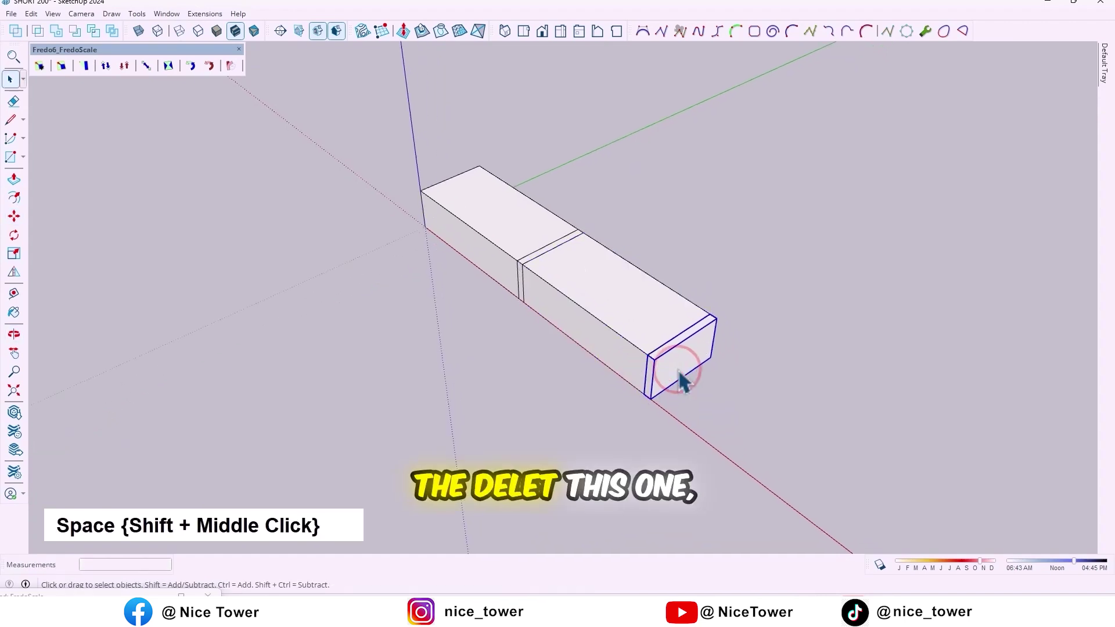
pyautogui.press('Delete')
pyautogui.scroll(-1, 704, 287)
pyautogui.click(704, 288)
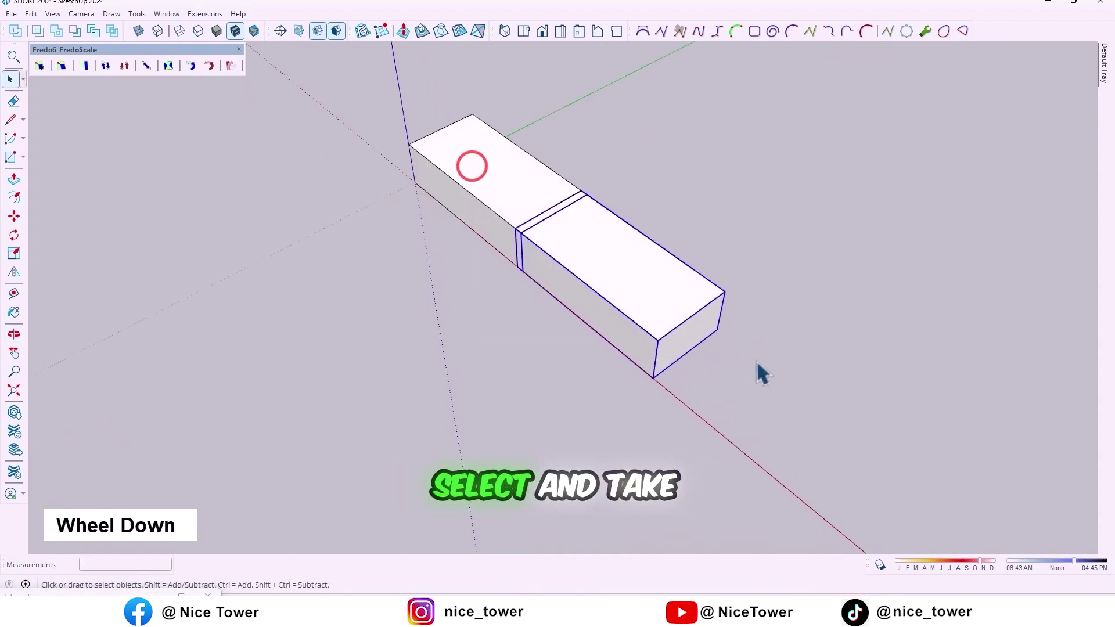
pyautogui.scroll(-1, 758, 374)
pyautogui.moveTo(759, 374); pyautogui.dragTo(722, 368, button='middle')
pyautogui.press('m')
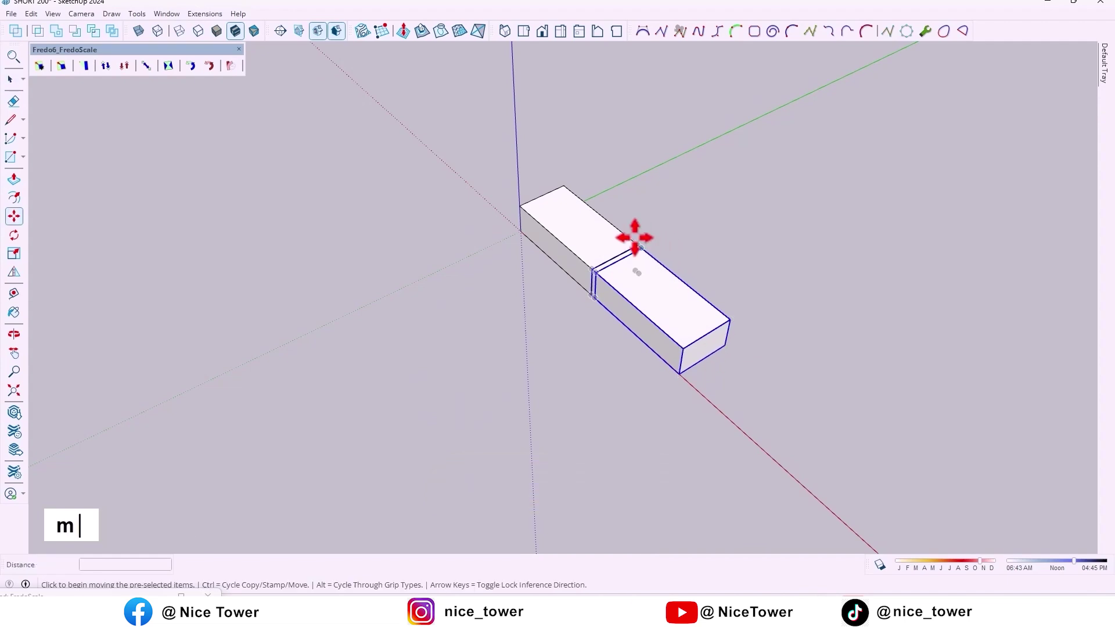
pyautogui.click(637, 243)
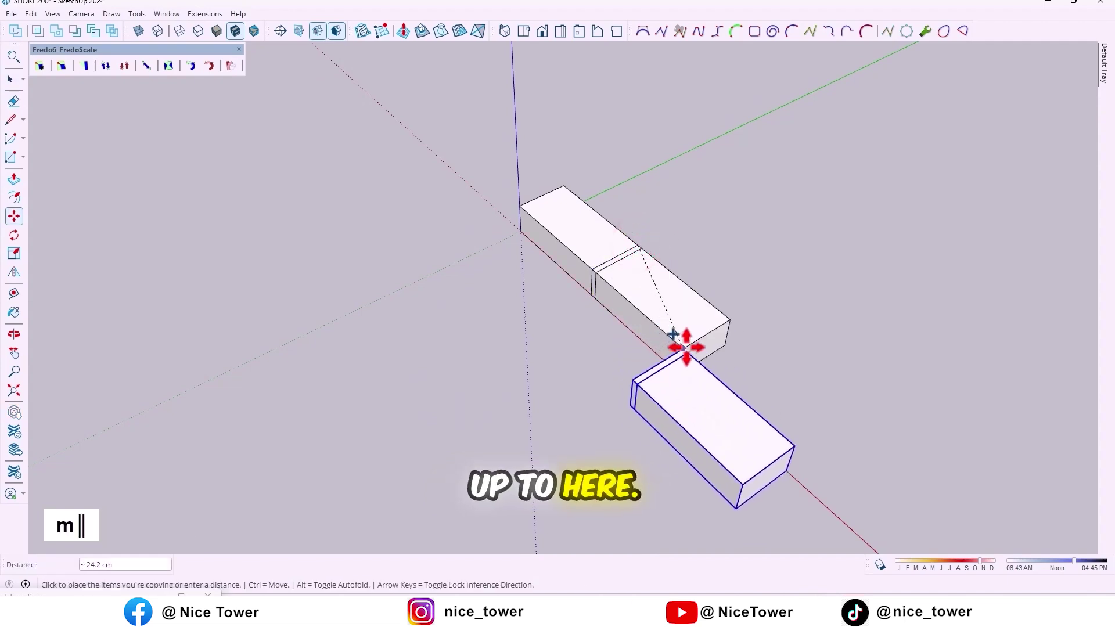
pyautogui.click(687, 347)
# - Rotate the third block 90° about its corner to form an L-shaped corner
pyautogui.press('q')
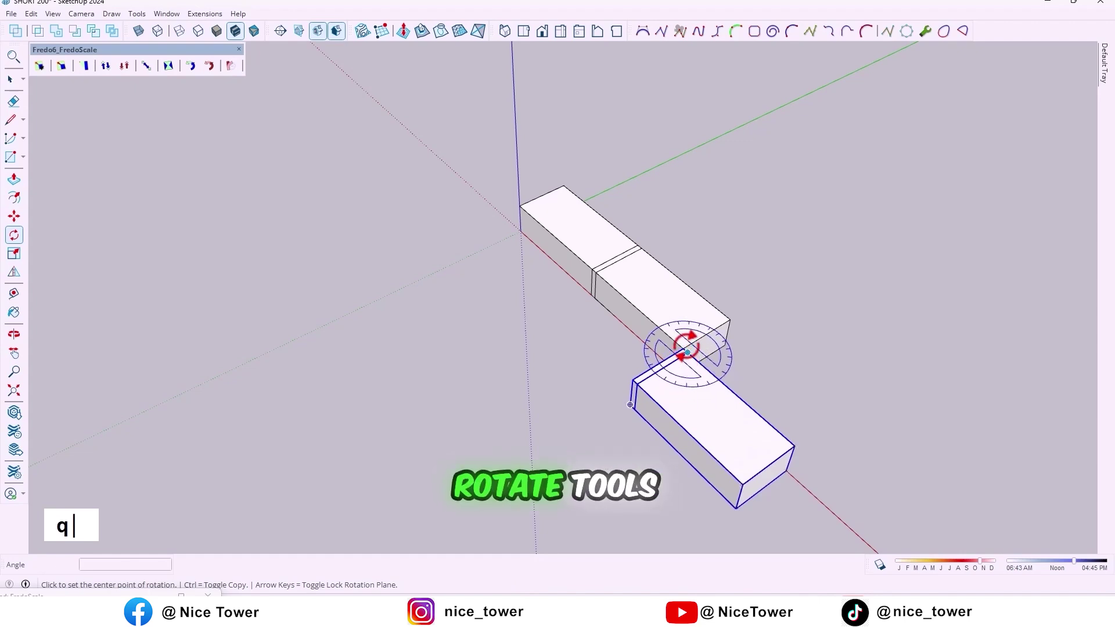
pyautogui.click(684, 346)
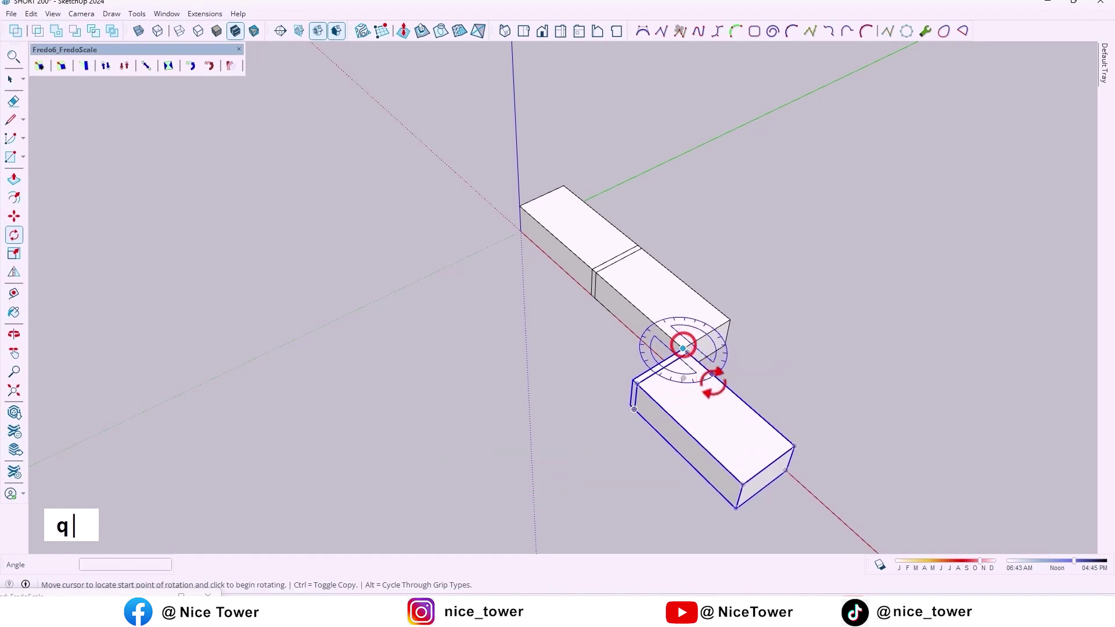
pyautogui.click(738, 398)
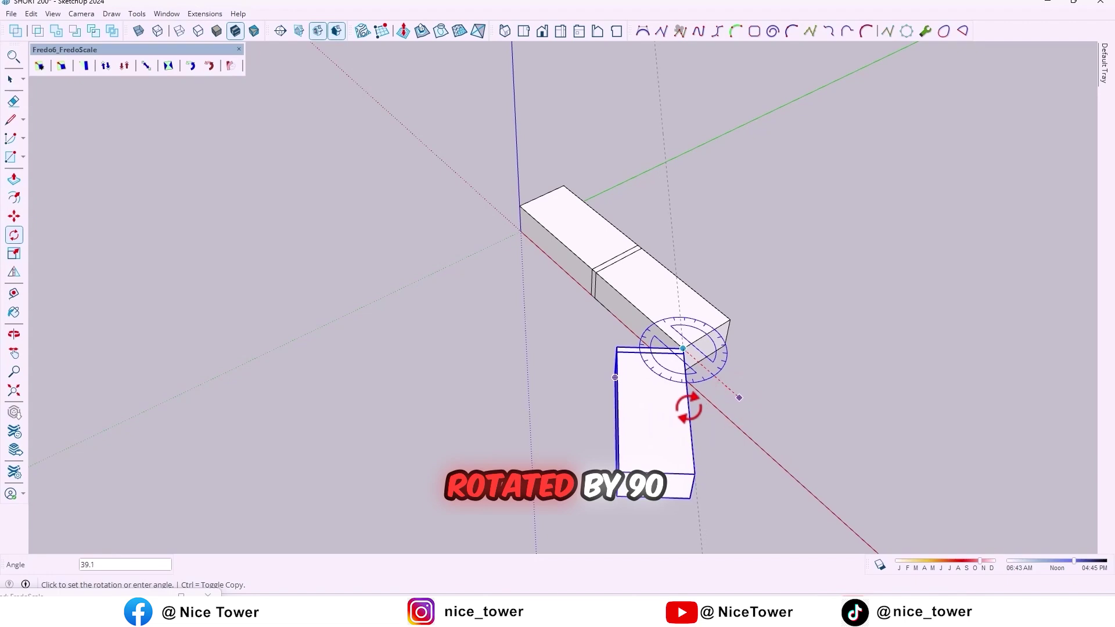
pyautogui.write('90')
pyautogui.press('Return')
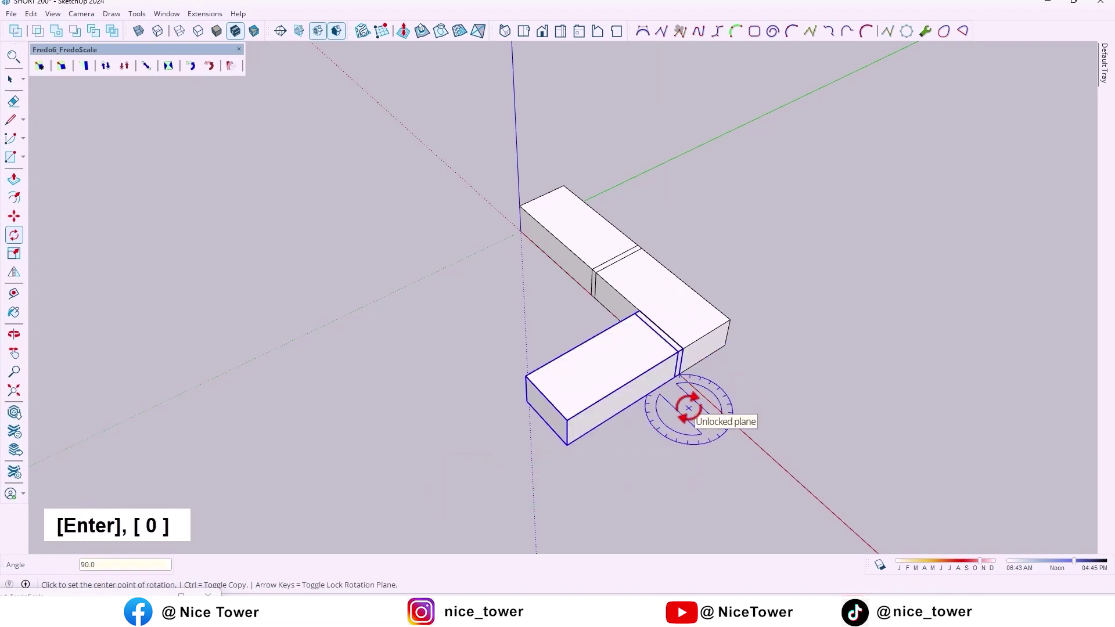
pyautogui.moveTo(799, 418)
pyautogui.mouseDown(button='middle')
pyautogui.moveTo(424, 397)
pyautogui.moveTo(356, 406)
pyautogui.mouseUp(button='middle')
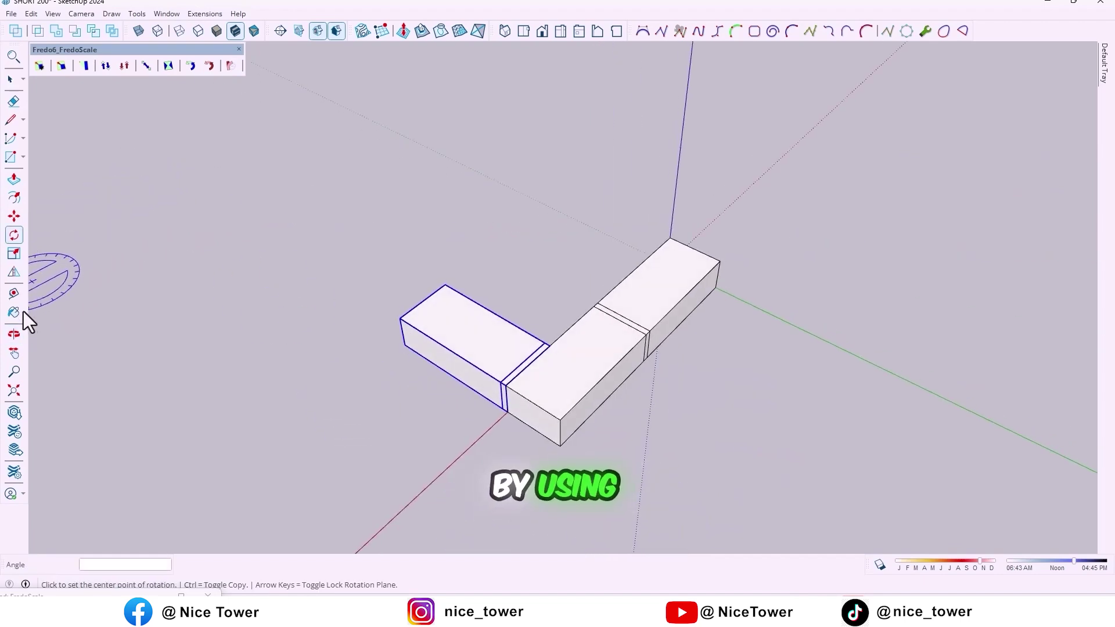
# - Mirror-copy the arm block to the row's far end with Flip, keeping the original
pyautogui.click(16, 272)
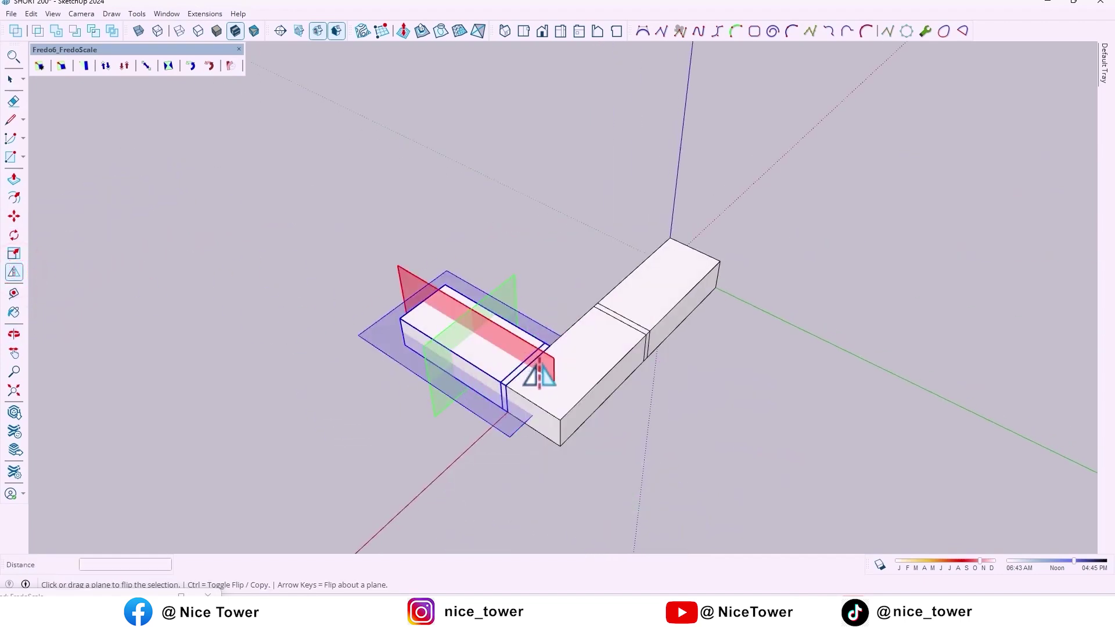
pyautogui.moveTo(611, 367); pyautogui.dragTo(647, 344)
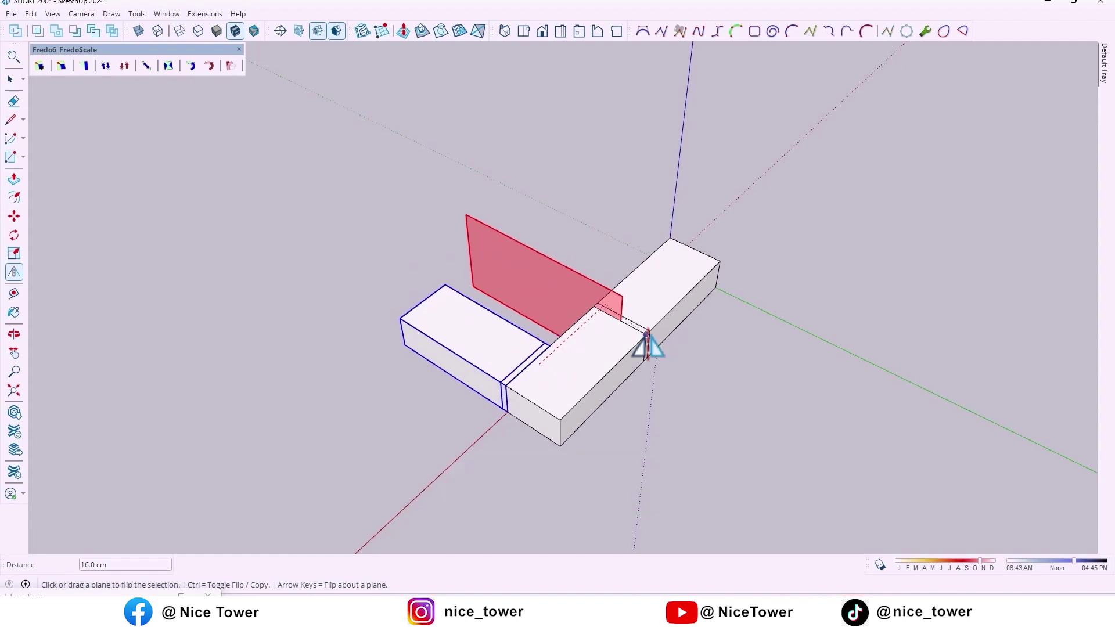
pyautogui.scroll(2, 646, 344)
pyautogui.scroll(1, 649, 344)
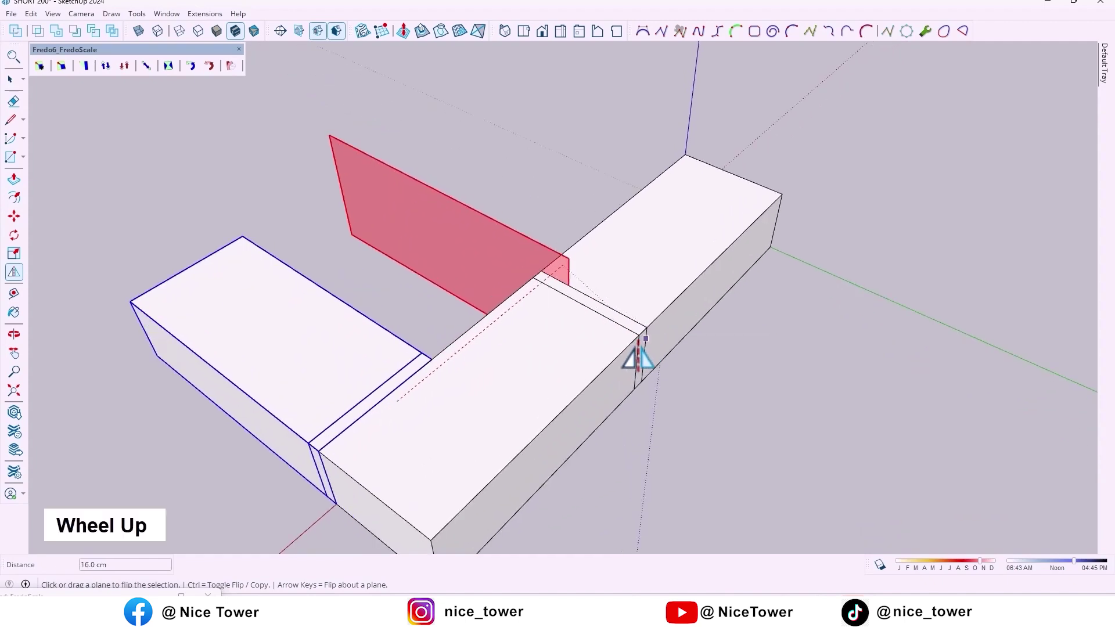
pyautogui.scroll(1, 659, 344)
pyautogui.middleClick(641, 340)
pyautogui.scroll(1, 632, 342)
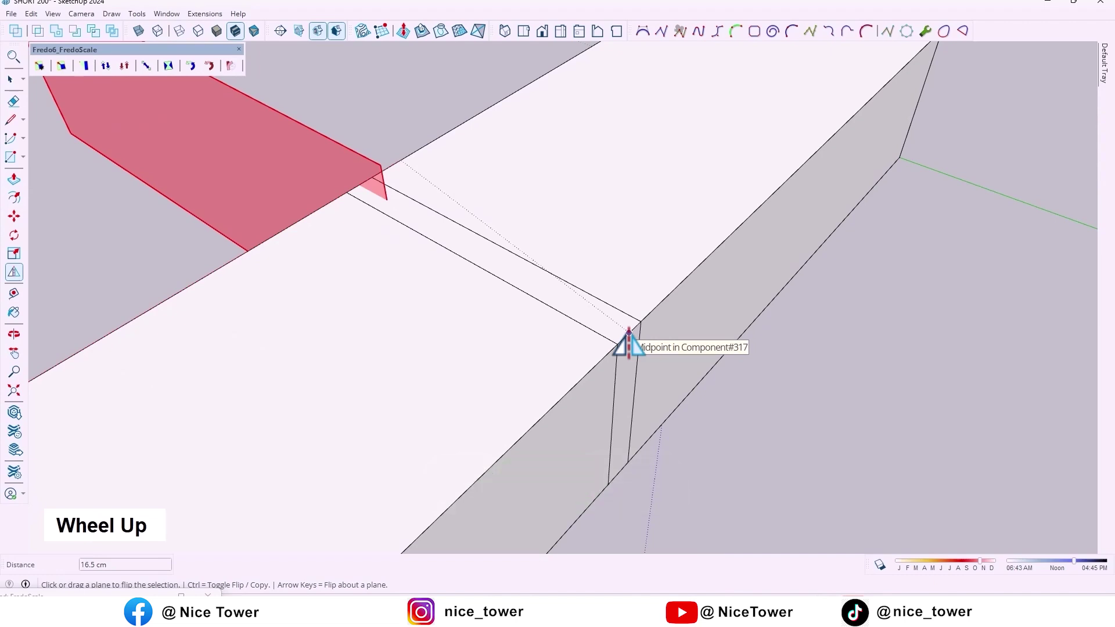
pyautogui.scroll(-2, 634, 354)
pyautogui.scroll(-2, 640, 366)
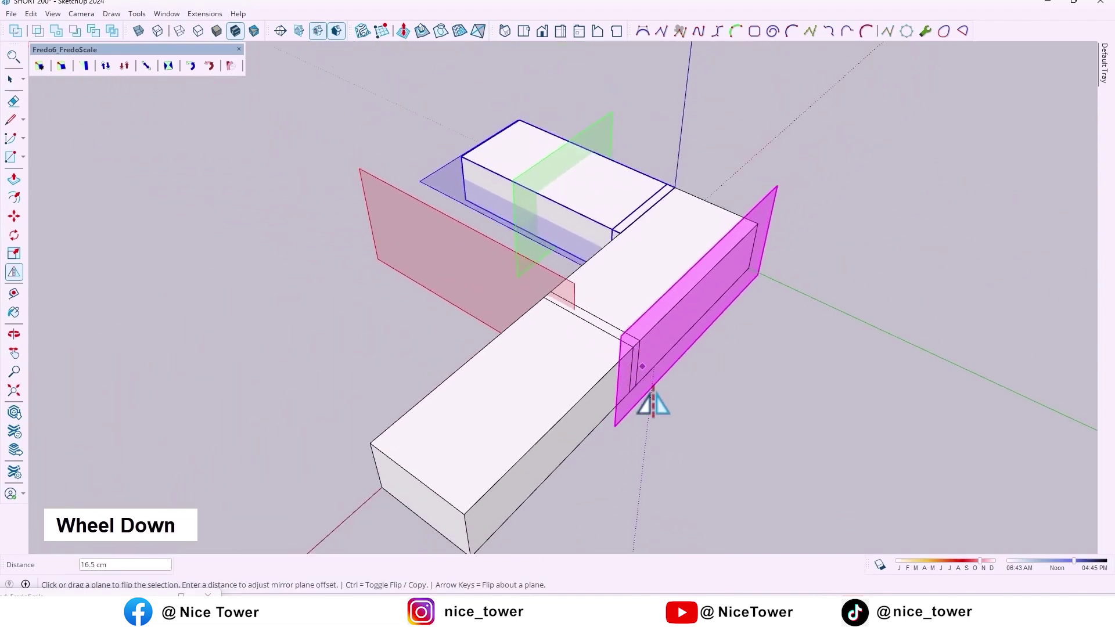
pyautogui.scroll(-1, 732, 442)
pyautogui.press('ctrl')
pyautogui.press('space')
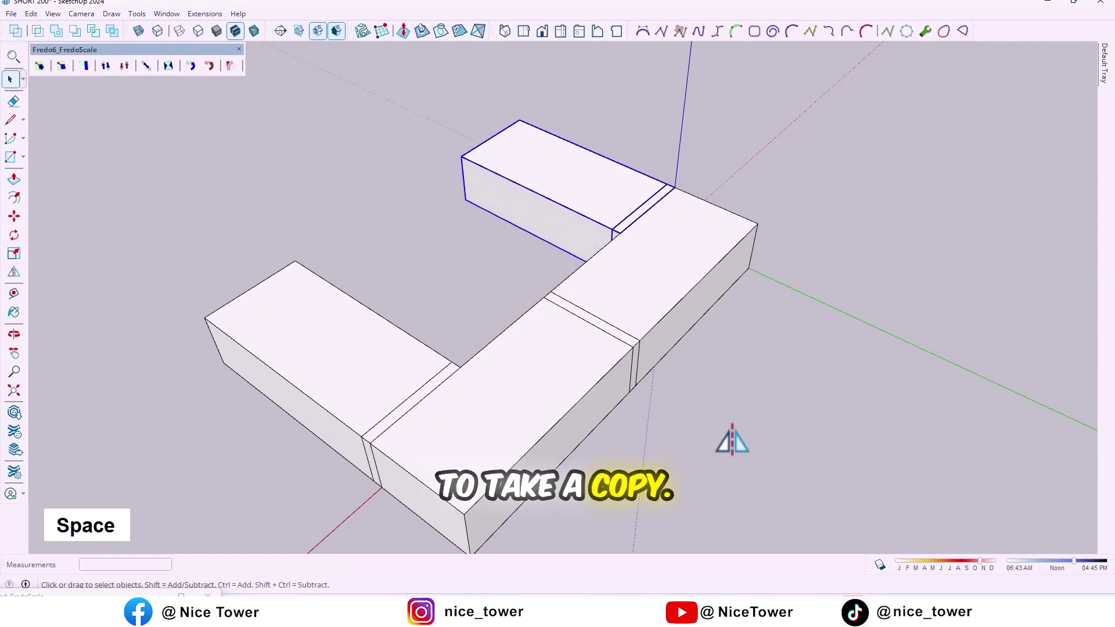
pyautogui.scroll(-1, 749, 350)
# - Select the base-row blocks and start flipping them
pyautogui.moveTo(749, 350)
pyautogui.mouseDown(button='middle')
pyautogui.moveTo(694, 361)
pyautogui.moveTo(723, 366)
pyautogui.moveTo(596, 298)
pyautogui.moveTo(568, 249)
pyautogui.mouseUp(button='middle')
pyautogui.scroll(-1, 642, 357)
pyautogui.press('space')
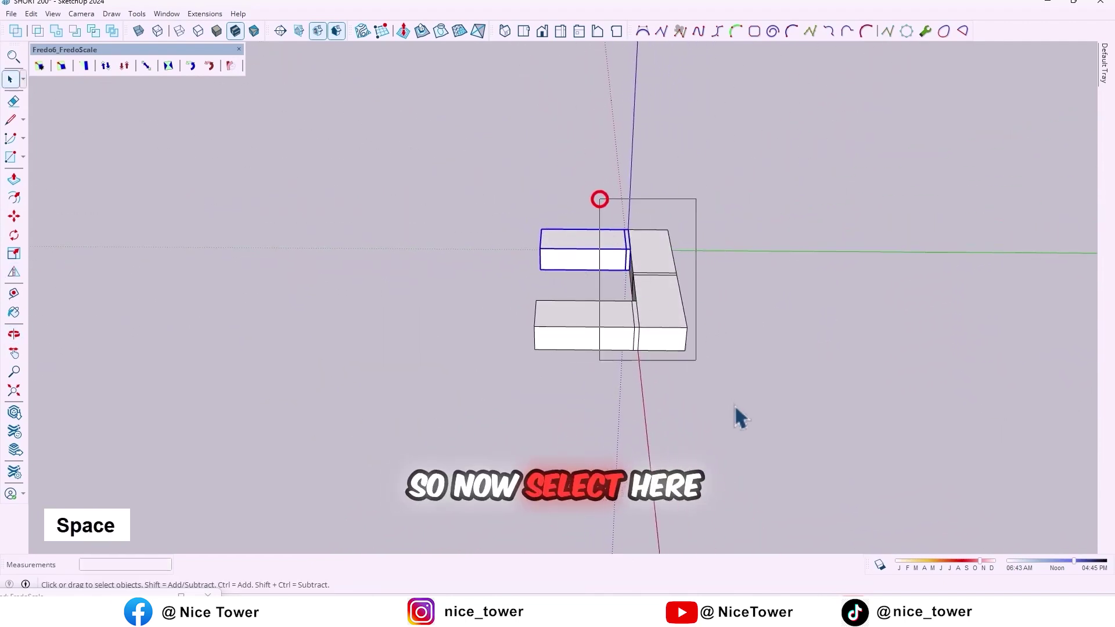
pyautogui.moveTo(737, 419); pyautogui.dragTo(761, 436)
pyautogui.moveTo(607, 349)
pyautogui.mouseDown(button='middle')
pyautogui.moveTo(639, 395)
pyautogui.moveTo(610, 378)
pyautogui.mouseUp(button='middle')
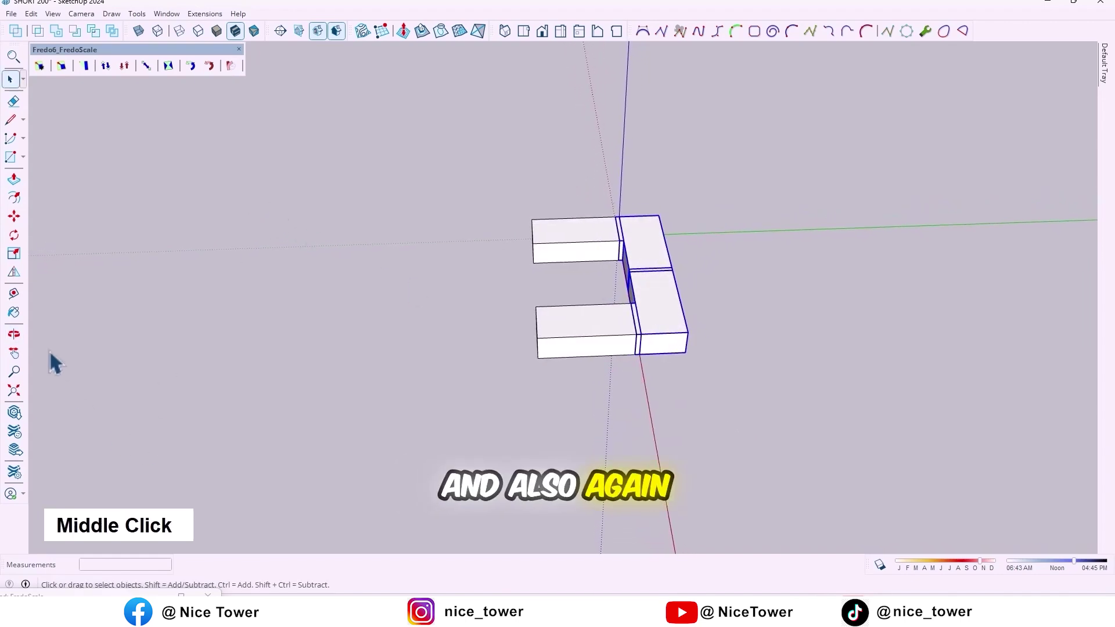
pyautogui.click(14, 272)
pyautogui.scroll(2, 431, 361)
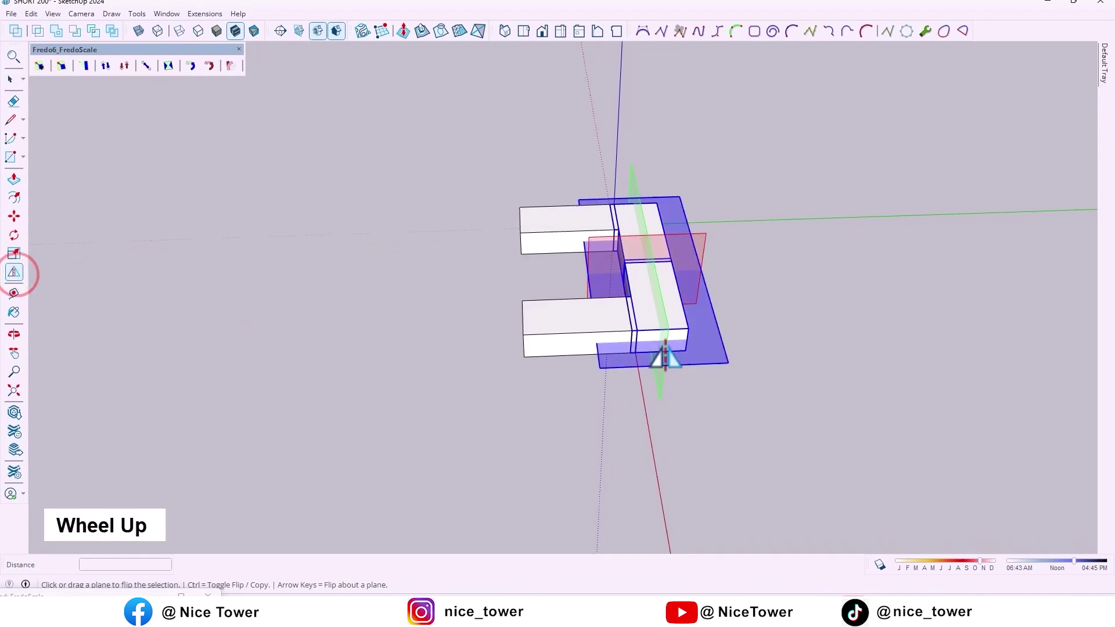
pyautogui.moveTo(665, 356); pyautogui.dragTo(759, 377, button='middle')
pyautogui.scroll(2, 684, 323)
pyautogui.scroll(1, 702, 317)
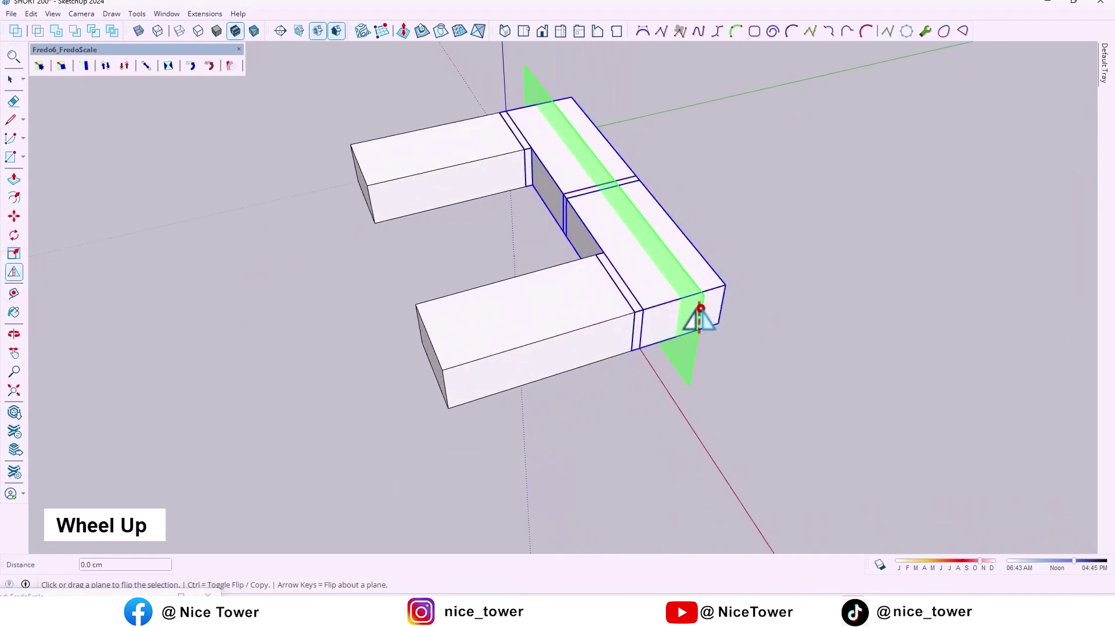
# - Flip-copy the base blocks across the arms' middle to close the square ring
pyautogui.moveTo(603, 329); pyautogui.dragTo(546, 350)
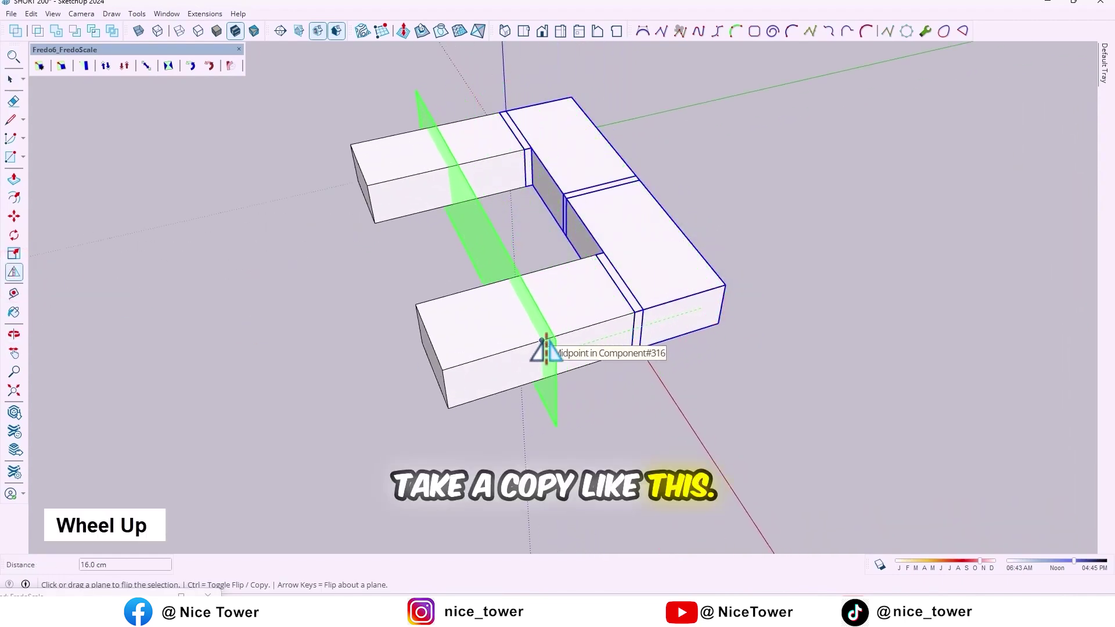
pyautogui.click(546, 351)
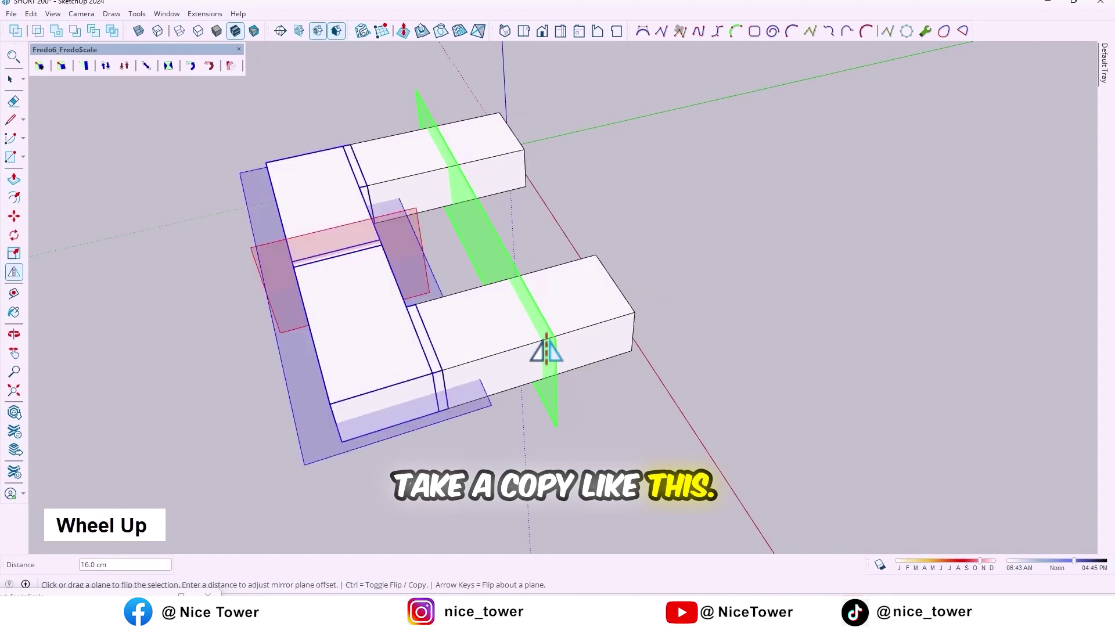
pyautogui.press('ctrl')
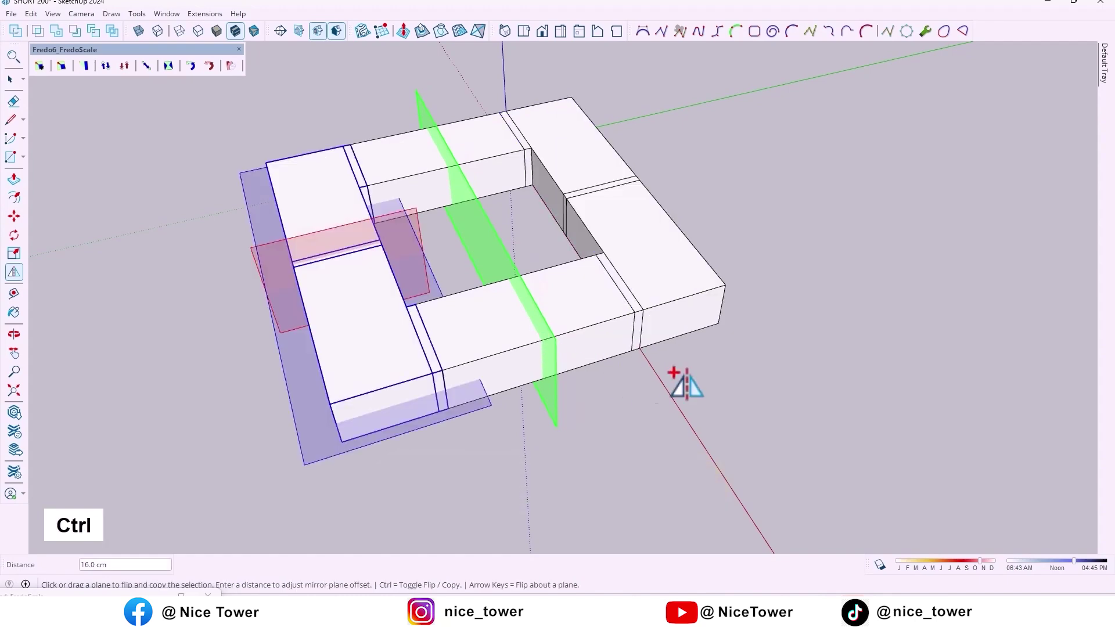
pyautogui.scroll(-2, 685, 381)
pyautogui.moveTo(741, 331)
pyautogui.mouseDown(button='middle')
pyautogui.moveTo(456, 291)
pyautogui.moveTo(592, 312)
pyautogui.mouseUp(button='middle')
pyautogui.press('space')
pyautogui.click(576, 429)
pyautogui.scroll(-1, 466, 277)
pyautogui.scroll(-1, 495, 264)
pyautogui.press('r')
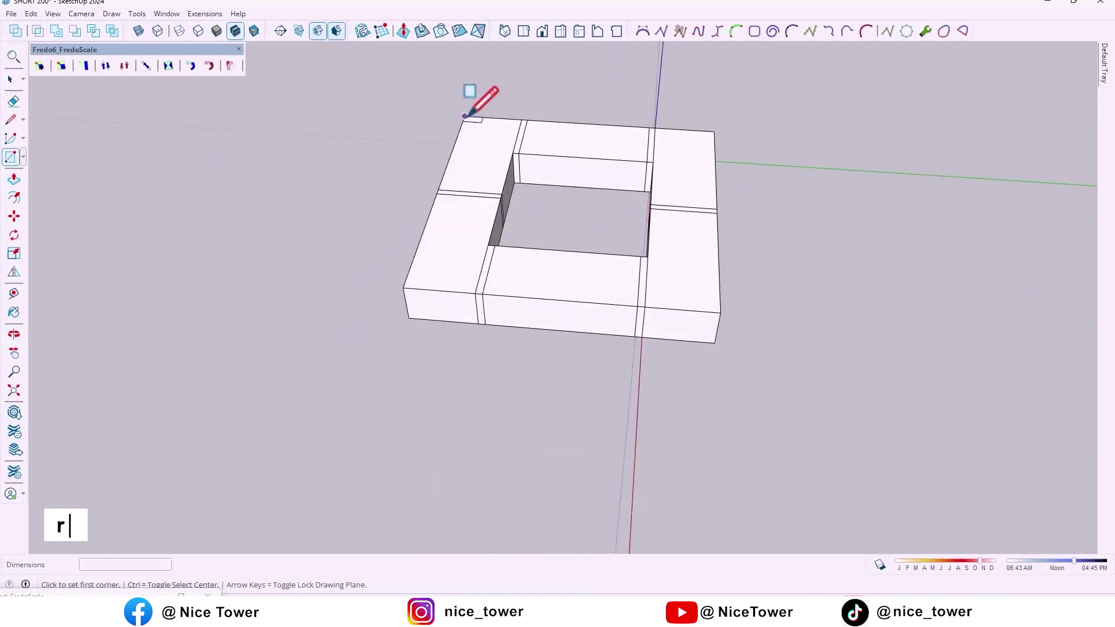
# - Cover the frame top with a rectangle, offset it 10 cm inward and delete the centre
pyautogui.click(464, 115)
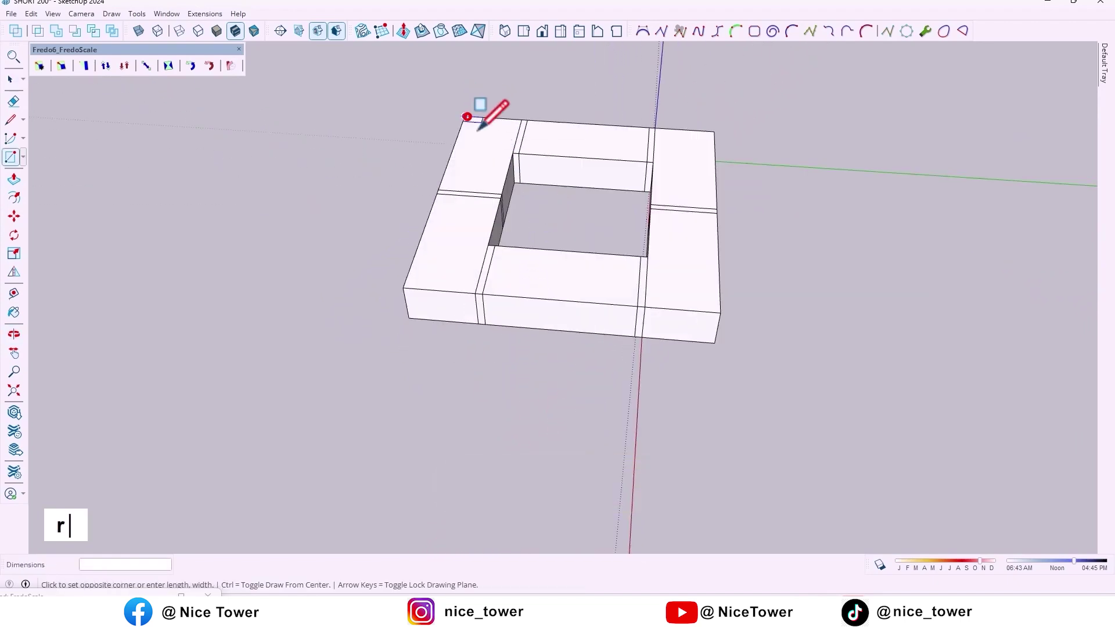
pyautogui.click(720, 311)
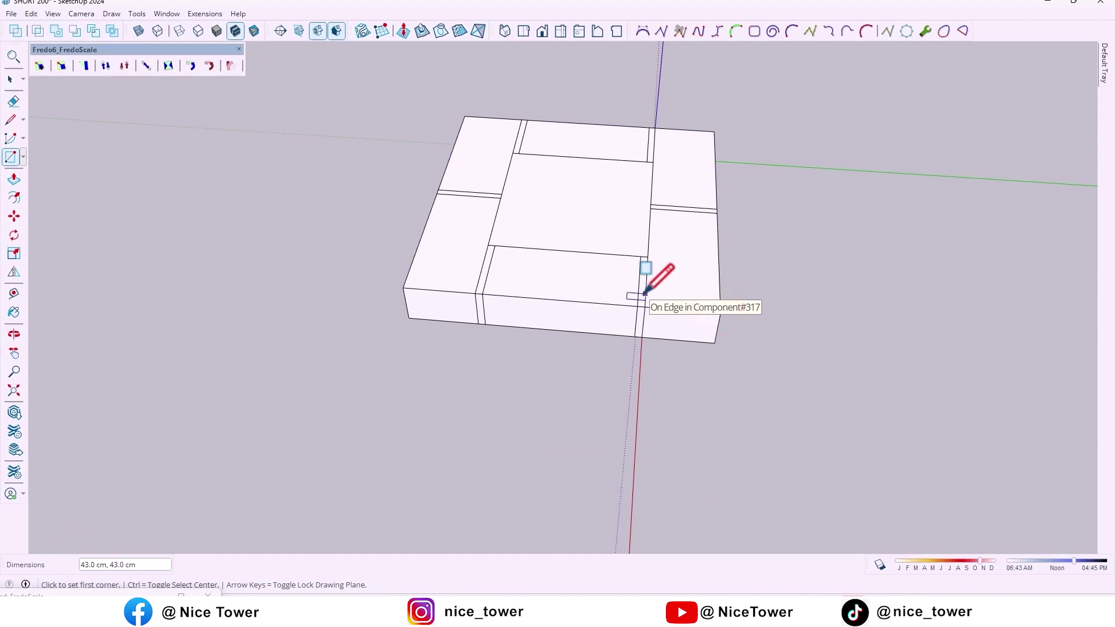
pyautogui.press('f')
pyautogui.click(434, 202)
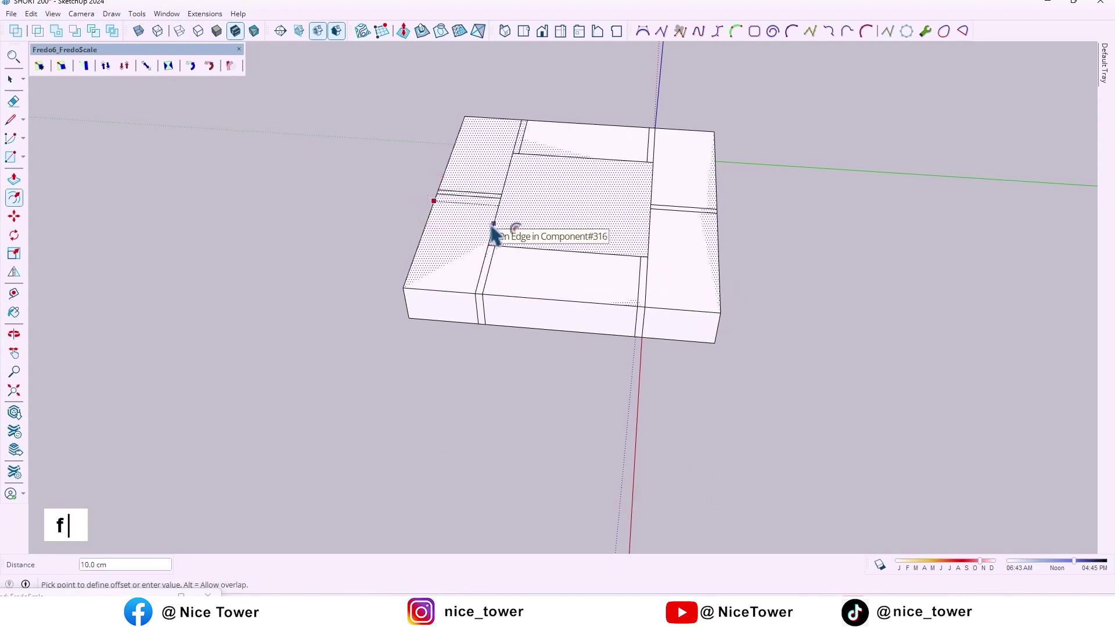
pyautogui.click(491, 229)
pyautogui.press('space')
pyautogui.click(553, 216)
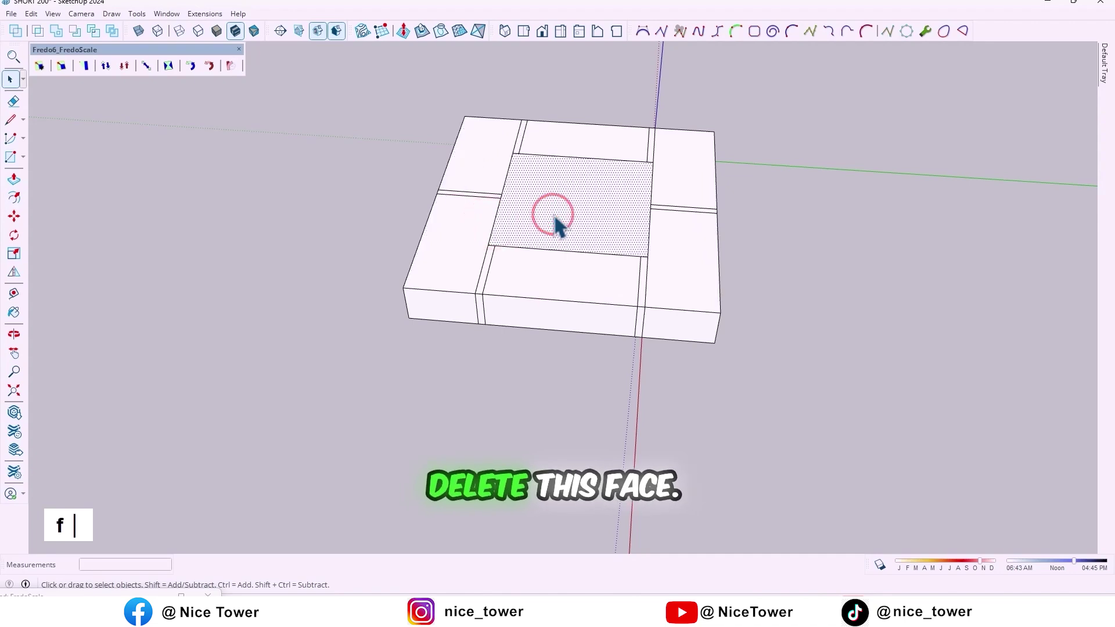
pyautogui.press('Delete')
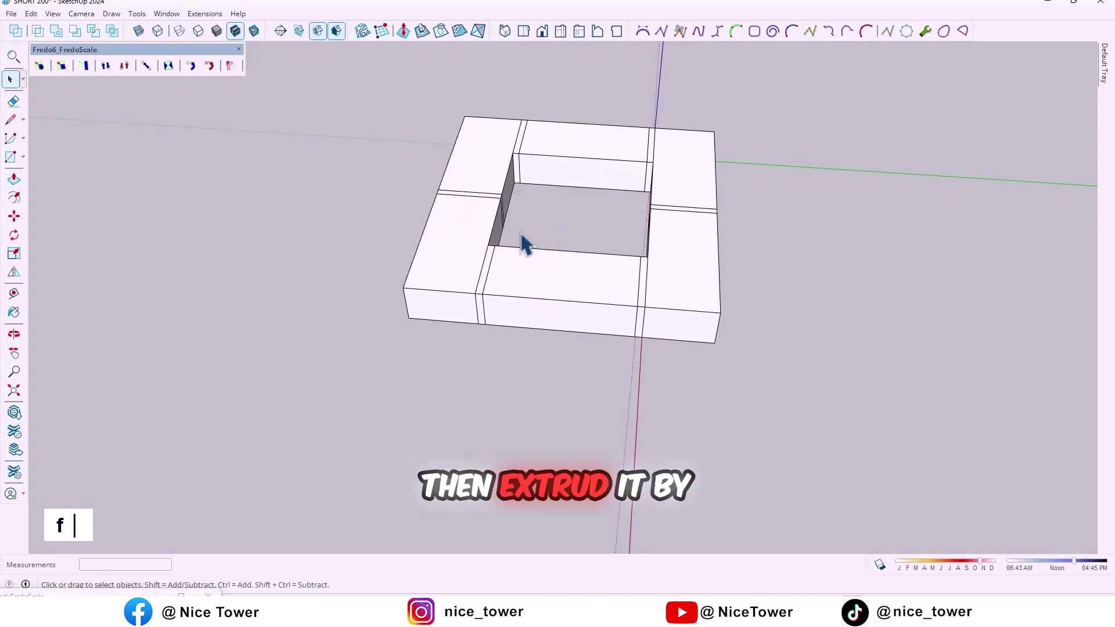
# - Extrude the top ring face up 1 cm and select the ring
pyautogui.press('p')
pyautogui.click(457, 265)
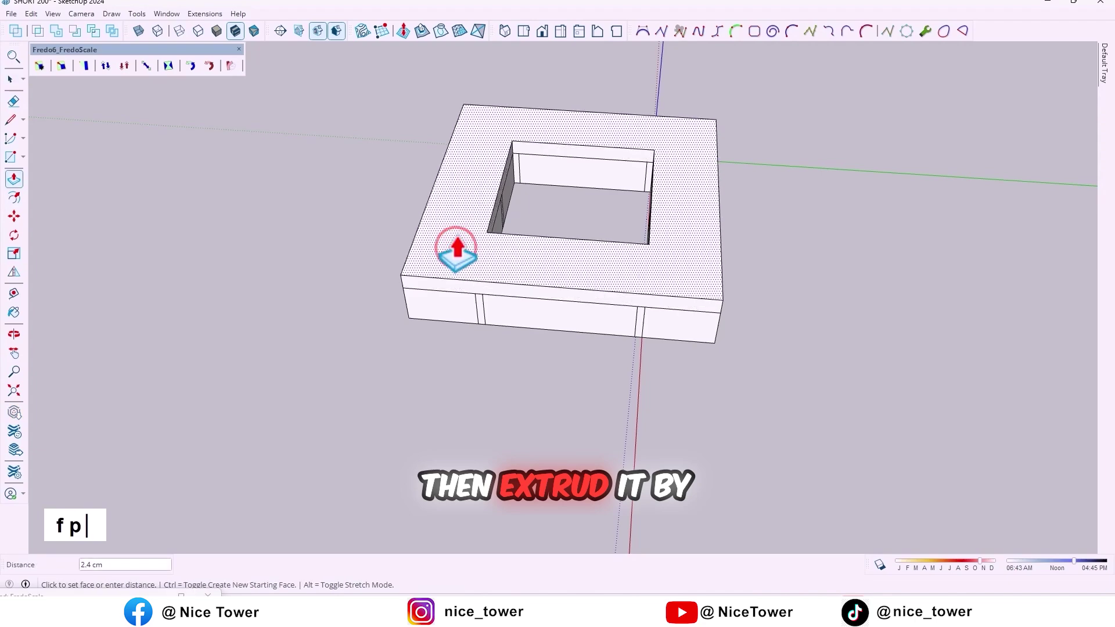
pyautogui.write('1')
pyautogui.press('Return')
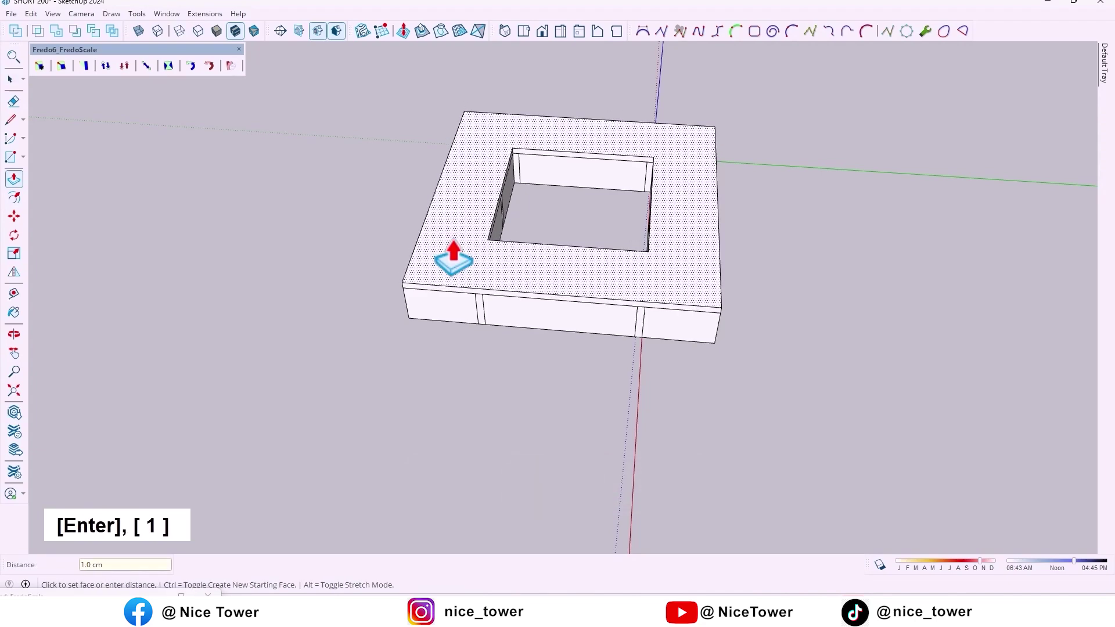
pyautogui.press('space')
pyautogui.doubleClick(446, 276)
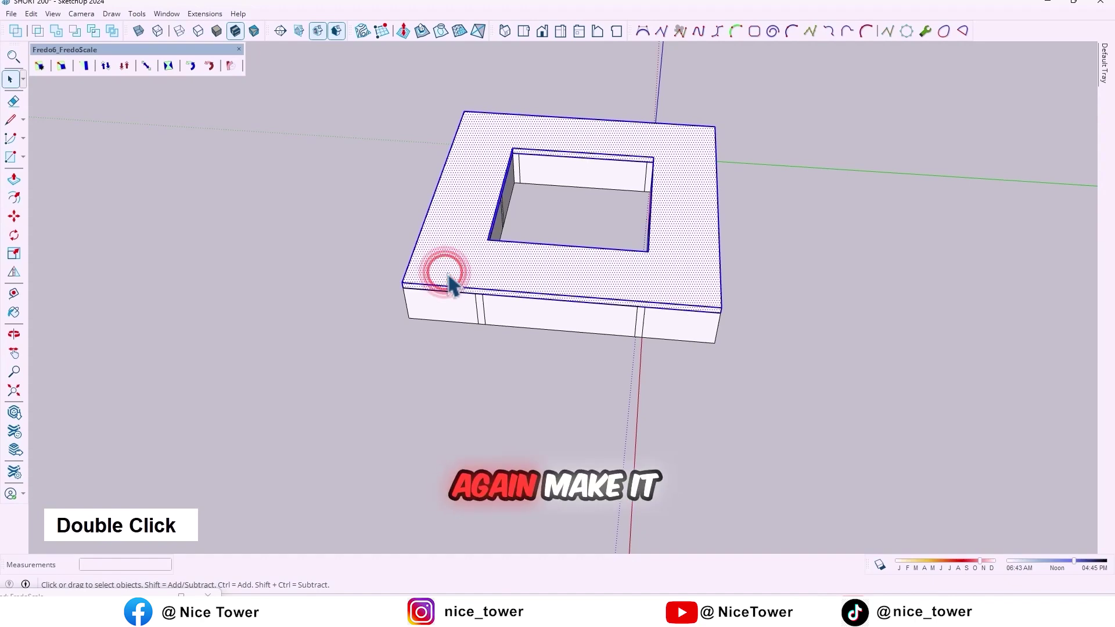
# - Make the selected 1 cm top cap ring a component
pyautogui.rightClick(449, 277)
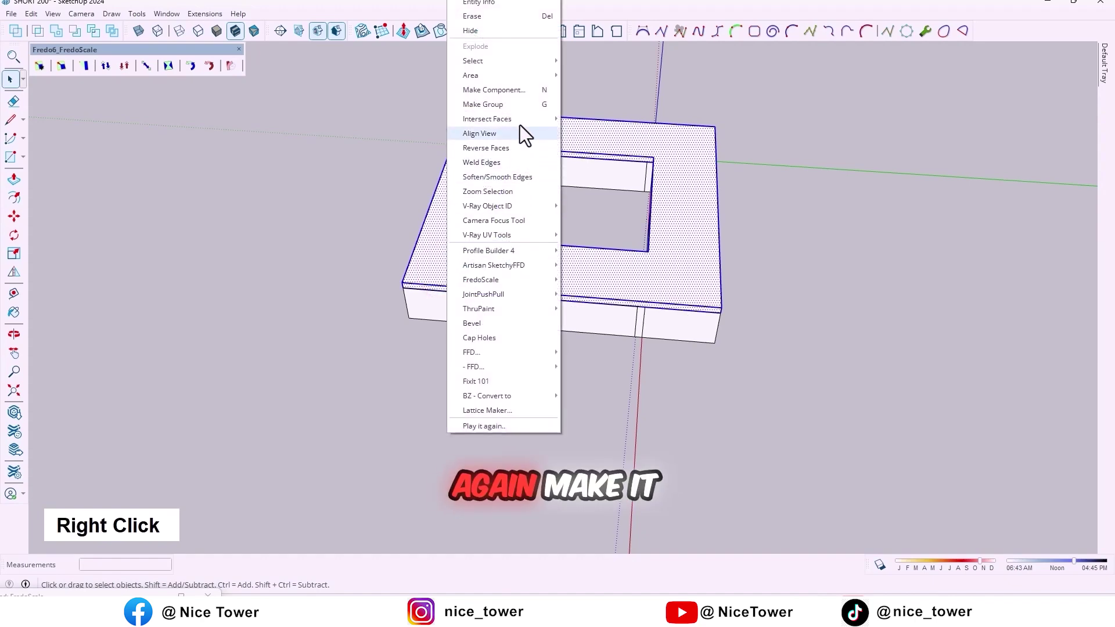
pyautogui.click(510, 90)
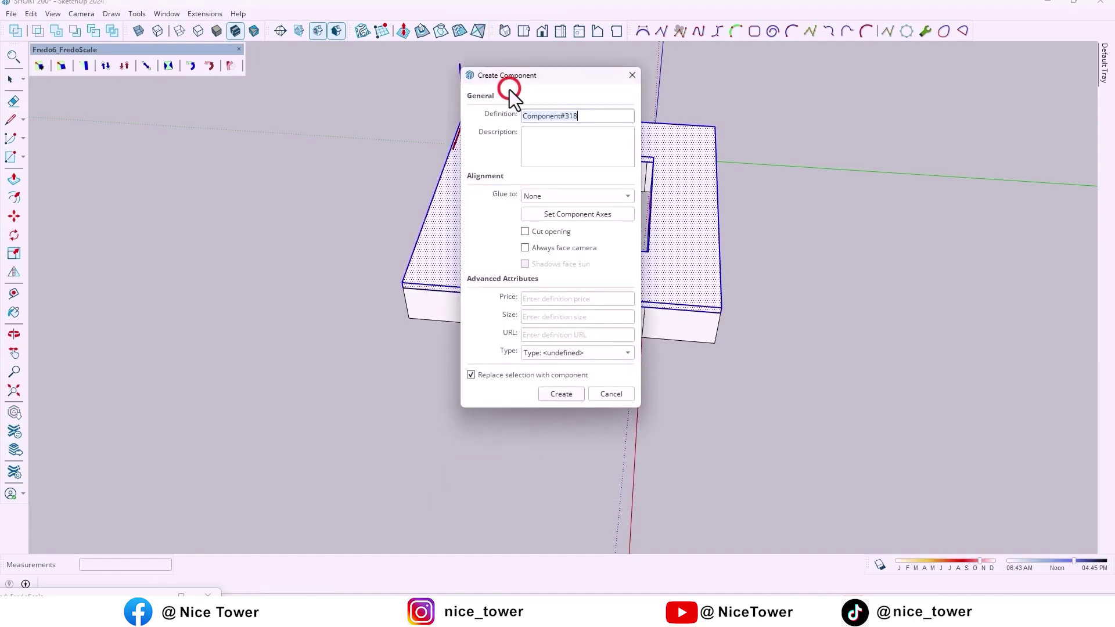
pyautogui.click(561, 391)
pyautogui.scroll(-2, 561, 391)
pyautogui.moveTo(567, 375)
pyautogui.mouseDown(button='middle')
pyautogui.moveTo(832, 203)
pyautogui.moveTo(789, 202)
pyautogui.mouseUp(button='middle')
# - Copy the brick ring straight up onto the top of the first course
pyautogui.moveTo(326, 144); pyautogui.dragTo(729, 416)
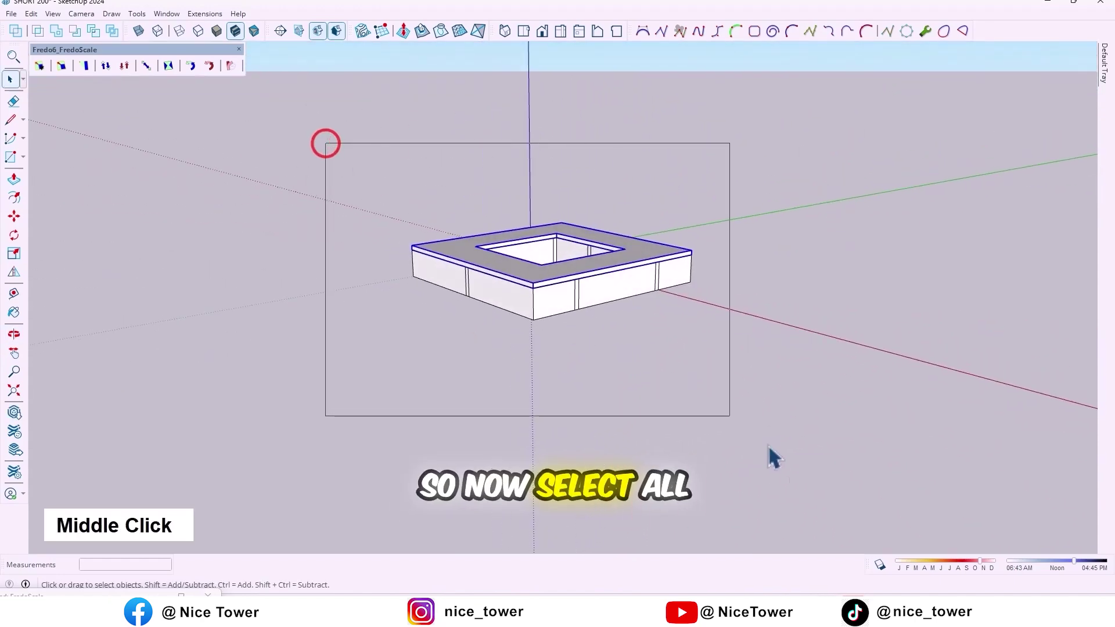
pyautogui.moveTo(729, 341); pyautogui.dragTo(468, 294, button='middle')
pyautogui.press('m')
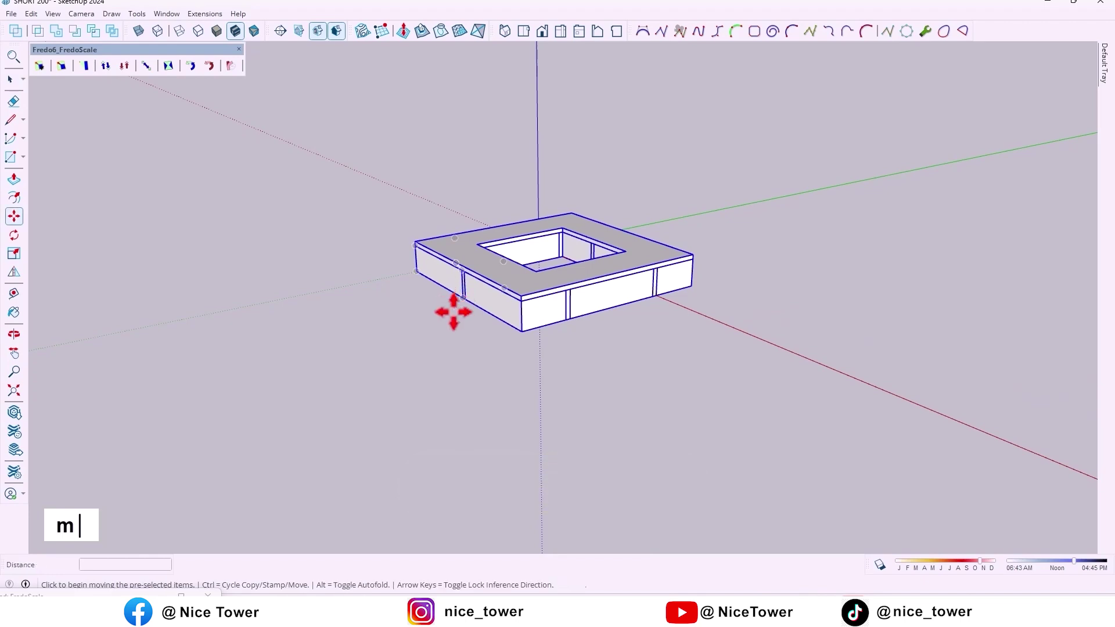
pyautogui.click(523, 332)
pyautogui.press('ctrl')
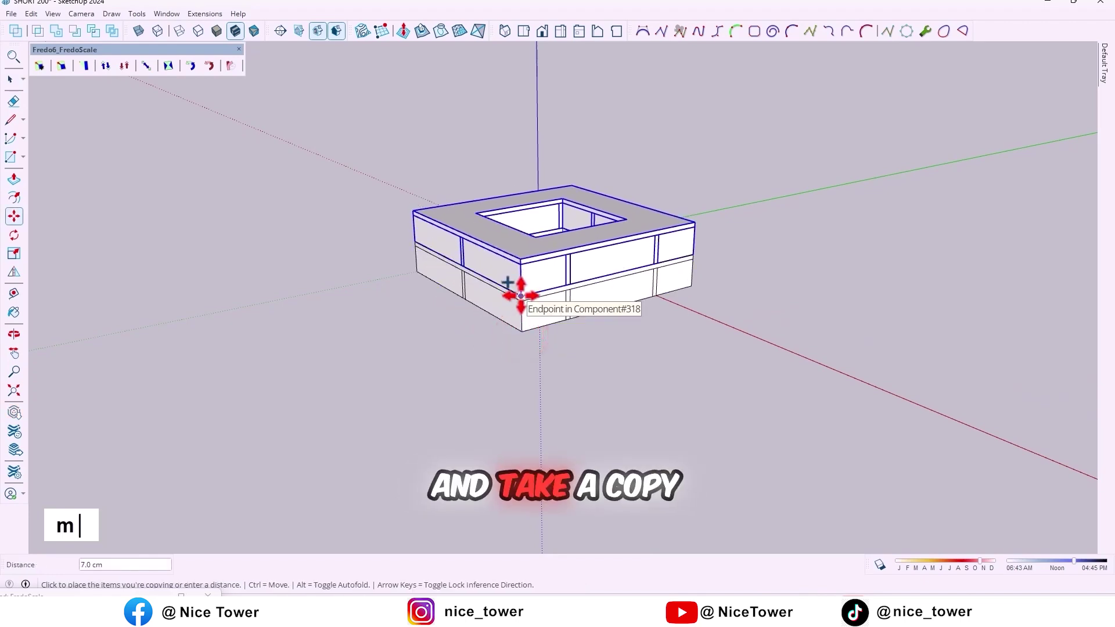
pyautogui.click(521, 295)
pyautogui.moveTo(608, 289)
pyautogui.mouseDown(button='middle')
pyautogui.moveTo(661, 405)
pyautogui.moveTo(653, 349)
pyautogui.mouseUp(button='middle')
# - Rotate the copied course -90° so its joints stagger with the course below
pyautogui.press('m')
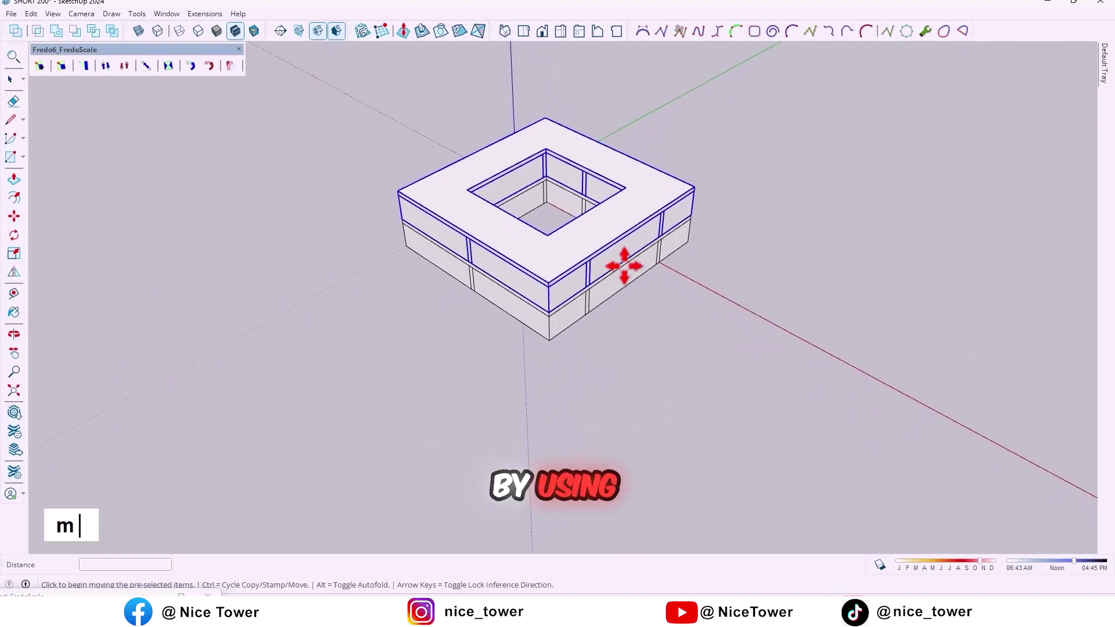
pyautogui.click(610, 223)
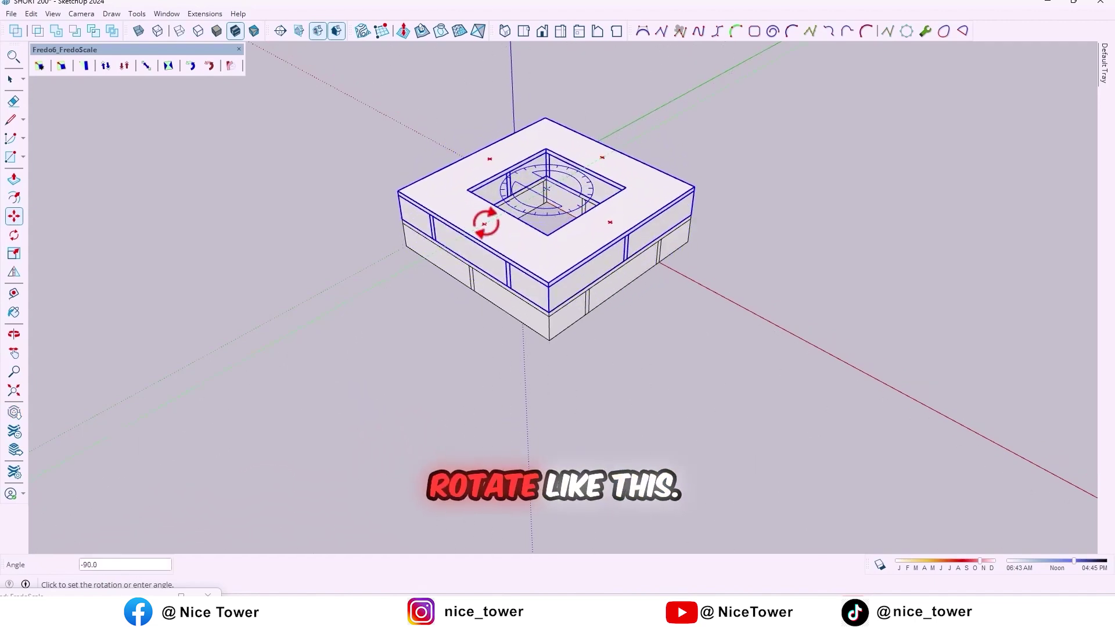
pyautogui.moveTo(485, 219)
pyautogui.mouseDown(button='middle')
pyautogui.moveTo(485, 141)
pyautogui.moveTo(261, 131)
pyautogui.moveTo(639, 280)
pyautogui.moveTo(671, 436)
pyautogui.mouseUp(button='middle')
pyautogui.press('space')
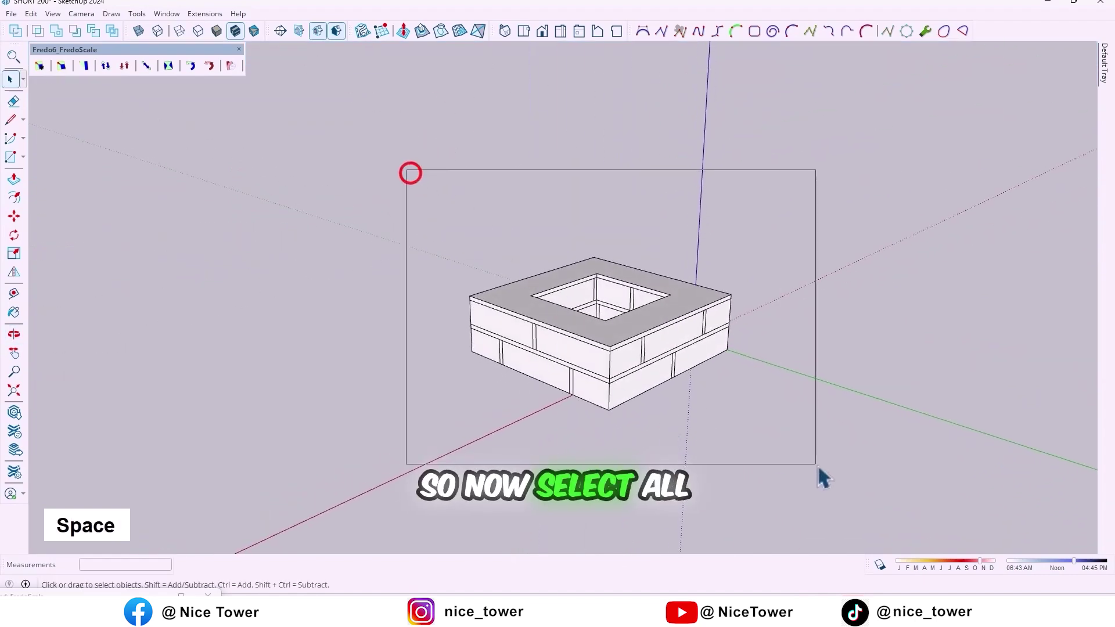
# - Copy both courses up one course height and array them 56 times
pyautogui.moveTo(821, 475); pyautogui.dragTo(814, 473)
pyautogui.press('m')
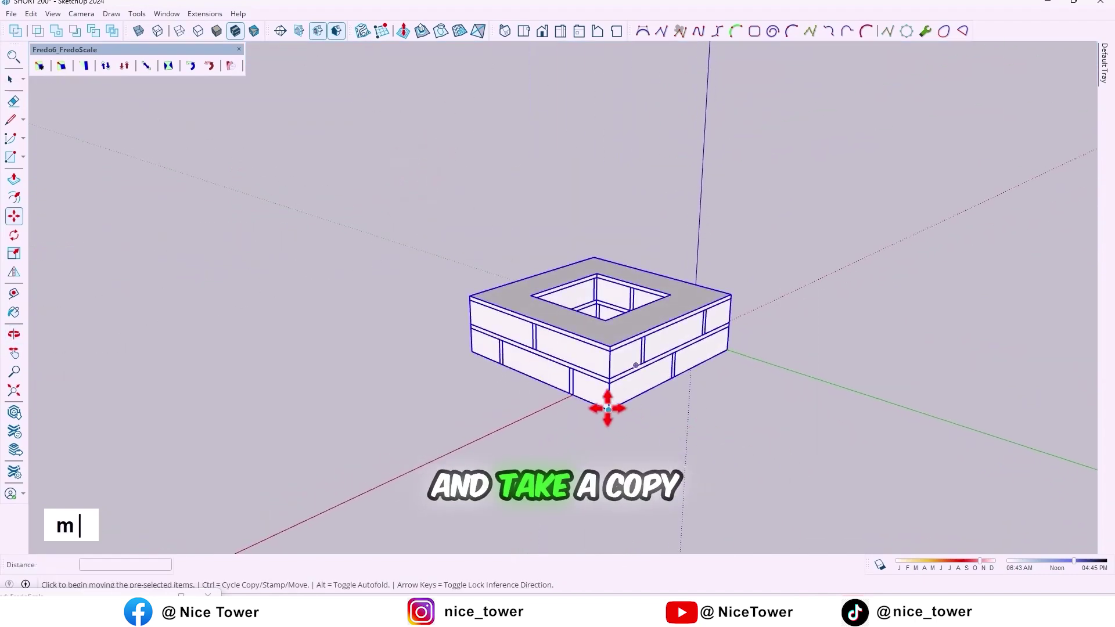
pyautogui.click(609, 409)
pyautogui.press('ctrl')
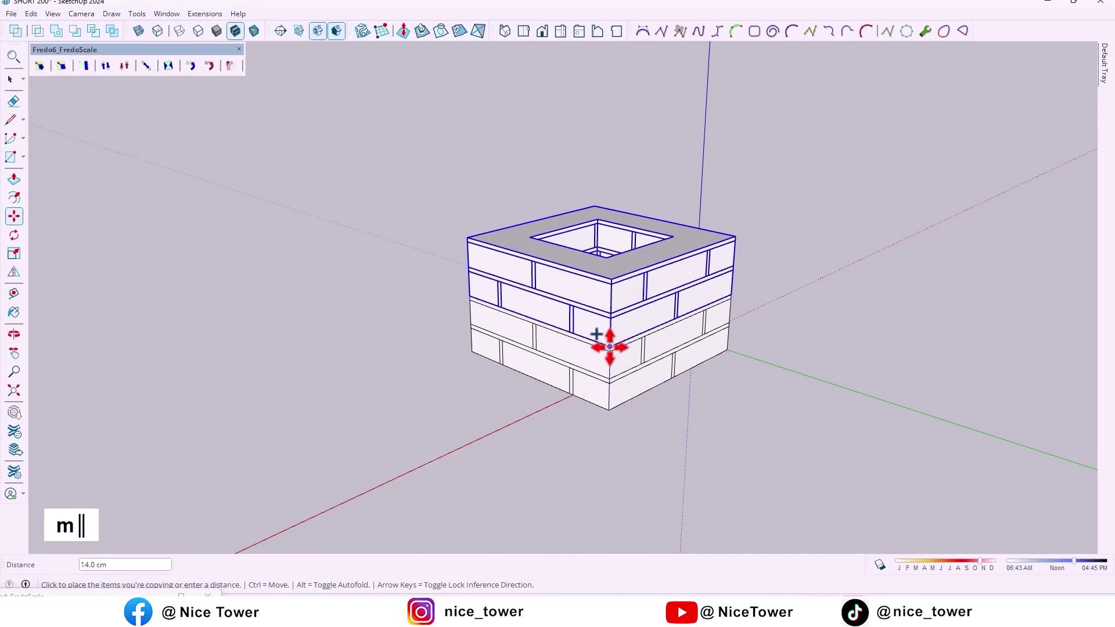
pyautogui.click(608, 347)
pyautogui.scroll(-2, 593, 340)
pyautogui.write('56')
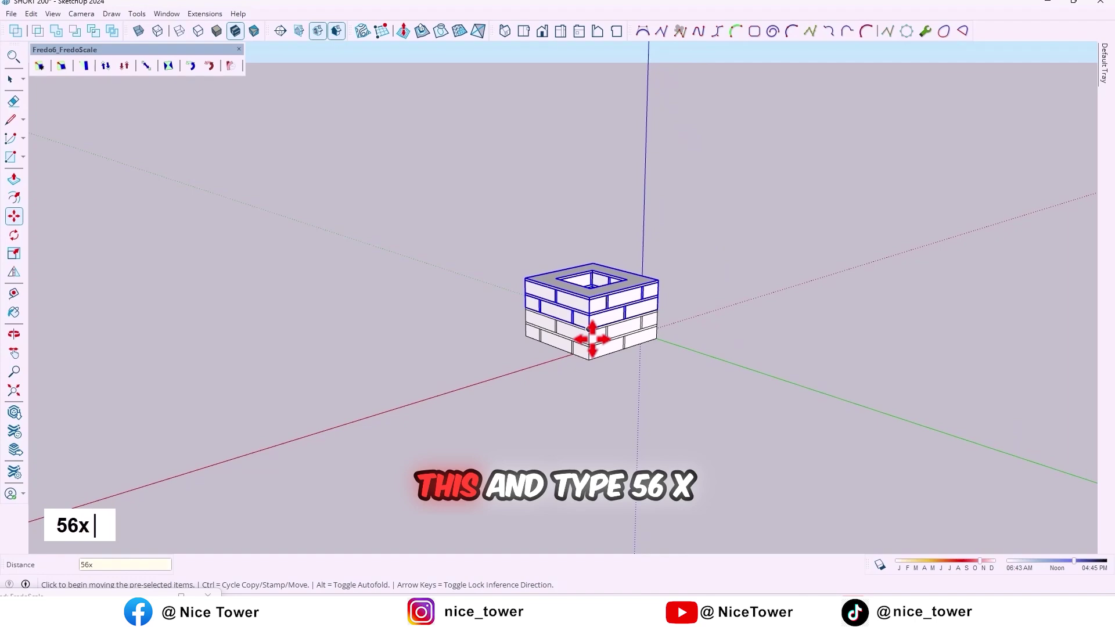
pyautogui.press('Return')
pyautogui.scroll(-2, 648, 274)
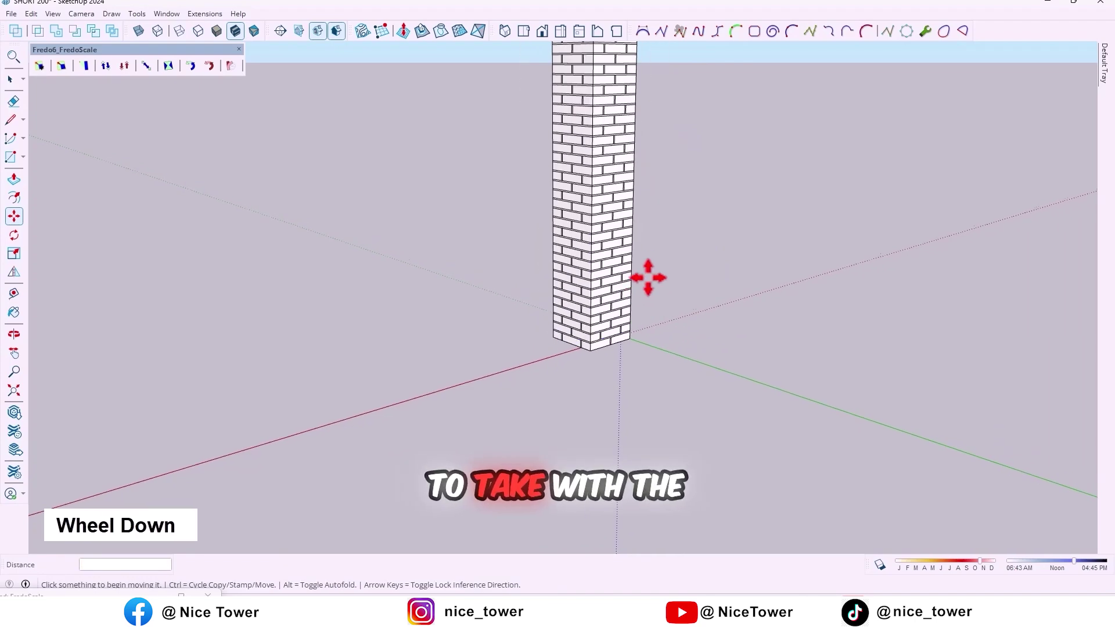
# - Pan and orbit along the tall column, then open a brick group for editing
pyautogui.moveTo(648, 273)
pyautogui.keyDown('shift'); pyautogui.mouseDown(button='middle')
pyautogui.moveTo(616, 291)
pyautogui.moveTo(933, 273)
pyautogui.mouseUp(button='middle'); pyautogui.keyUp('shift')
pyautogui.keyDown('shift'); pyautogui.scroll(-1, 617, 146); pyautogui.keyUp('shift')
pyautogui.moveTo(618, 147)
pyautogui.mouseDown(button='middle')
pyautogui.moveTo(659, 374)
pyautogui.moveTo(692, 241)
pyautogui.moveTo(705, 443)
pyautogui.moveTo(755, 189)
pyautogui.mouseUp(button='middle')
pyautogui.scroll(-2, 755, 189)
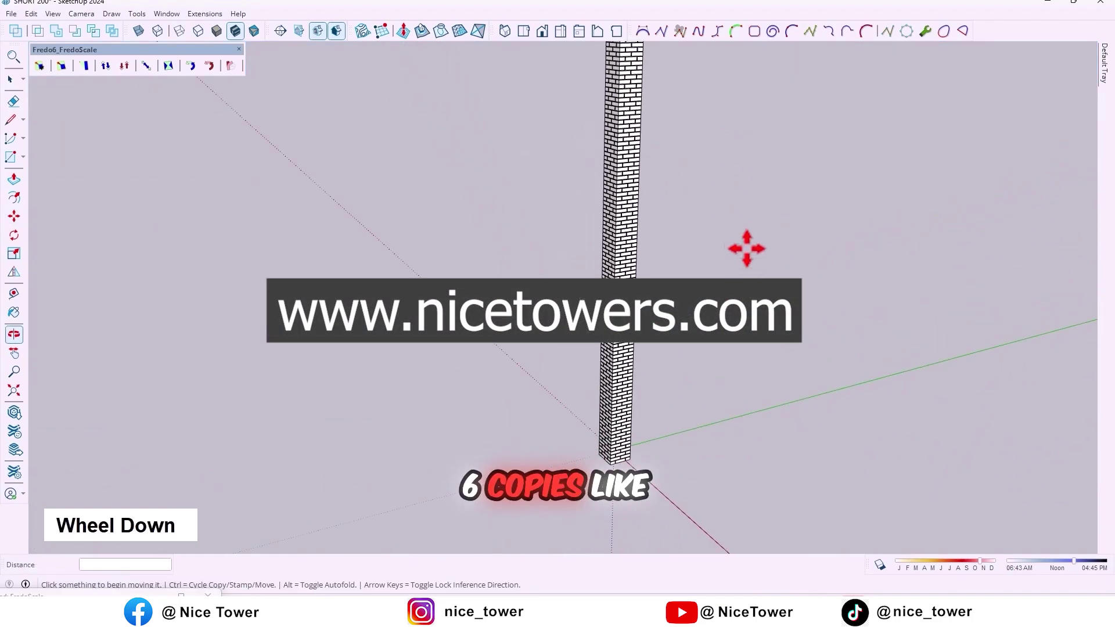
pyautogui.scroll(-2, 744, 247)
pyautogui.moveTo(744, 247); pyautogui.dragTo(281, 259, button='middle')
pyautogui.scroll(2, 585, 381)
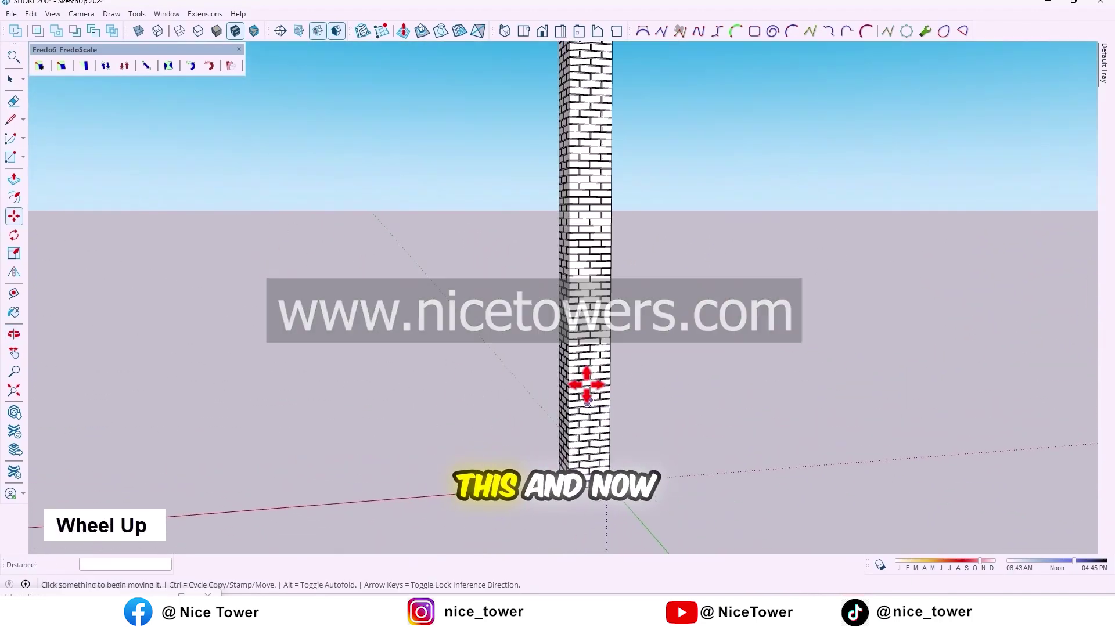
pyautogui.scroll(3, 550, 273)
pyautogui.scroll(5, 523, 357)
pyautogui.scroll(2, 518, 347)
pyautogui.press('space')
pyautogui.doubleClick(519, 347)
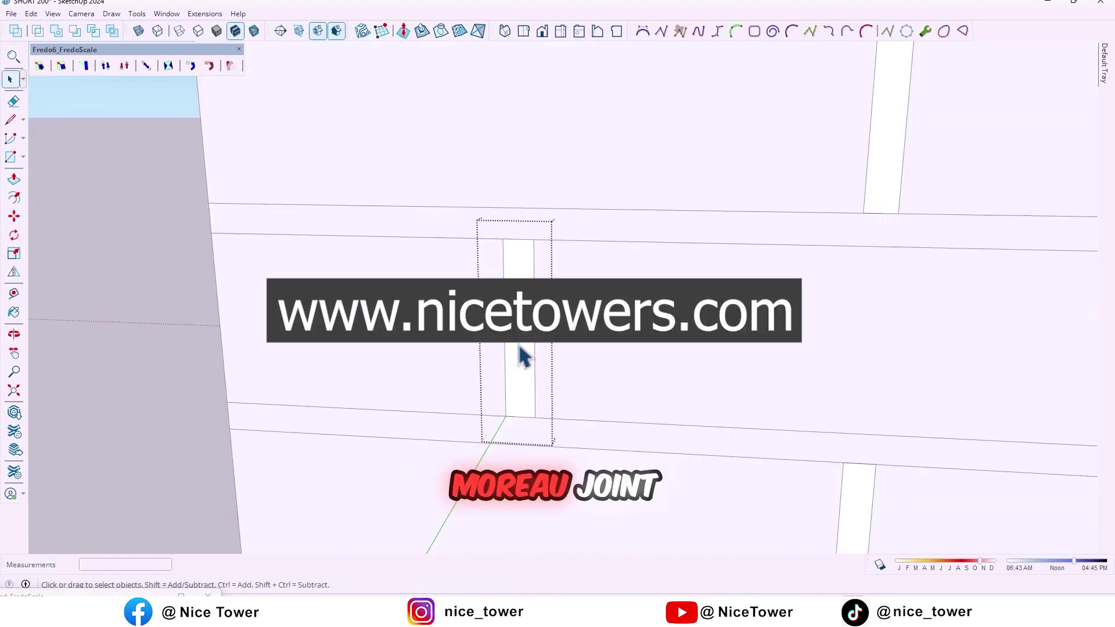
# - Recess the vertical mortar joint by 0.5 cm with Push/Pull
pyautogui.press('p')
pyautogui.click(528, 398)
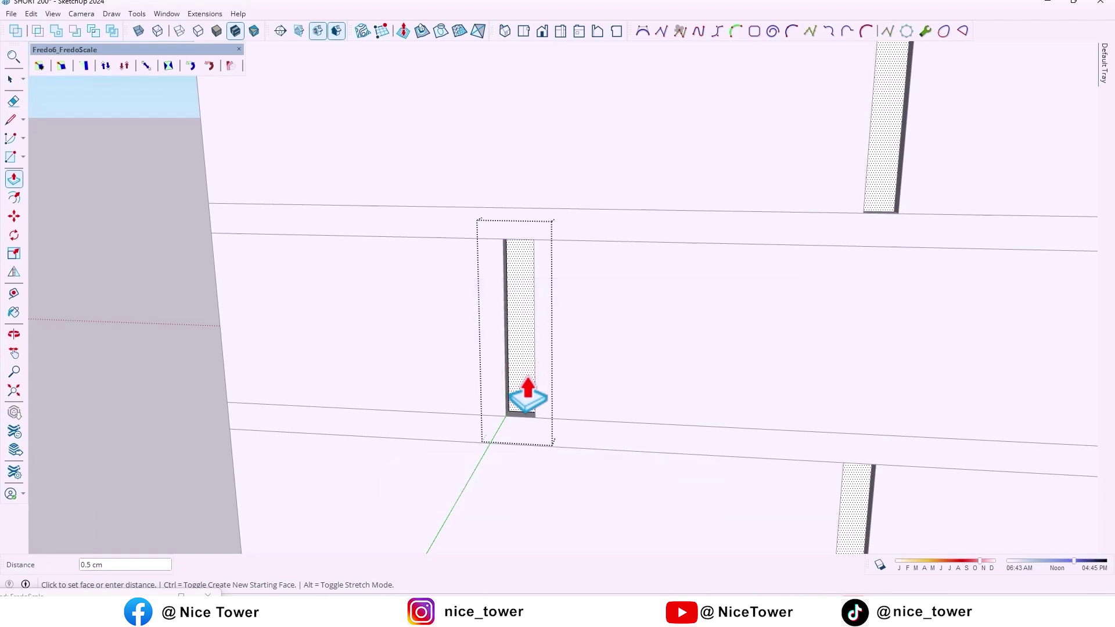
pyautogui.press('Escape')
pyautogui.press('space')
pyautogui.scroll(-3, 529, 387)
# - Inside a brick course group, push the horizontal joint face by 1 cm
pyautogui.moveTo(461, 386)
pyautogui.mouseDown(button='middle')
pyautogui.moveTo(1040, 435)
pyautogui.moveTo(1052, 364)
pyautogui.moveTo(849, 331)
pyautogui.moveTo(854, 392)
pyautogui.moveTo(655, 381)
pyautogui.mouseUp(button='middle')
pyautogui.scroll(2, 610, 358)
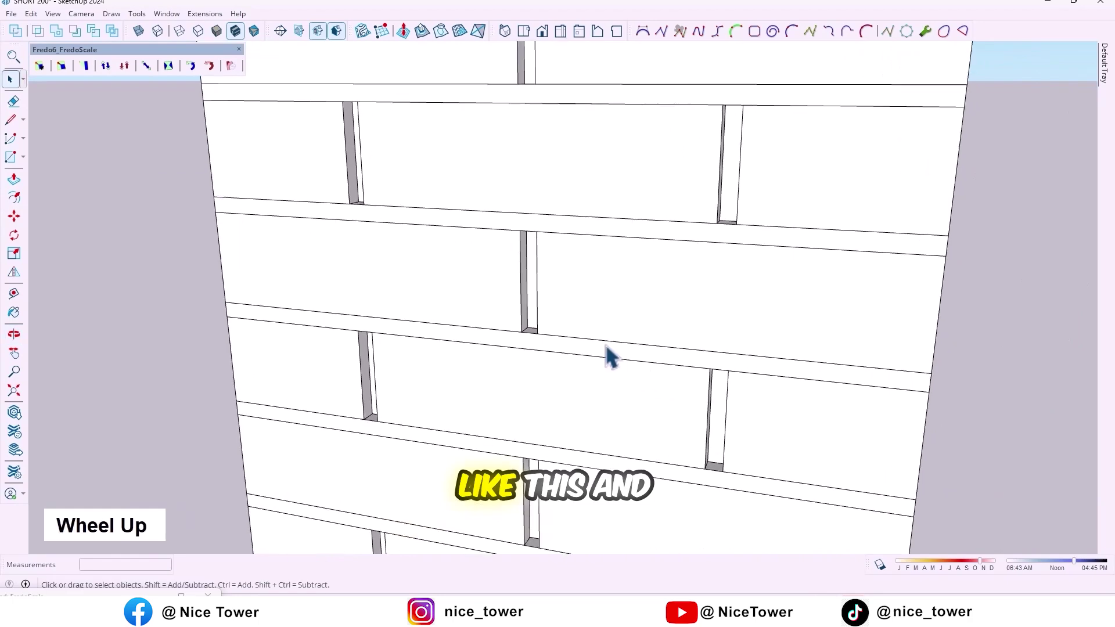
pyautogui.doubleClick(603, 345)
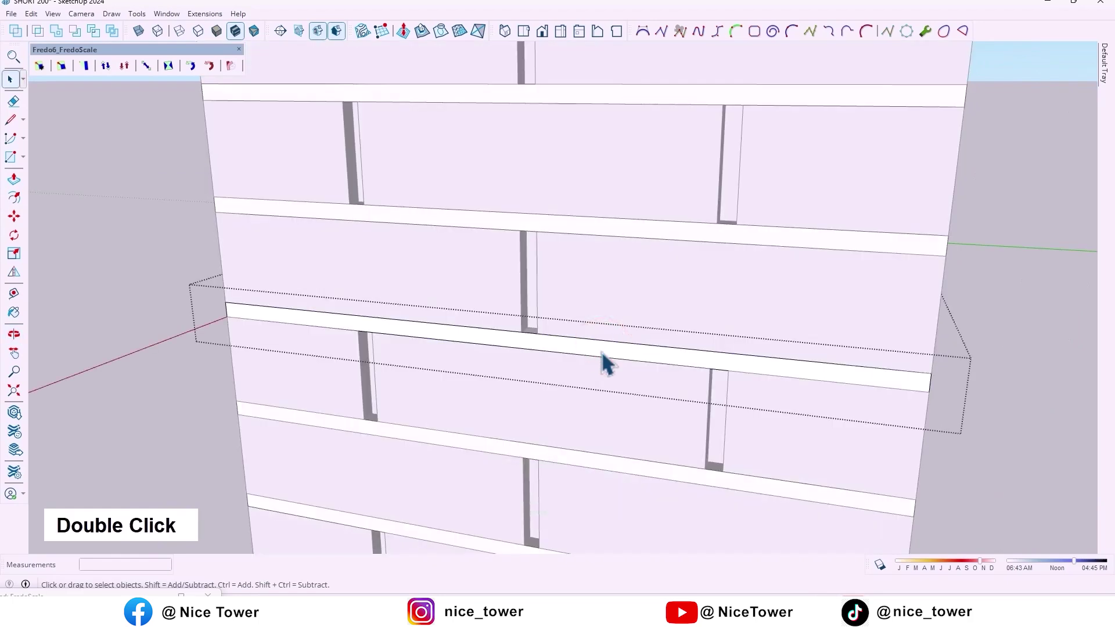
pyautogui.click(593, 357)
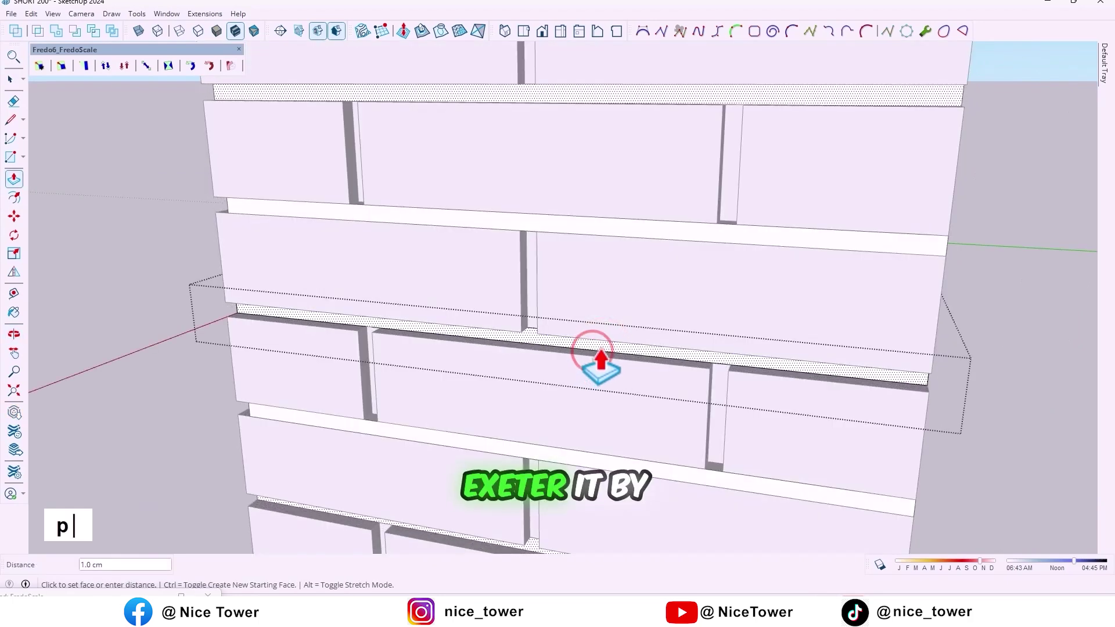
pyautogui.write('1')
pyautogui.press('Return')
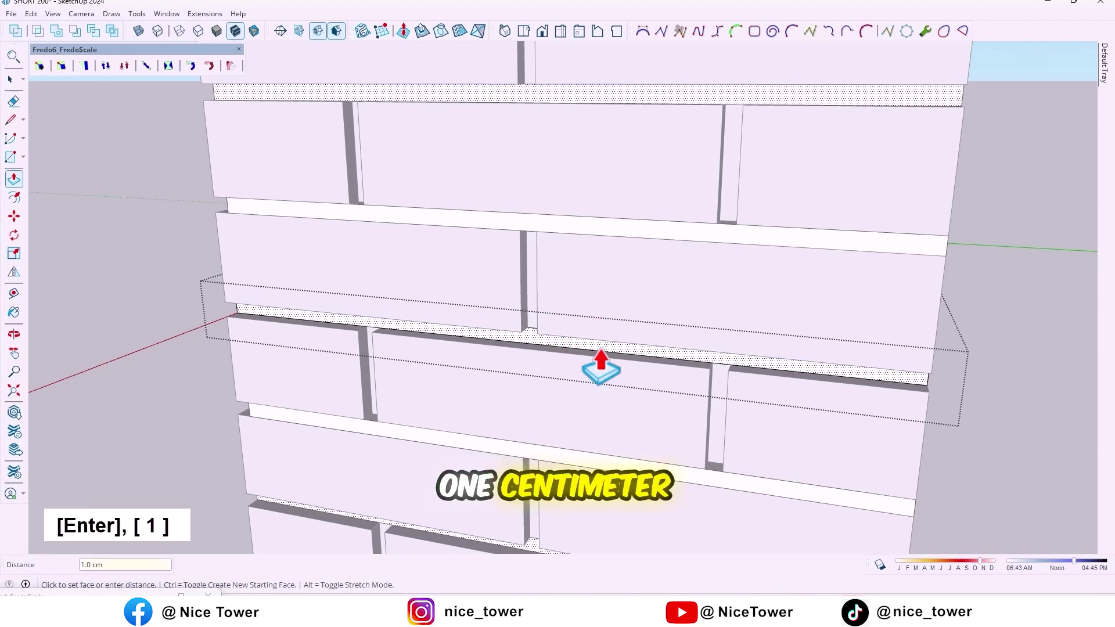
# - Repeat the 1 cm joint push on the remaining joint faces by double-clicking
pyautogui.moveTo(883, 485)
pyautogui.mouseDown(button='middle')
pyautogui.moveTo(572, 361)
pyautogui.moveTo(859, 419)
pyautogui.mouseUp(button='middle')
pyautogui.scroll(-3, 546, 419)
pyautogui.doubleClick(510, 345)
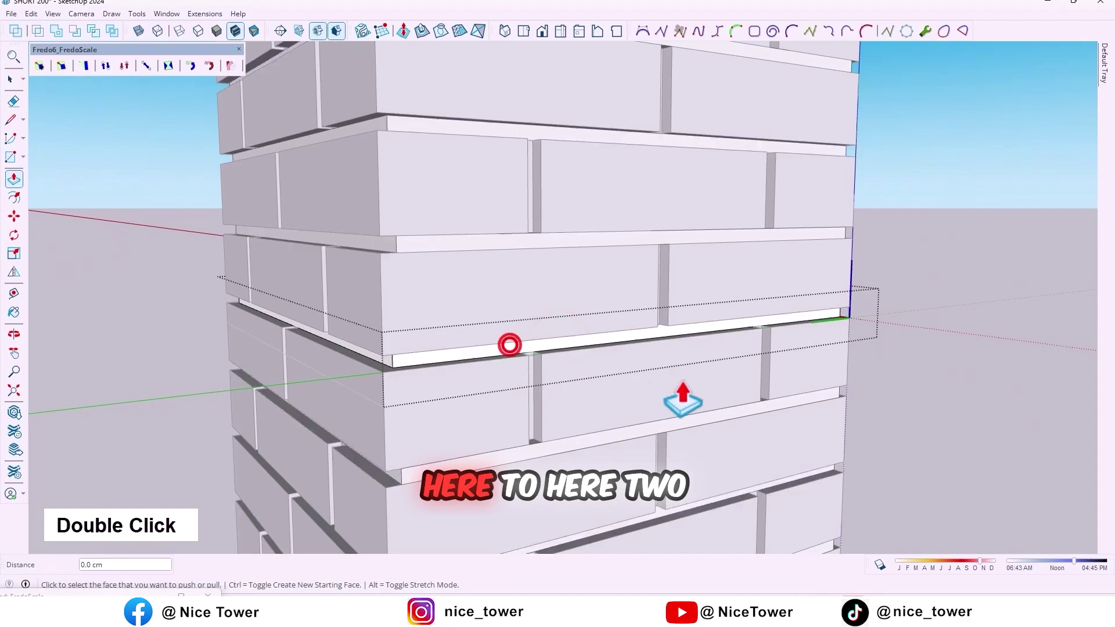
pyautogui.moveTo(682, 399)
pyautogui.mouseDown(button='middle')
pyautogui.moveTo(261, 373)
pyautogui.moveTo(491, 374)
pyautogui.mouseUp(button='middle')
pyautogui.doubleClick(463, 326)
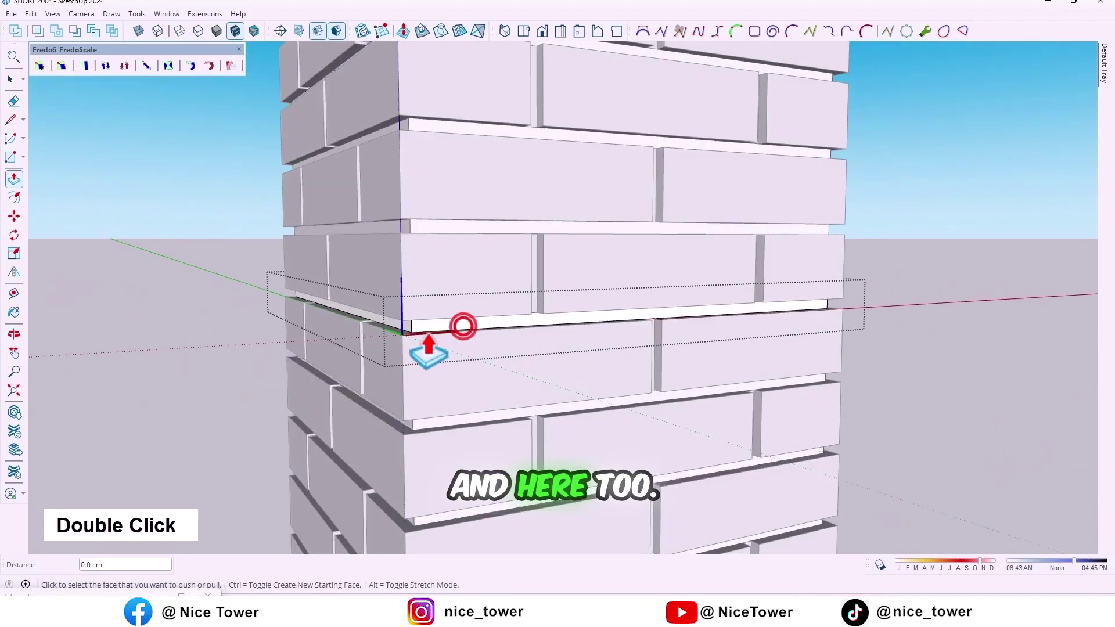
pyautogui.moveTo(428, 348); pyautogui.dragTo(498, 398, button='middle')
pyautogui.press('space')
pyautogui.moveTo(965, 378)
pyautogui.mouseDown(button='middle')
pyautogui.moveTo(822, 361)
pyautogui.moveTo(725, 414)
pyautogui.moveTo(567, 241)
pyautogui.moveTo(361, 140)
pyautogui.moveTo(257, 207)
pyautogui.mouseUp(button='middle')
pyautogui.scroll(-2, 634, 288)
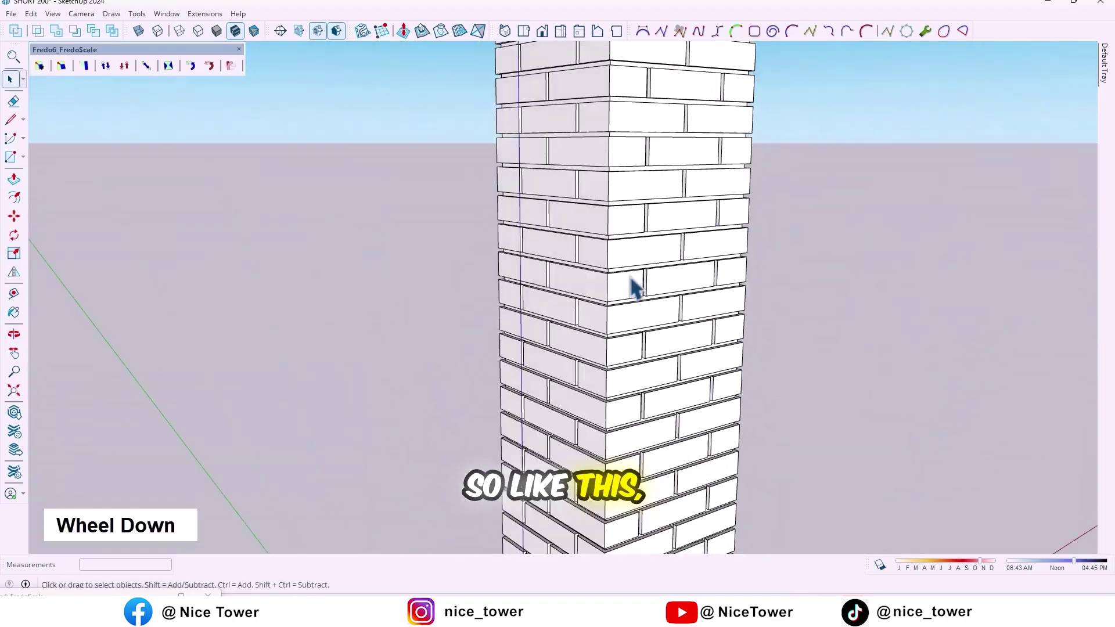
pyautogui.scroll(-3, 633, 288)
pyautogui.scroll(-2, 648, 423)
# - Box-select every brick of the column and combine them with Make Group
pyautogui.keyDown('shift'); pyautogui.moveTo(647, 424); pyautogui.dragTo(762, 463, button='middle'); pyautogui.keyUp('shift')
pyautogui.scroll(2, 659, 400)
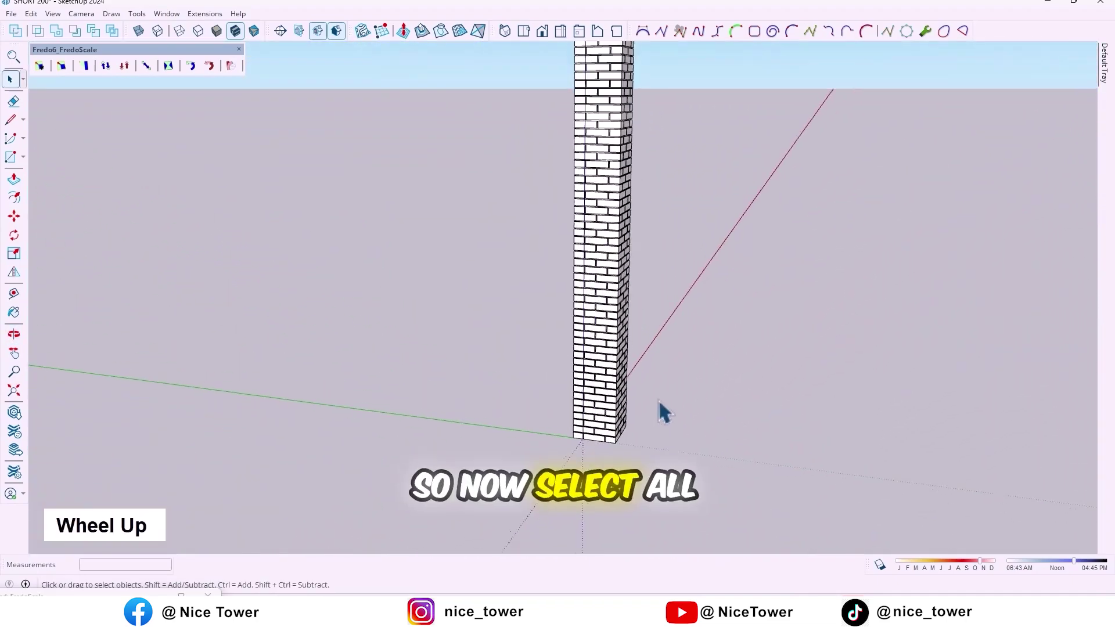
pyautogui.keyDown('shift'); pyautogui.moveTo(659, 402); pyautogui.dragTo(643, 398, button='middle'); pyautogui.keyUp('shift')
pyautogui.scroll(-2, 663, 356)
pyautogui.scroll(-1, 691, 343)
pyautogui.moveTo(692, 343)
pyautogui.keyDown('shift'); pyautogui.mouseDown(button='middle')
pyautogui.moveTo(702, 332)
pyautogui.moveTo(584, 101)
pyautogui.mouseUp(button='middle'); pyautogui.keyUp('shift')
pyautogui.press('space')
pyautogui.scroll(2, 637, 393)
pyautogui.scroll(2, 564, 363)
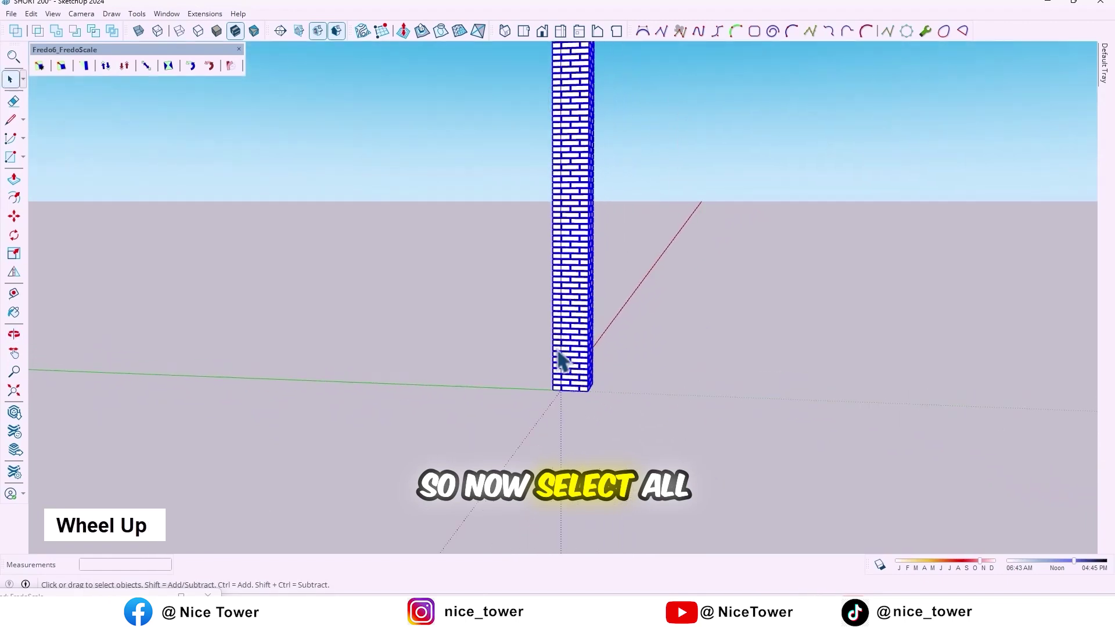
pyautogui.rightClick(565, 365)
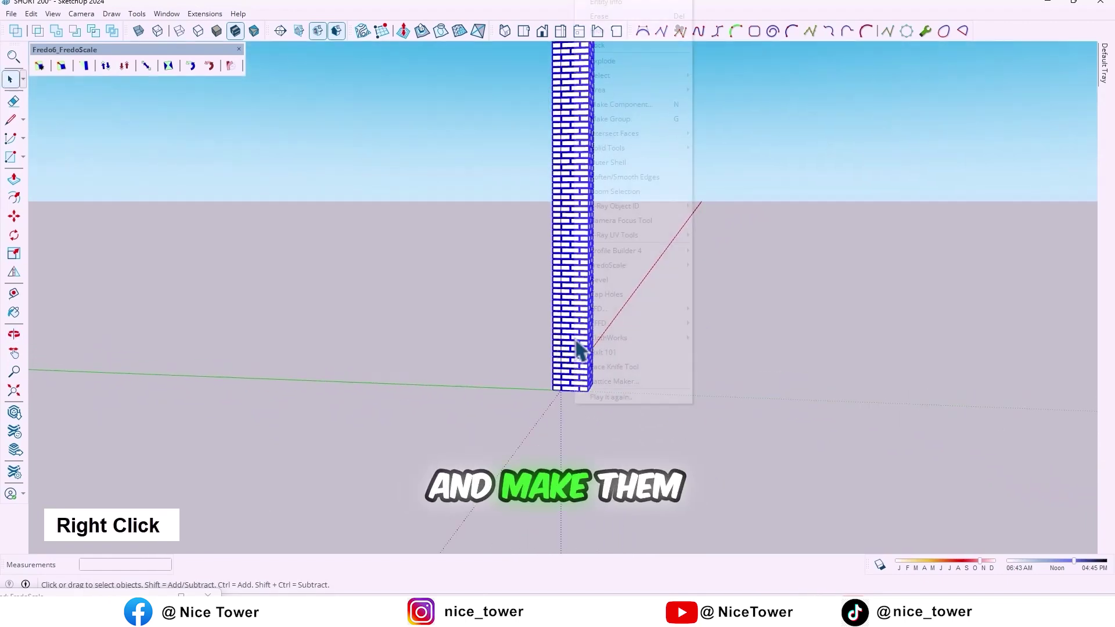
pyautogui.click(615, 119)
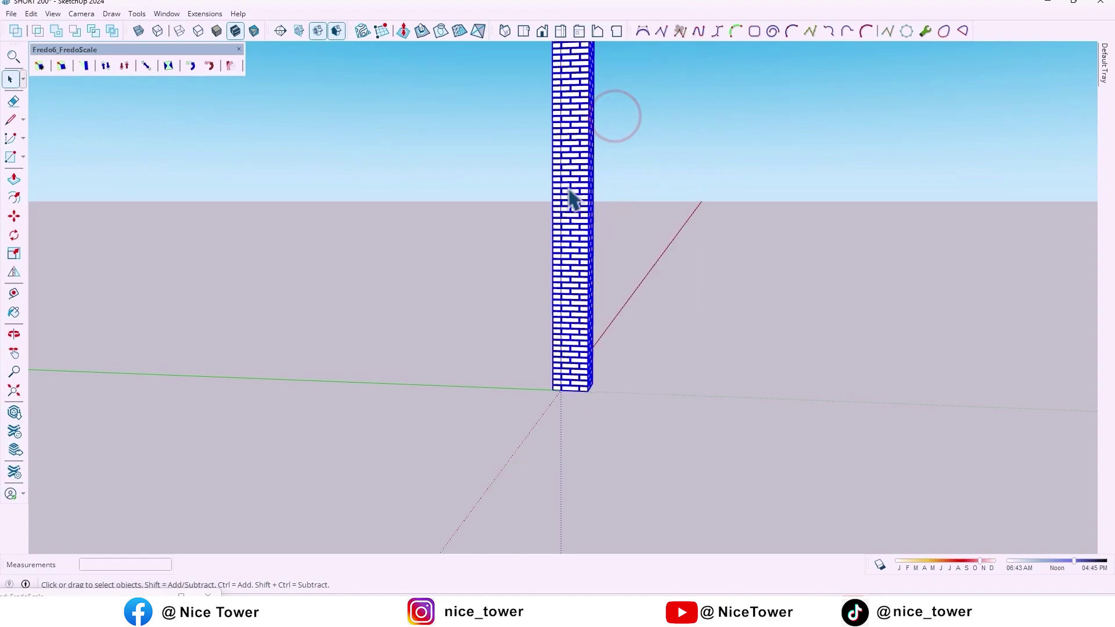
pyautogui.scroll(1, 591, 299)
pyautogui.scroll(3, 591, 298)
pyautogui.scroll(1, 528, 276)
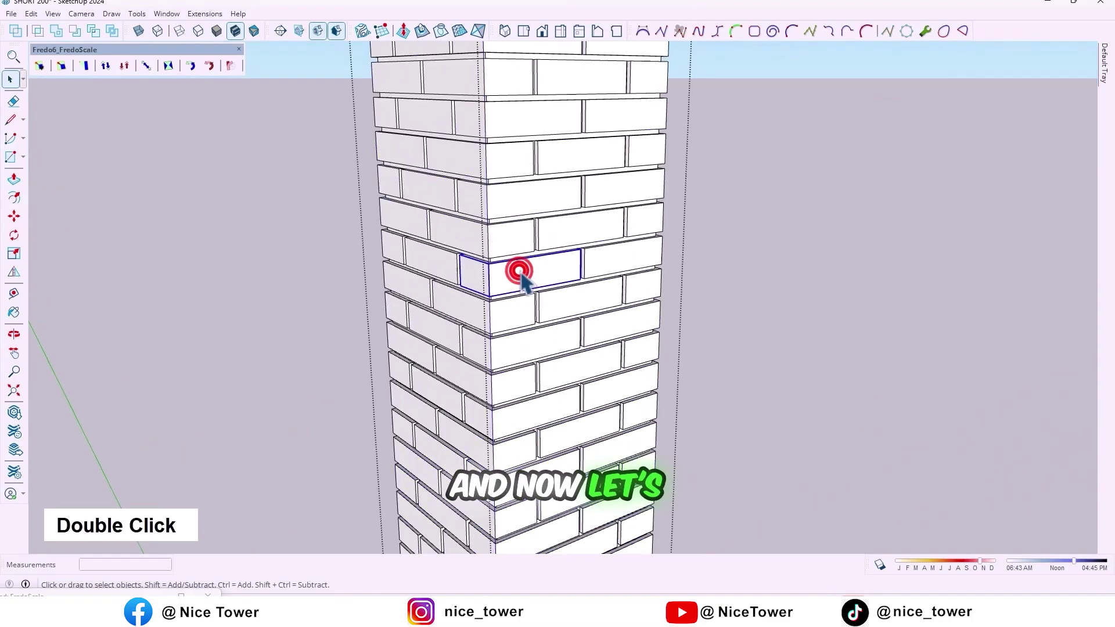
pyautogui.scroll(1, 521, 277)
# - Inside the column group, paint the white brick with the light grey from the Colors library
pyautogui.doubleClick(523, 277)
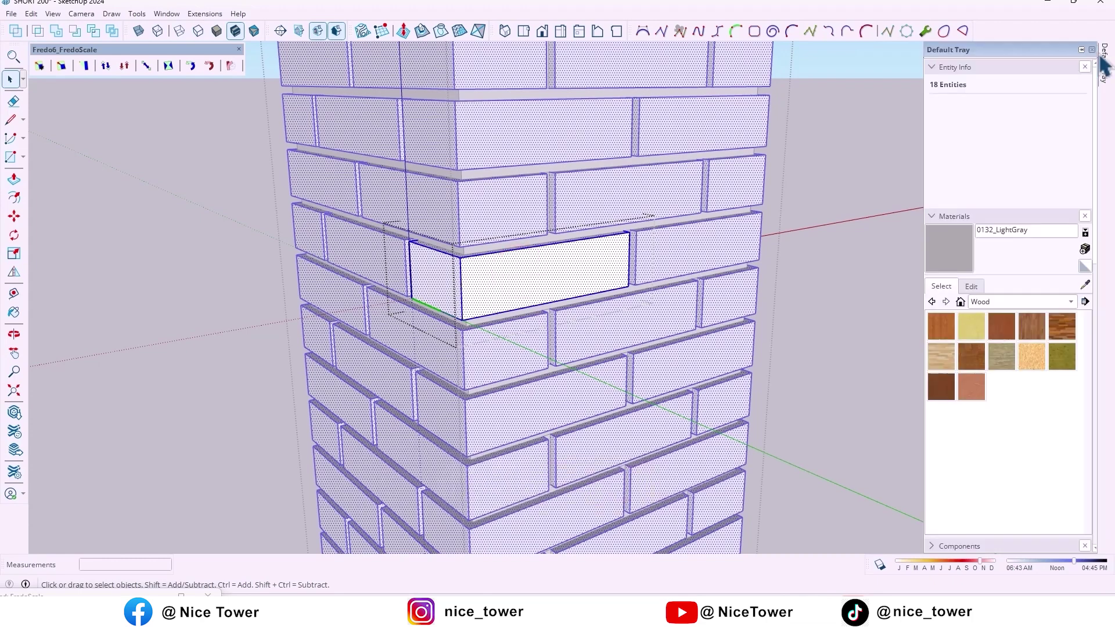
pyautogui.click(1080, 50)
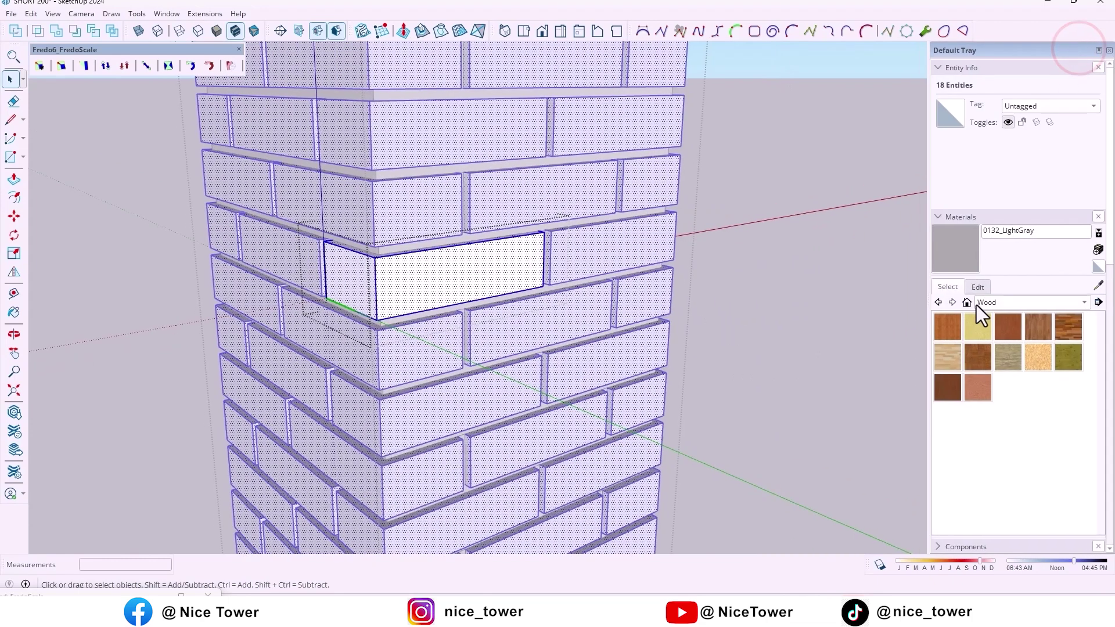
pyautogui.click(1047, 302)
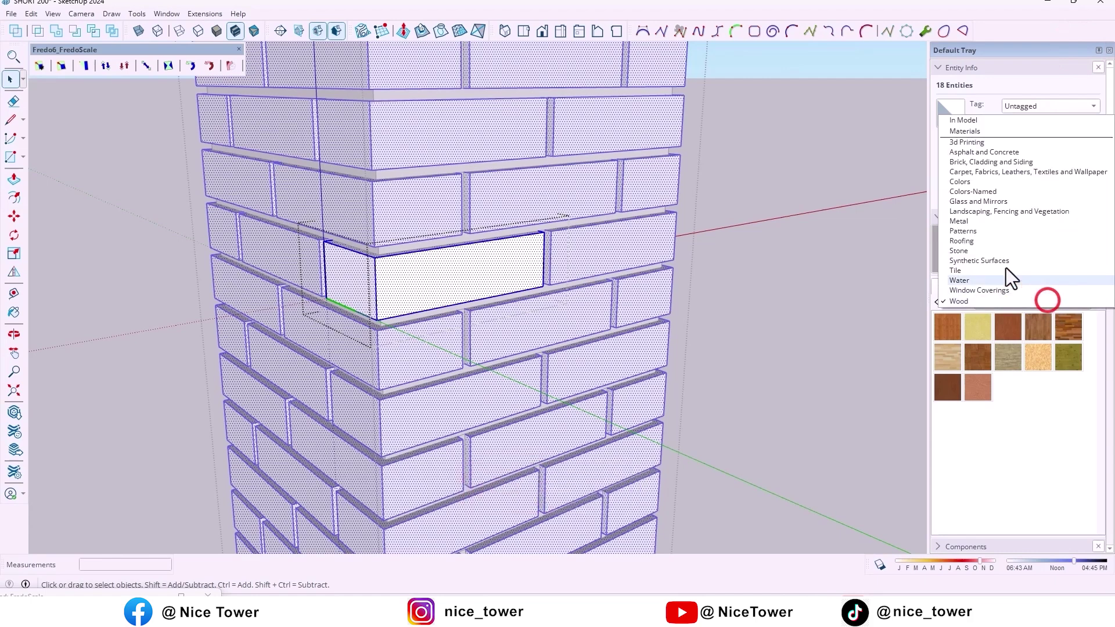
pyautogui.click(976, 184)
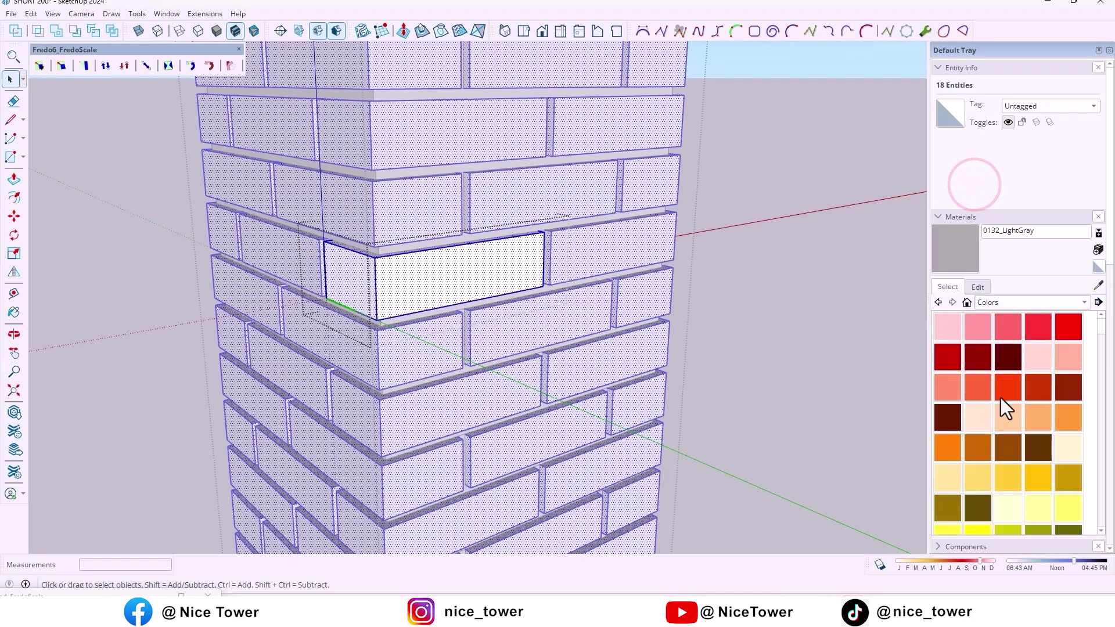
pyautogui.scroll(-5, 999, 421)
pyautogui.scroll(-3, 1000, 421)
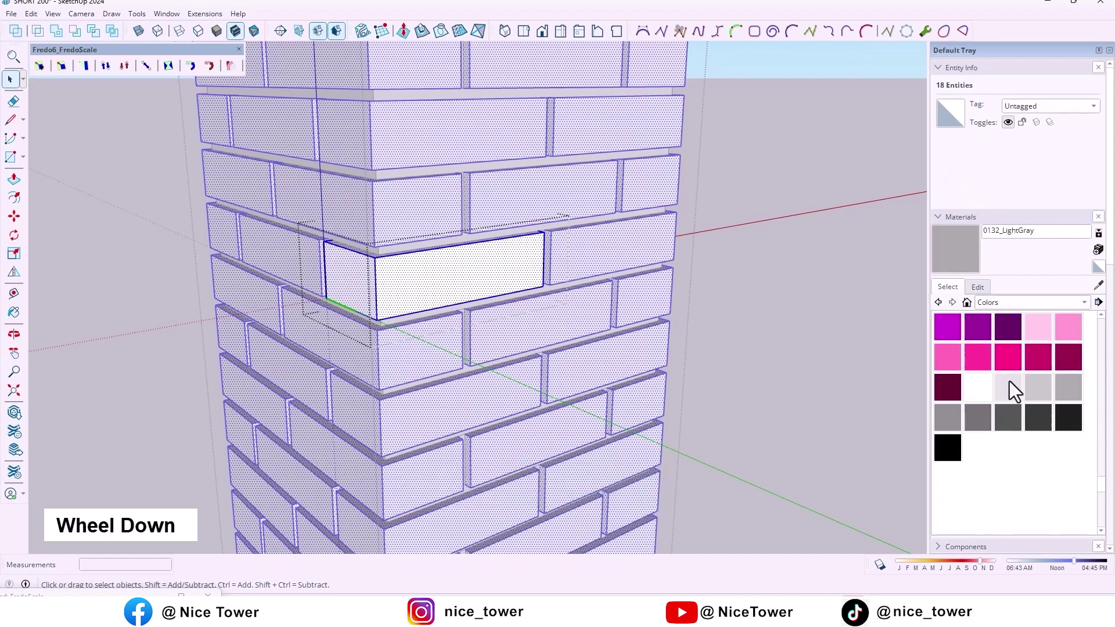
pyautogui.click(1042, 389)
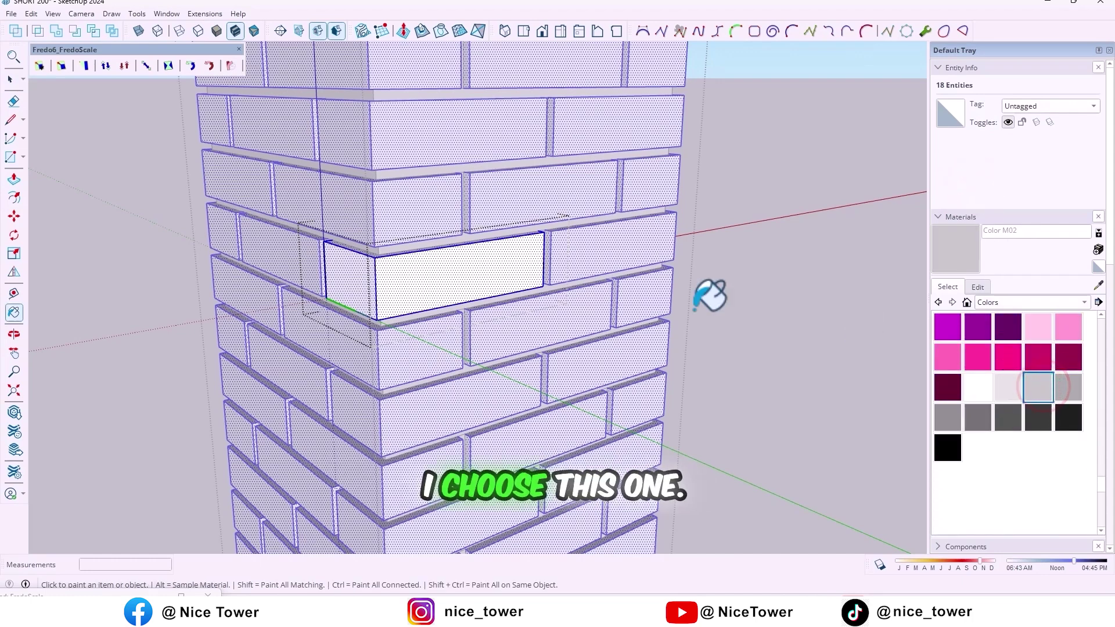
pyautogui.scroll(3, 379, 257)
pyautogui.keyDown('shift'); pyautogui.moveTo(428, 257); pyautogui.dragTo(468, 219, button='middle'); pyautogui.keyUp('shift')
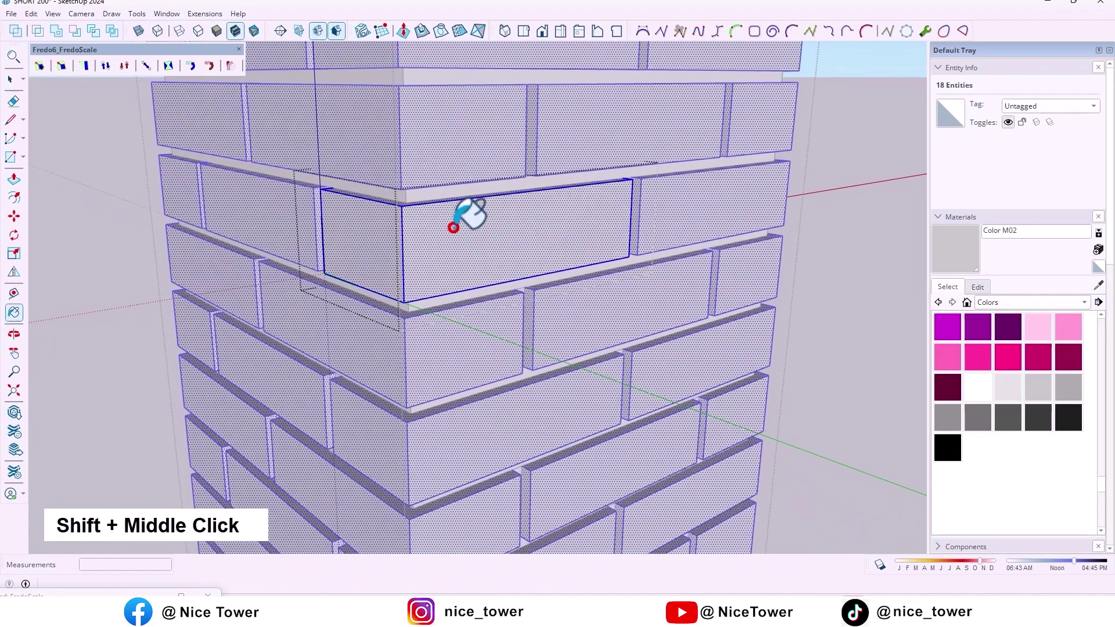
pyautogui.click(469, 219)
pyautogui.press('Escape')
pyautogui.scroll(-3, 611, 274)
pyautogui.scroll(-2, 689, 250)
pyautogui.scroll(-2, 685, 239)
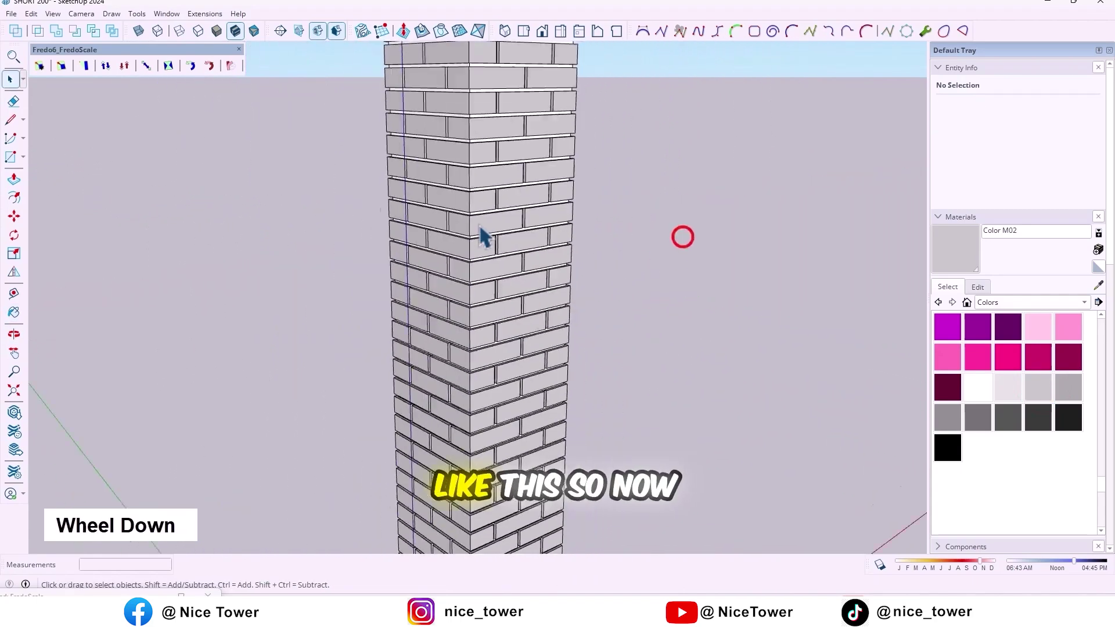
# - Place Tape Measure guides 200 cm from the pillar's base and 200 cm from its top
pyautogui.moveTo(683, 237)
pyautogui.mouseDown(button='middle')
pyautogui.moveTo(279, 142)
pyautogui.moveTo(398, 169)
pyautogui.moveTo(410, 210)
pyautogui.moveTo(897, 249)
pyautogui.mouseUp(button='middle')
pyautogui.scroll(-2, 427, 284)
pyautogui.scroll(-2, 427, 283)
pyautogui.press('space')
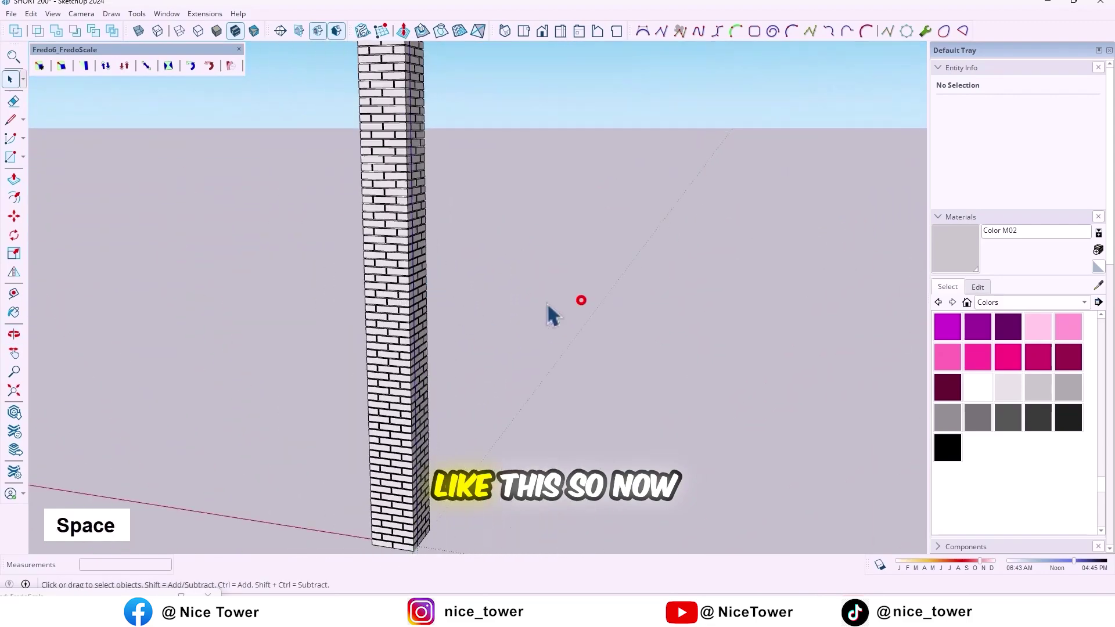
pyautogui.scroll(-2, 418, 299)
pyautogui.scroll(-2, 448, 323)
pyautogui.scroll(3, 425, 440)
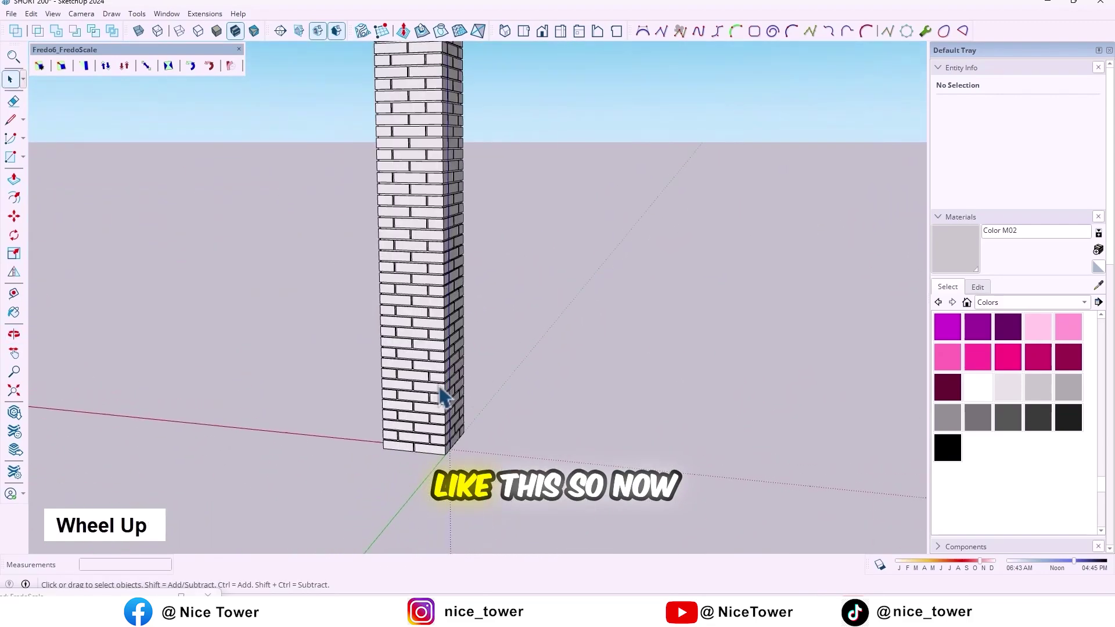
pyautogui.scroll(2, 443, 393)
pyautogui.moveTo(442, 380); pyautogui.dragTo(514, 376, button='middle')
pyautogui.scroll(2, 491, 394)
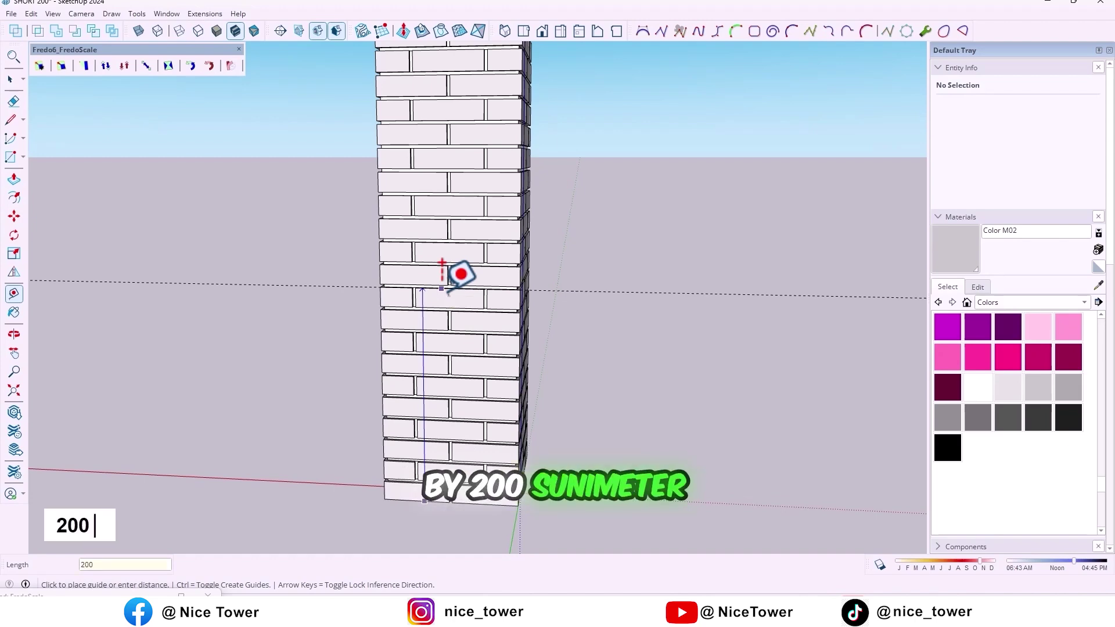
pyautogui.scroll(-3, 442, 342)
pyautogui.scroll(-3, 478, 254)
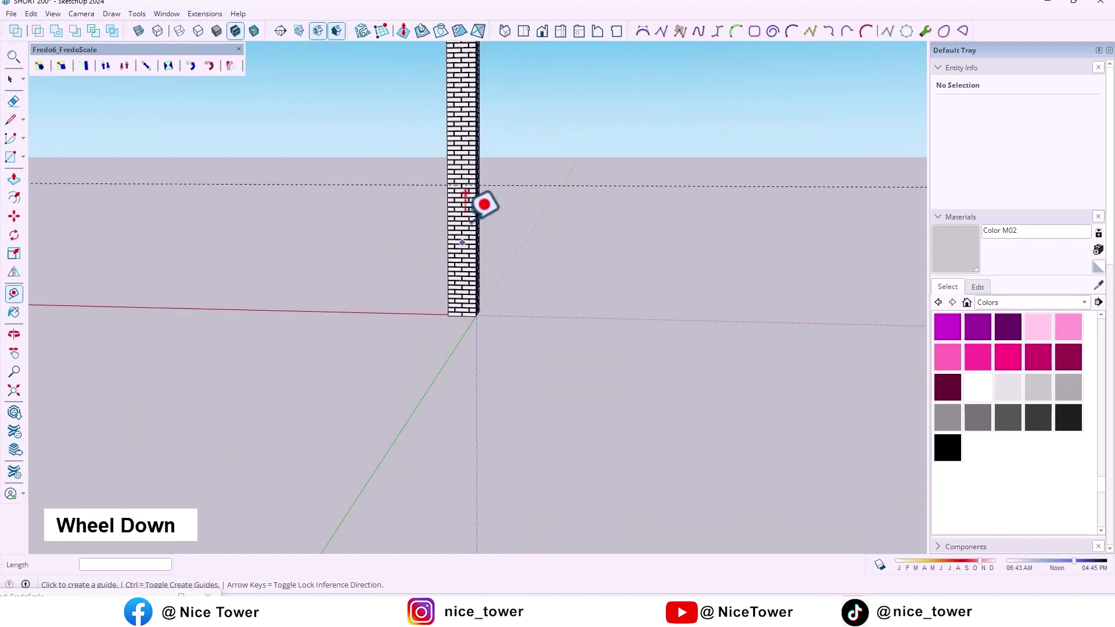
pyautogui.keyDown('shift'); pyautogui.moveTo(485, 201); pyautogui.dragTo(465, 224, button='middle'); pyautogui.keyUp('shift')
pyautogui.scroll(2, 479, 307)
pyautogui.scroll(1, 516, 147)
pyautogui.scroll(2, 510, 117)
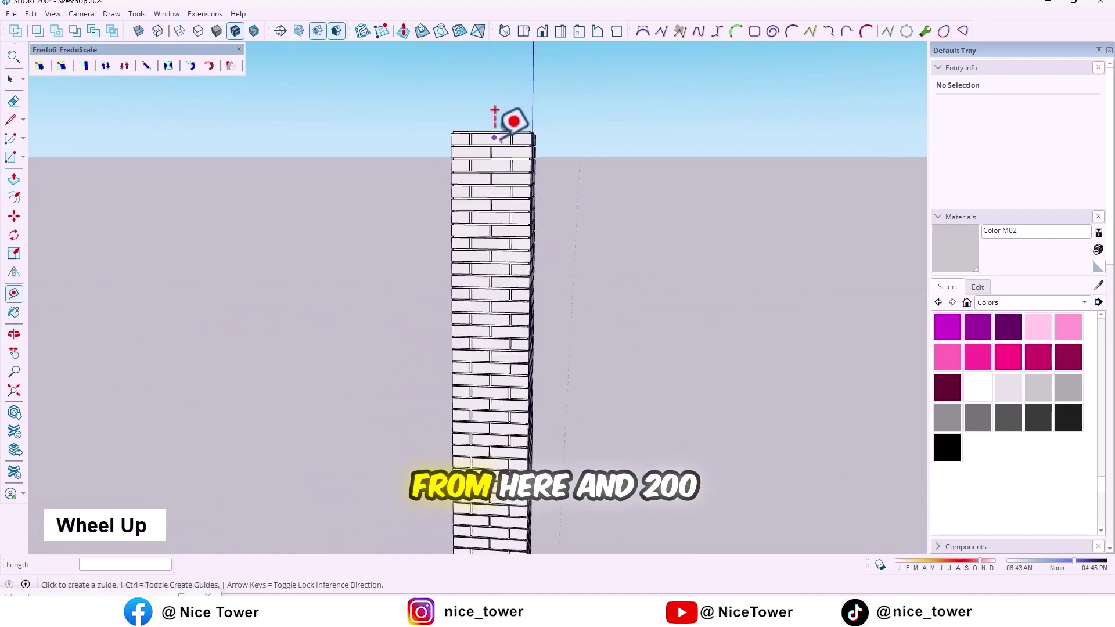
pyautogui.scroll(2, 507, 113)
pyautogui.scroll(2, 493, 105)
pyautogui.moveTo(494, 105); pyautogui.dragTo(486, 155, button='middle')
pyautogui.scroll(2, 485, 122)
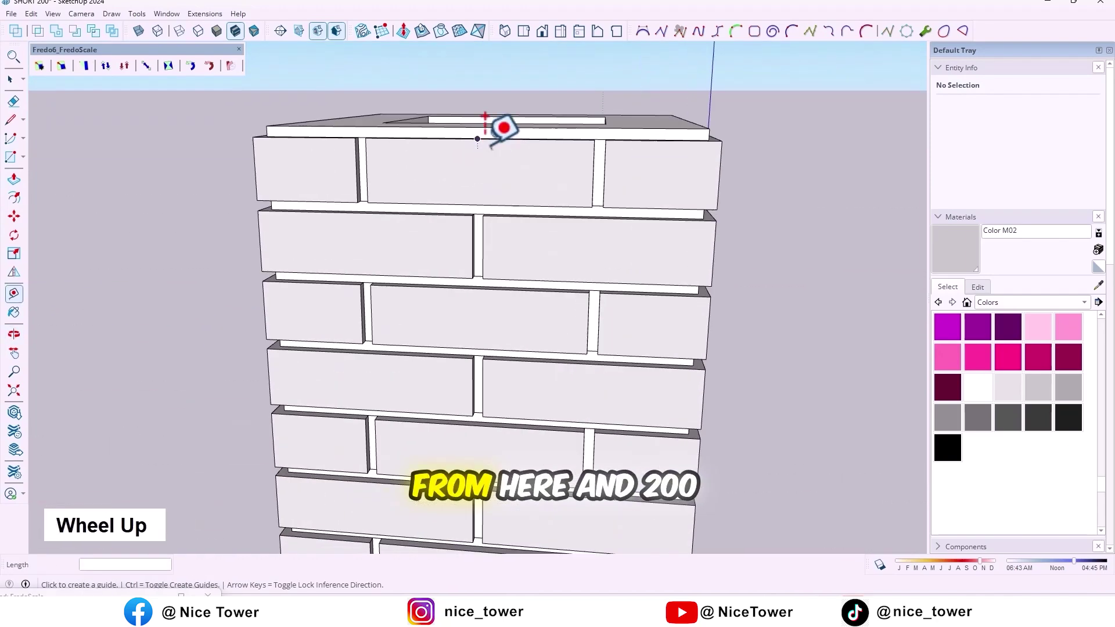
pyautogui.scroll(-2, 510, 342)
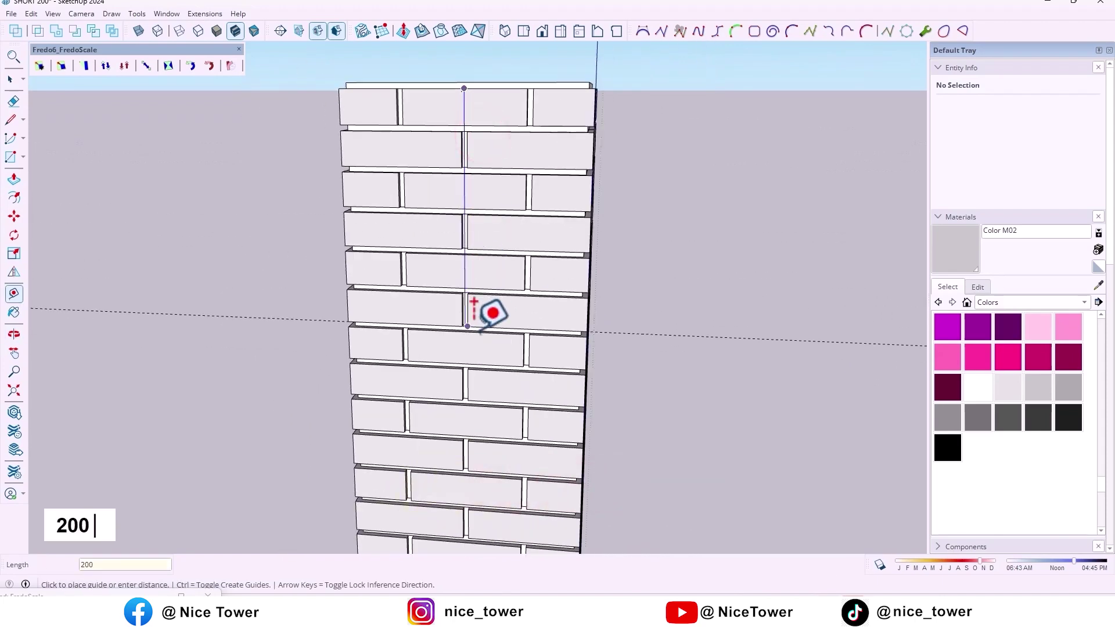
pyautogui.scroll(-2, 501, 325)
pyautogui.scroll(-2, 540, 224)
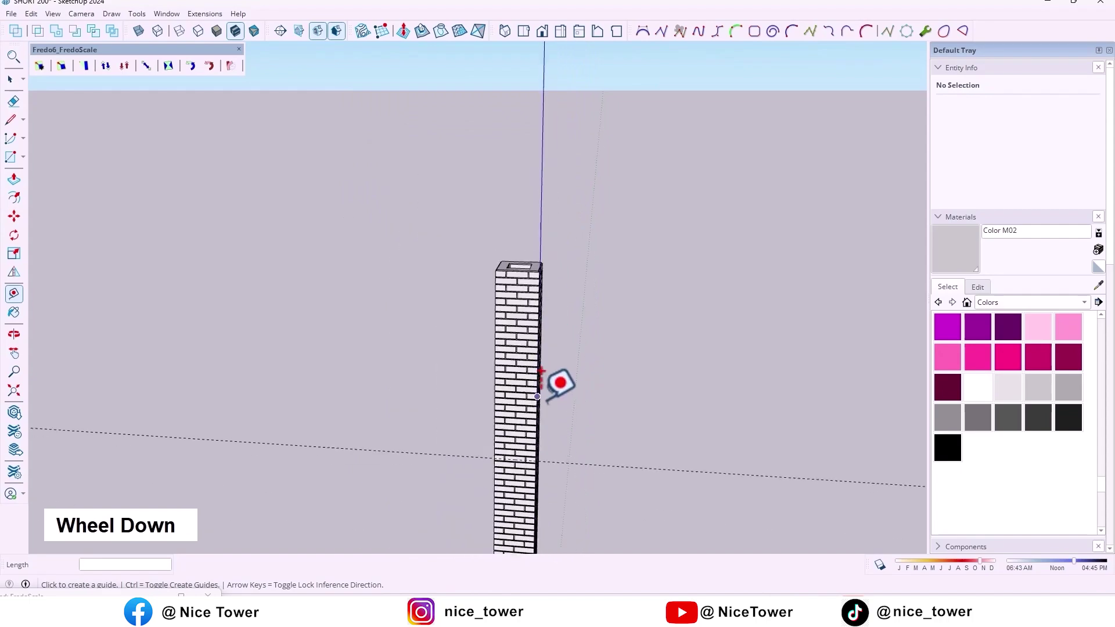
pyautogui.keyDown('shift'); pyautogui.moveTo(560, 384); pyautogui.dragTo(562, 358, button='middle'); pyautogui.keyUp('shift')
pyautogui.scroll(2, 562, 357)
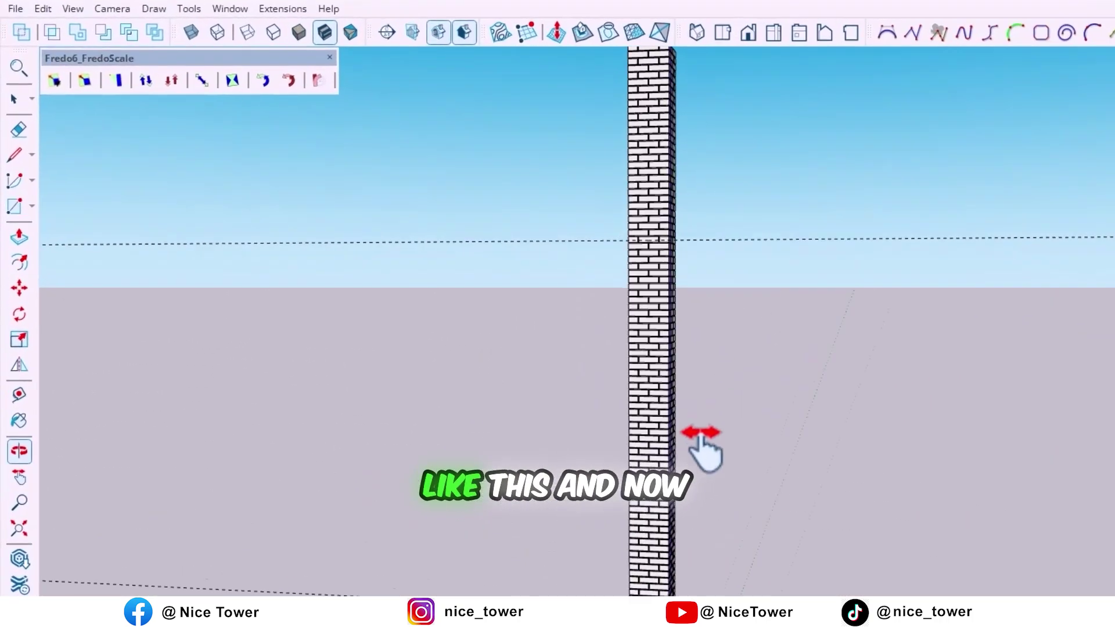
# - Start FredoScale free Radial Bending and select the brick pillar
pyautogui.press('space')
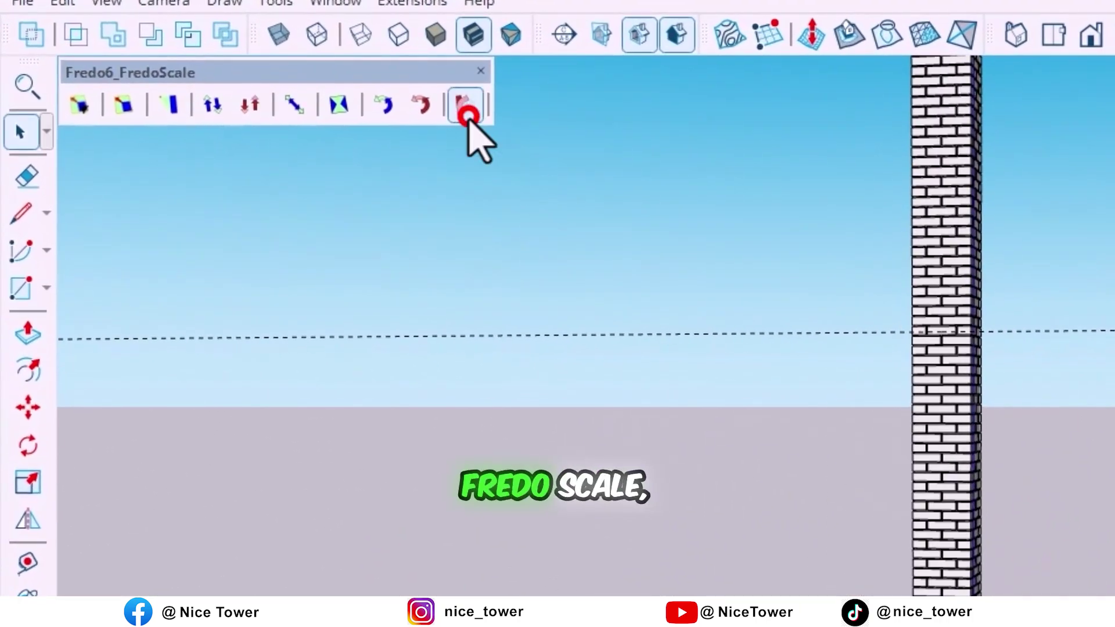
pyautogui.click(467, 112)
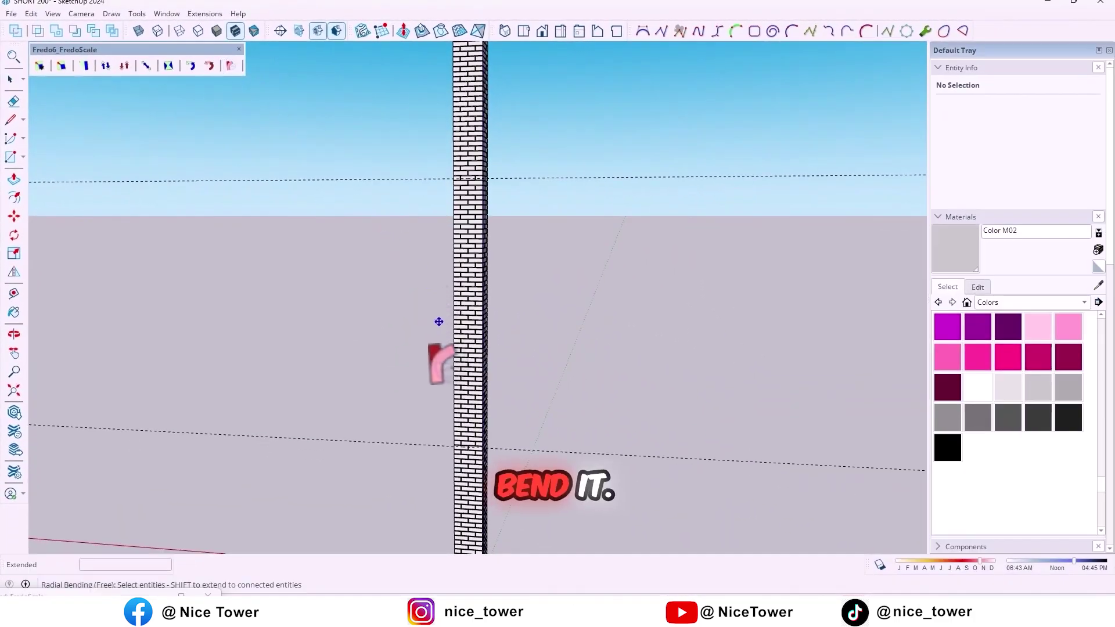
pyautogui.click(477, 436)
pyautogui.click(489, 445)
pyautogui.scroll(2, 491, 457)
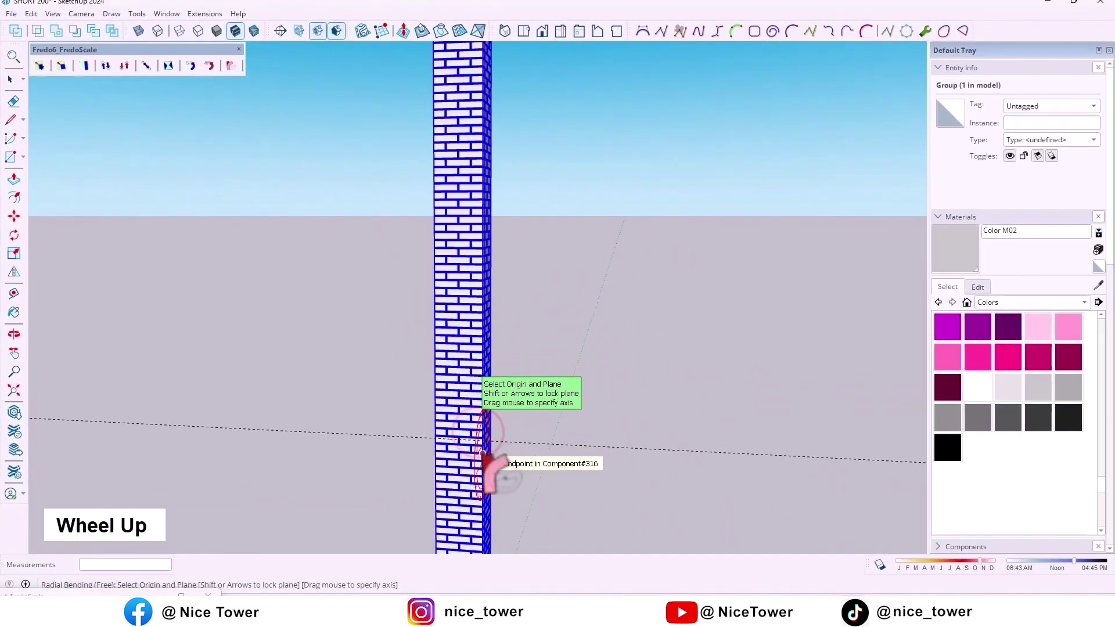
# - Lock the bend plane, place the origin at the guide-edge crossing, and bring up slicing parameters
pyautogui.keyDown('shift'); pyautogui.moveTo(490, 463); pyautogui.dragTo(459, 428, button='middle'); pyautogui.keyUp('shift')
pyautogui.press('Left')
pyautogui.scroll(2, 462, 423)
pyautogui.scroll(2, 462, 422)
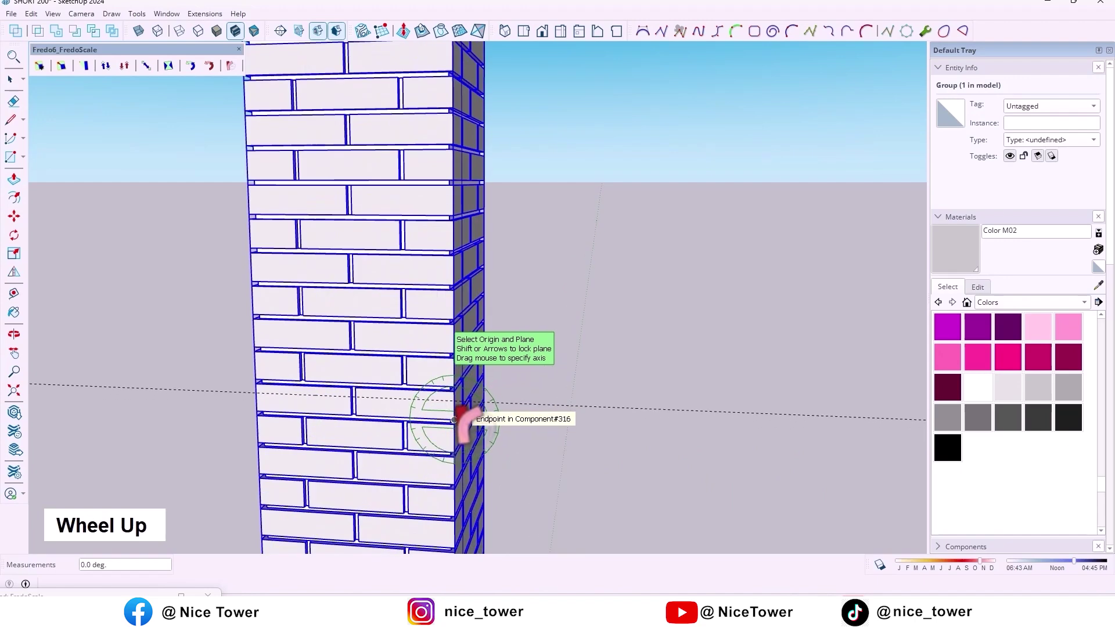
pyautogui.scroll(2, 460, 410)
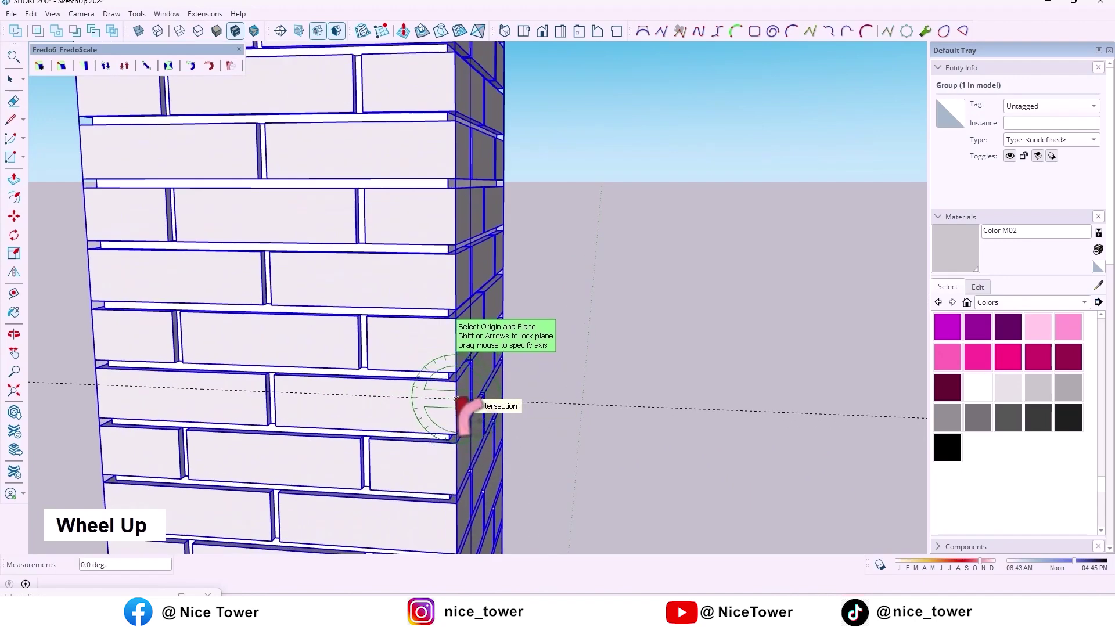
pyautogui.click(456, 402)
pyautogui.scroll(-3, 447, 300)
pyautogui.scroll(-3, 448, 299)
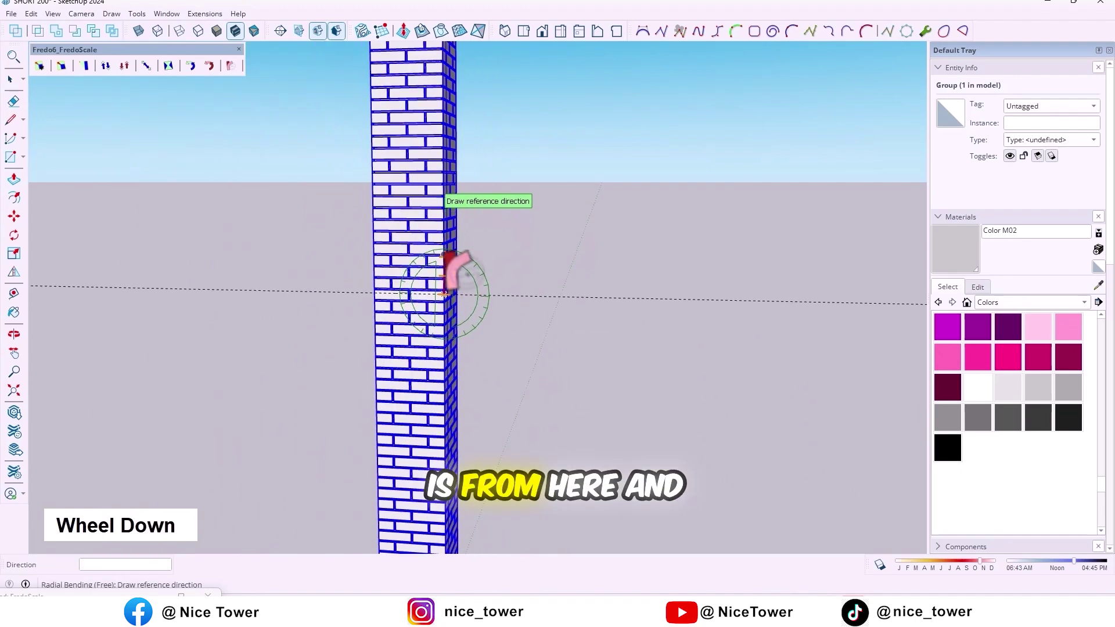
pyautogui.scroll(-2, 451, 267)
pyautogui.keyDown('shift'); pyautogui.scroll(-2, 450, 287); pyautogui.keyUp('shift')
pyautogui.keyDown('shift'); pyautogui.moveTo(441, 218); pyautogui.dragTo(460, 331, button='middle'); pyautogui.keyUp('shift')
pyautogui.scroll(3, 460, 212)
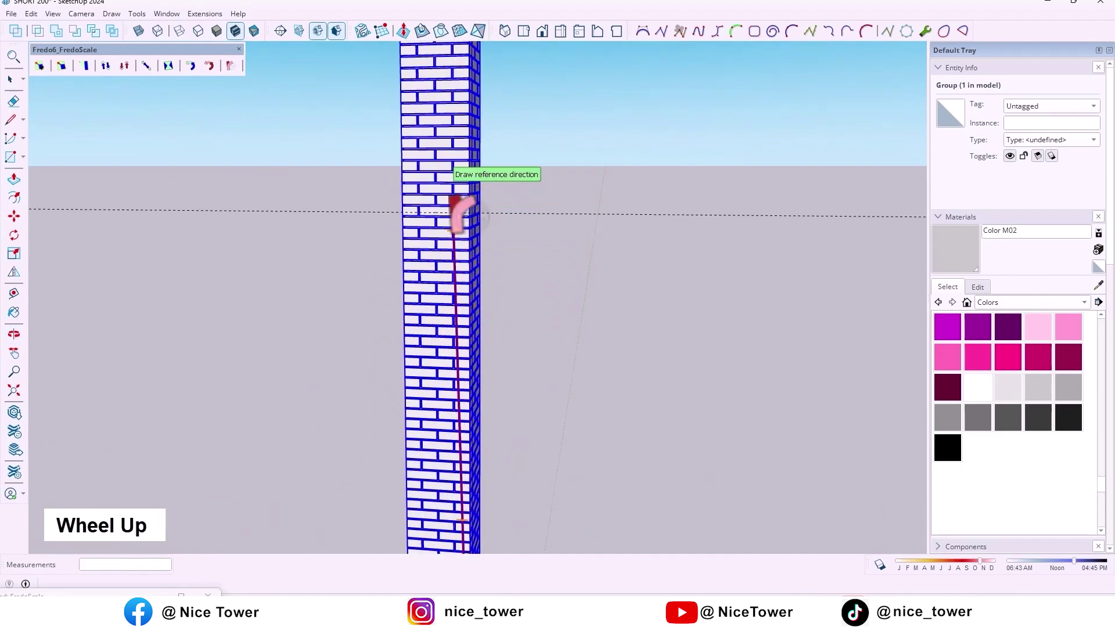
pyautogui.scroll(3, 506, 236)
pyautogui.scroll(3, 482, 217)
pyautogui.scroll(-1, 478, 218)
pyautogui.press('Tab')
pyautogui.press('Tab')
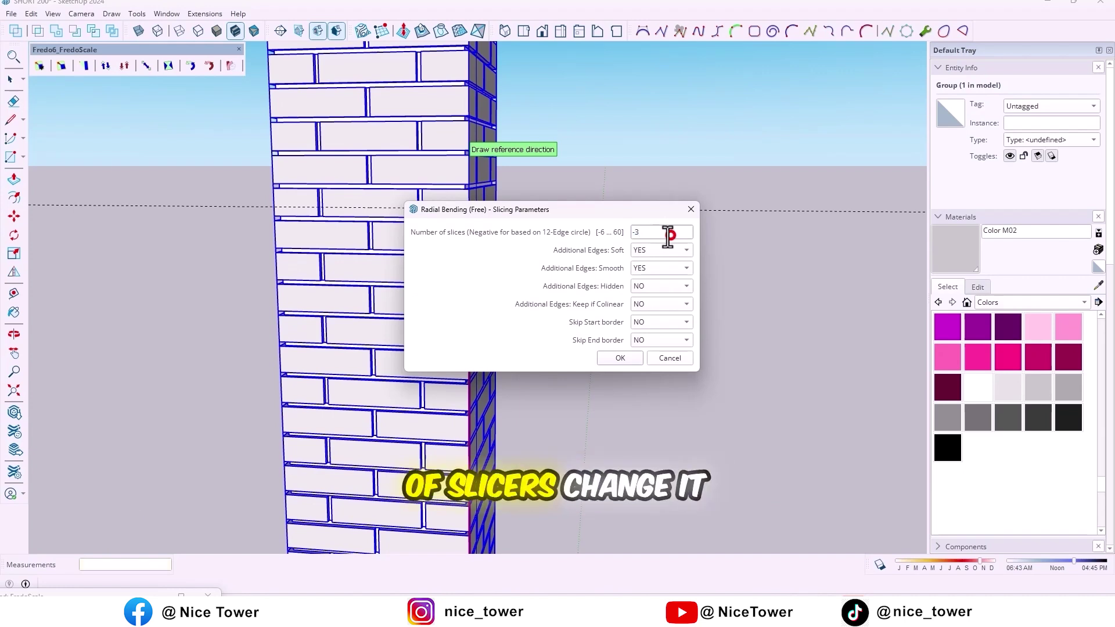
pyautogui.write('60')
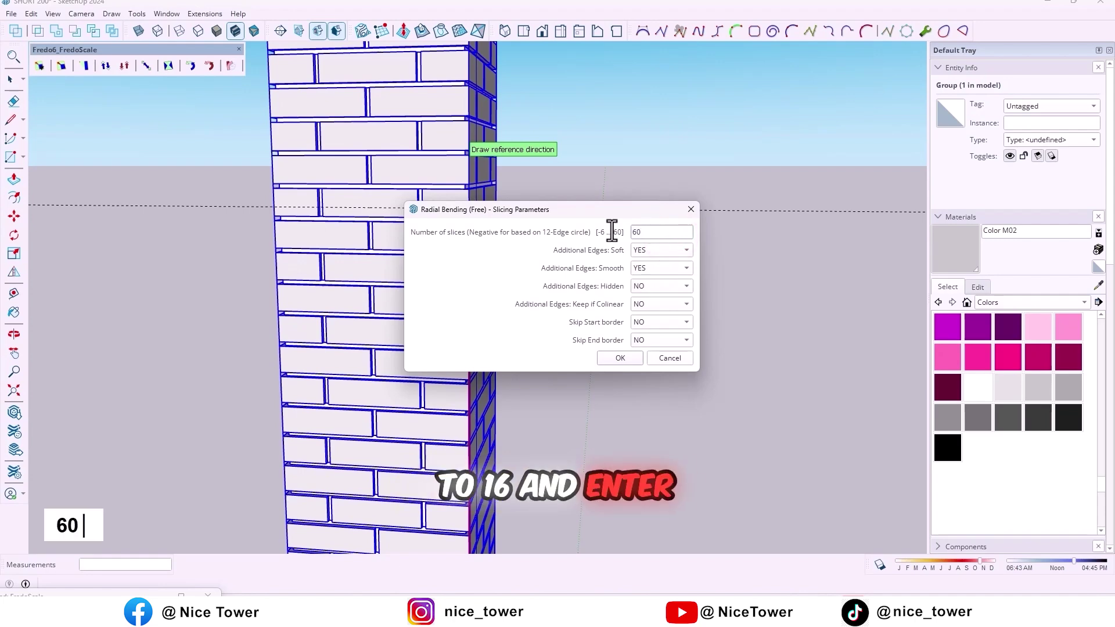
# - Set the number of slices to 60 and confirm
pyautogui.press('Return')
pyautogui.scroll(-1, 593, 240)
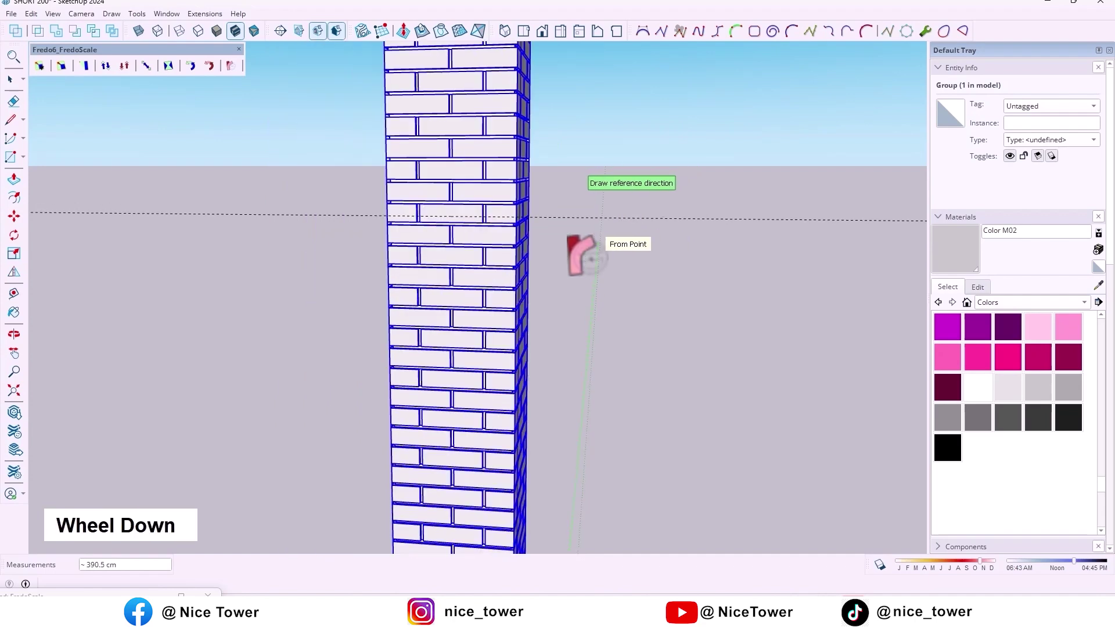
pyautogui.scroll(1, 525, 229)
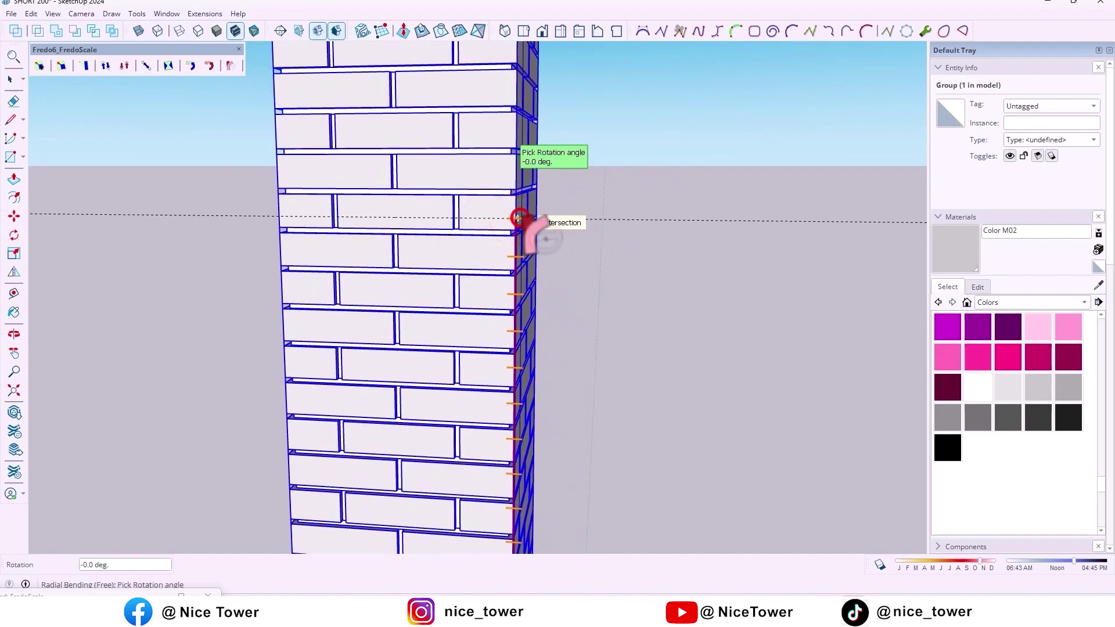
pyautogui.scroll(-2, 584, 256)
pyautogui.scroll(-2, 642, 267)
pyautogui.scroll(-1, 668, 441)
pyautogui.scroll(-1, 640, 527)
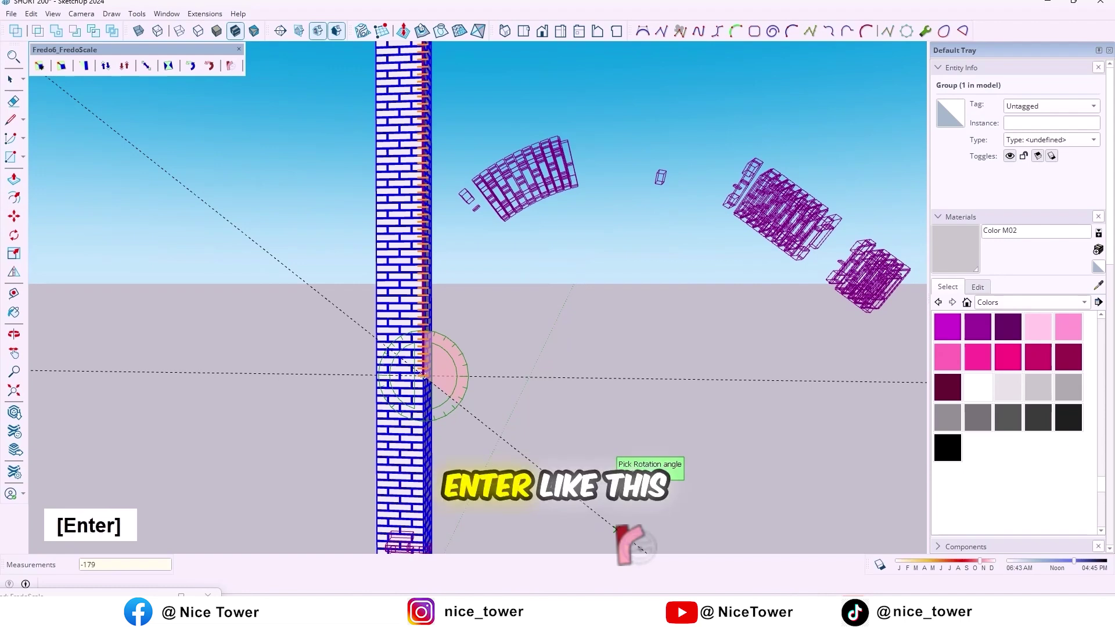
pyautogui.scroll(-5, 592, 294)
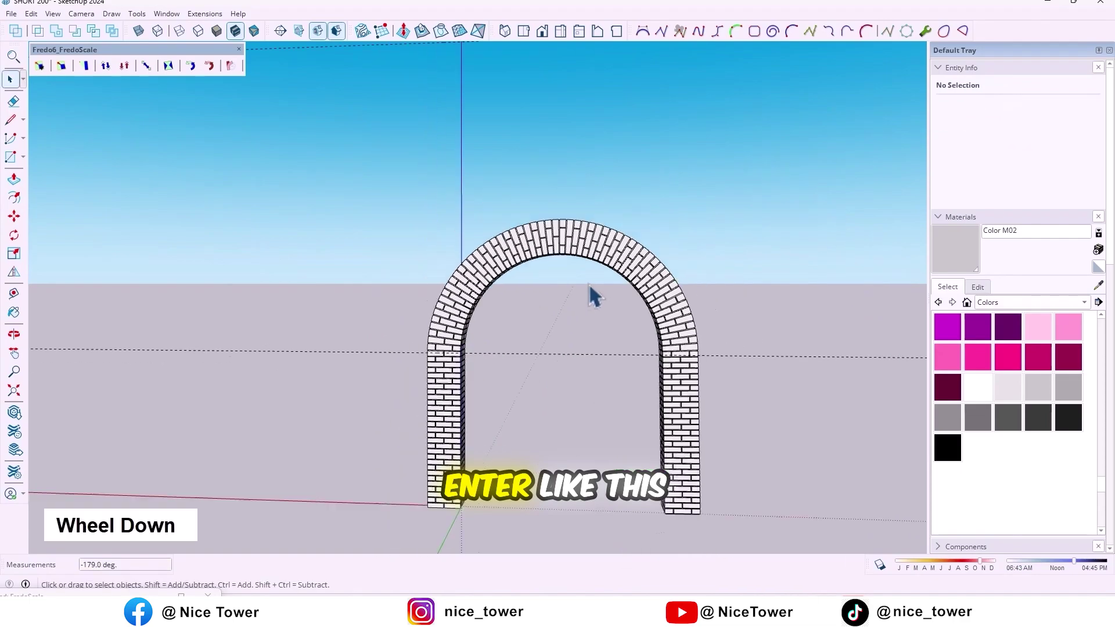
pyautogui.scroll(-2, 598, 323)
# - Select the two dashed guidelines and delete them
pyautogui.press('space')
pyautogui.scroll(3, 730, 470)
pyautogui.scroll(2, 729, 456)
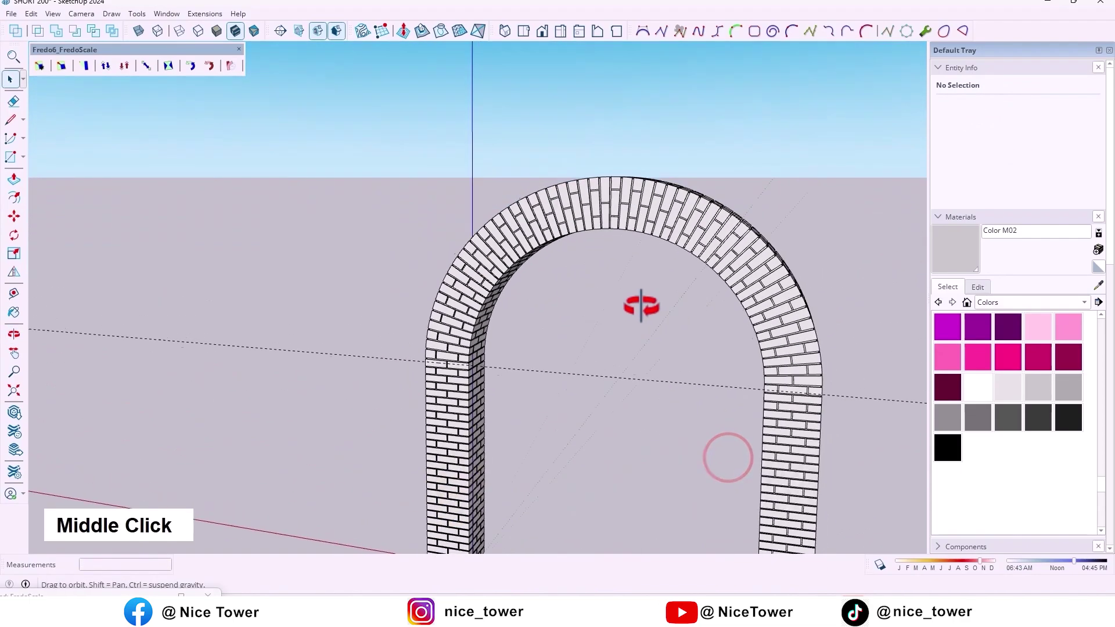
pyautogui.moveTo(642, 304)
pyautogui.mouseDown(button='middle')
pyautogui.moveTo(839, 392)
pyautogui.moveTo(656, 309)
pyautogui.moveTo(511, 340)
pyautogui.moveTo(293, 281)
pyautogui.moveTo(199, 284)
pyautogui.moveTo(428, 299)
pyautogui.moveTo(622, 415)
pyautogui.mouseUp(button='middle')
pyautogui.scroll(-1, 655, 309)
pyautogui.scroll(2, 525, 331)
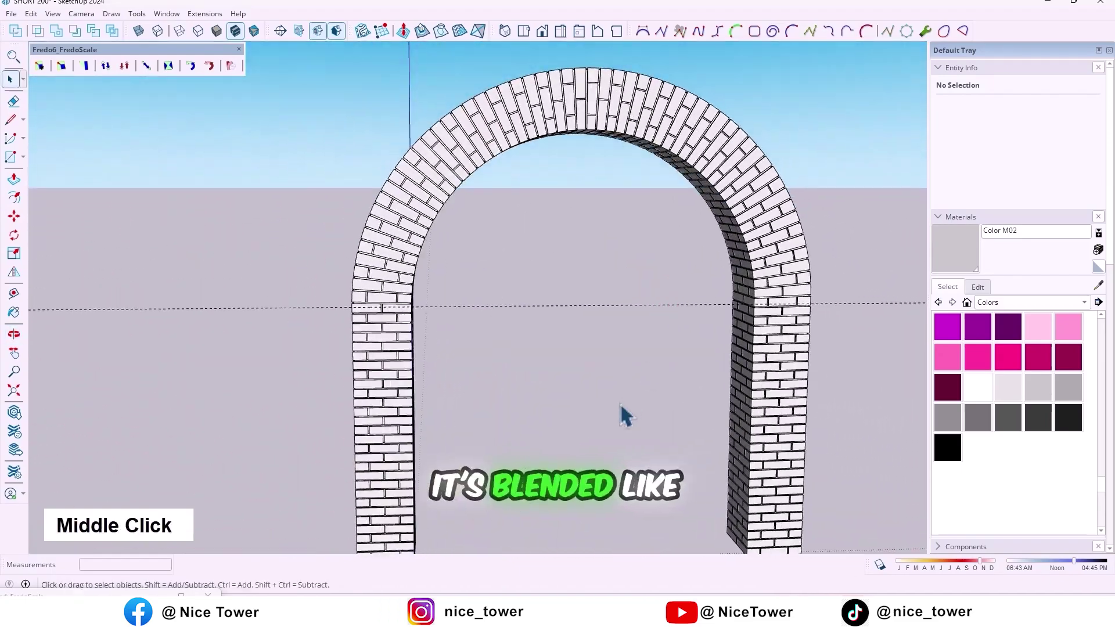
pyautogui.scroll(-2, 590, 371)
pyautogui.moveTo(589, 372)
pyautogui.keyDown('shift'); pyautogui.mouseDown(button='middle')
pyautogui.moveTo(446, 301)
pyautogui.moveTo(369, 299)
pyautogui.moveTo(964, 299)
pyautogui.moveTo(737, 301)
pyautogui.moveTo(541, 323)
pyautogui.mouseUp(button='middle'); pyautogui.keyUp('shift')
pyautogui.scroll(-2, 797, 406)
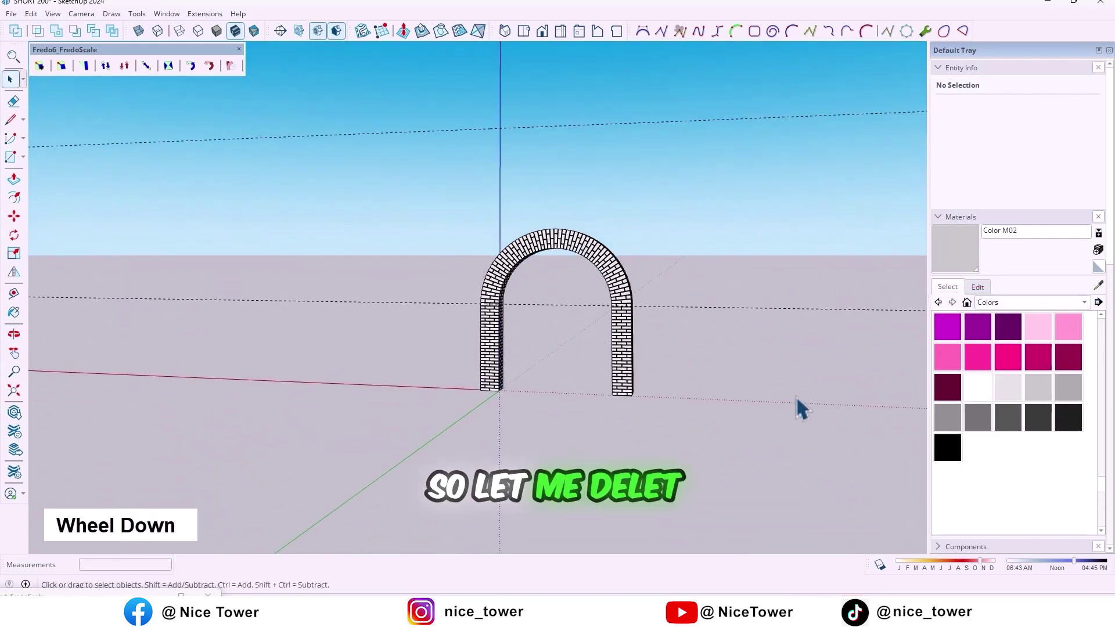
pyautogui.click(795, 389)
pyautogui.keyDown('shift'); pyautogui.moveTo(723, 217); pyautogui.dragTo(712, 250, button='middle'); pyautogui.keyUp('shift')
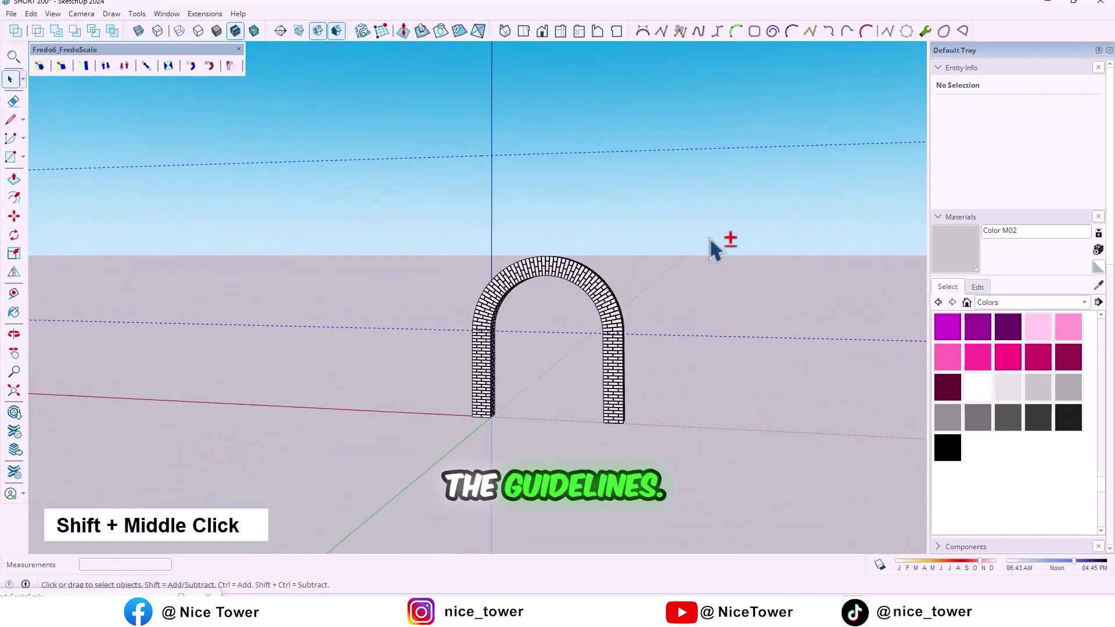
pyautogui.press('Delete')
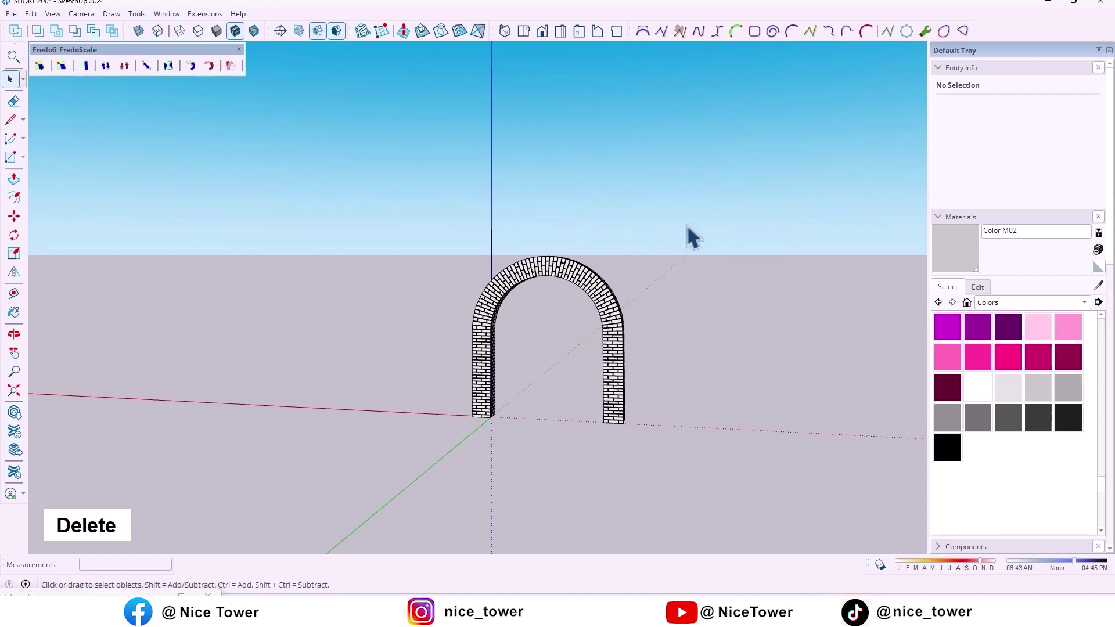
# - Orbit around the brick arch and select the arch group
pyautogui.moveTo(693, 237); pyautogui.dragTo(529, 515, button='middle')
pyautogui.scroll(3, 489, 357)
pyautogui.moveTo(489, 356)
pyautogui.mouseDown(button='middle')
pyautogui.moveTo(548, 344)
pyautogui.moveTo(588, 244)
pyautogui.moveTo(518, 183)
pyautogui.mouseUp(button='middle')
pyautogui.scroll(-2, 485, 230)
pyautogui.keyDown('shift'); pyautogui.scroll(-2, 468, 341); pyautogui.keyUp('shift')
pyautogui.scroll(-2, 516, 247)
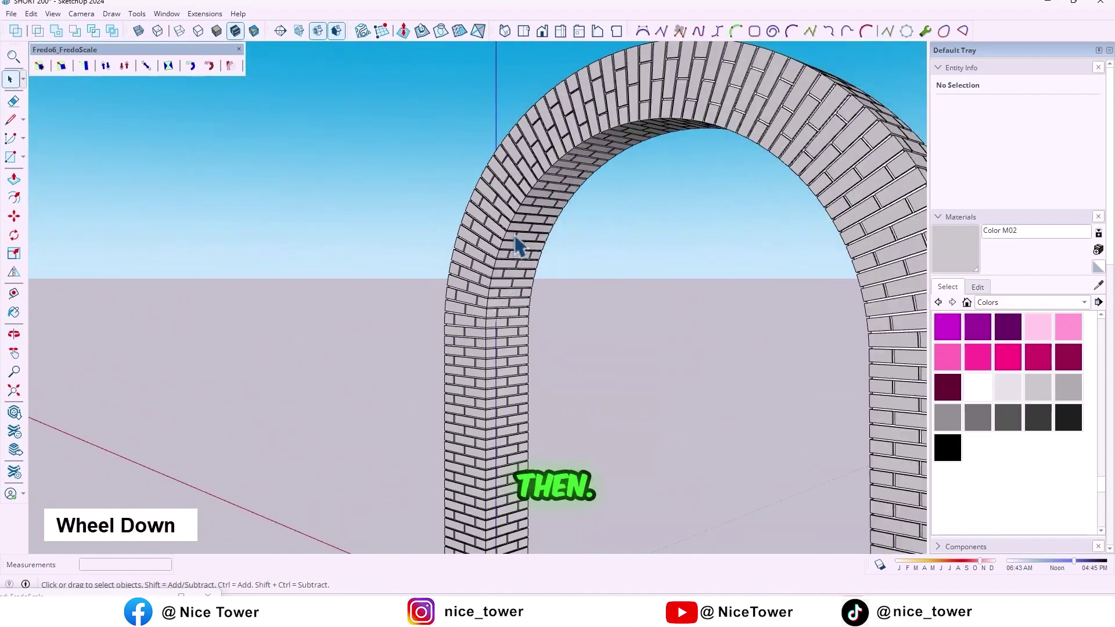
pyautogui.scroll(-2, 517, 247)
pyautogui.moveTo(517, 247)
pyautogui.mouseDown(button='middle')
pyautogui.moveTo(779, 415)
pyautogui.moveTo(872, 357)
pyautogui.moveTo(704, 374)
pyautogui.moveTo(738, 470)
pyautogui.moveTo(493, 397)
pyautogui.mouseUp(button='middle')
pyautogui.click(490, 390)
# - Move the brick arch and set it back in its spot
pyautogui.press('m')
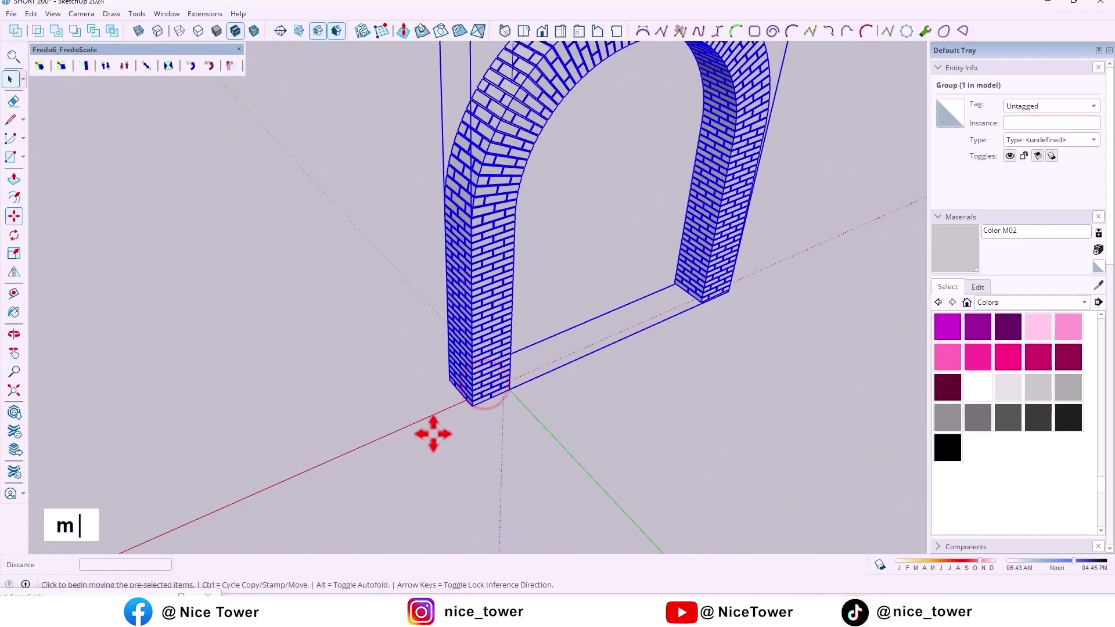
pyautogui.click(413, 430)
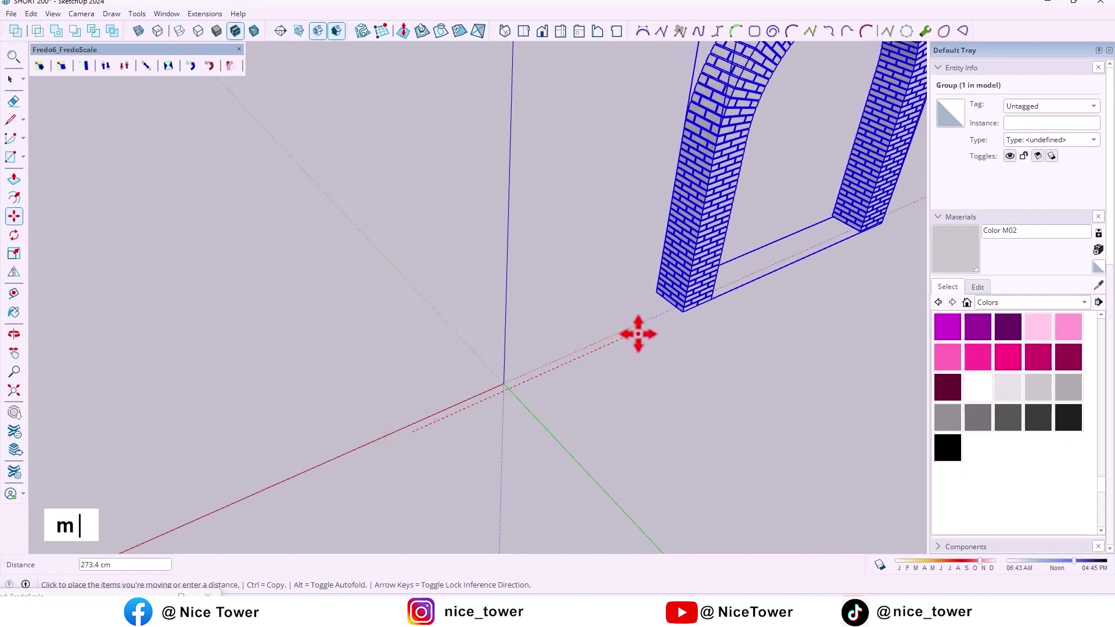
pyautogui.click(638, 334)
pyautogui.keyDown('shift'); pyautogui.moveTo(637, 334); pyautogui.dragTo(468, 399, button='middle'); pyautogui.keyUp('shift')
# - Draw a floor rectangle from the origin under the arch
pyautogui.press('r')
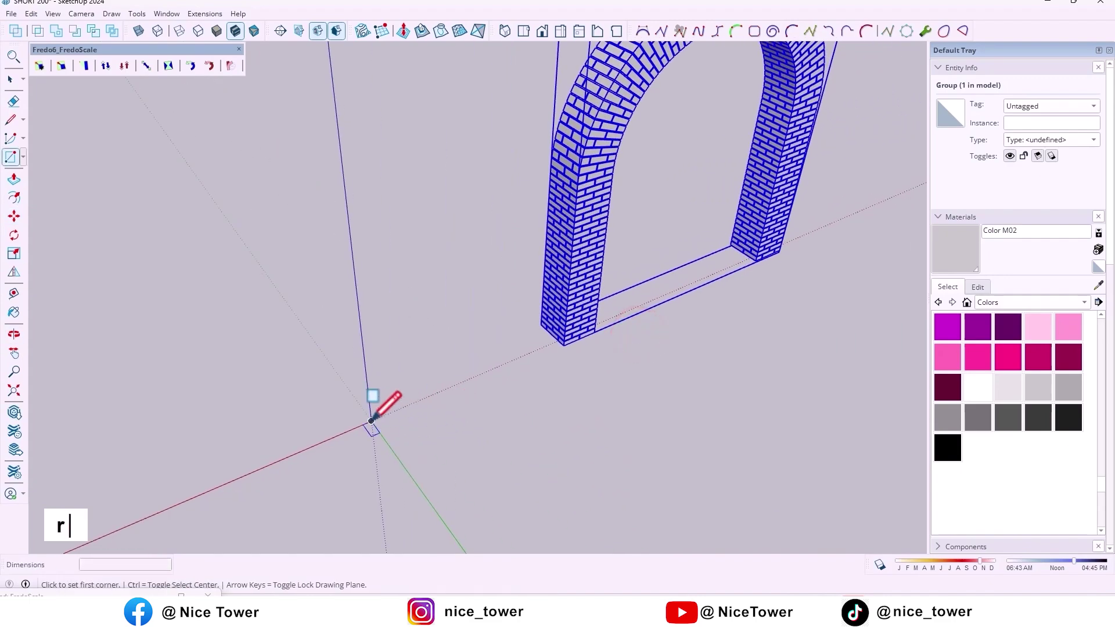
pyautogui.click(372, 420)
pyautogui.keyDown('shift'); pyautogui.moveTo(373, 420); pyautogui.dragTo(282, 406, button='middle'); pyautogui.keyUp('shift')
pyautogui.scroll(-2, 448, 250)
pyautogui.moveTo(448, 249); pyautogui.dragTo(209, 332, button='middle')
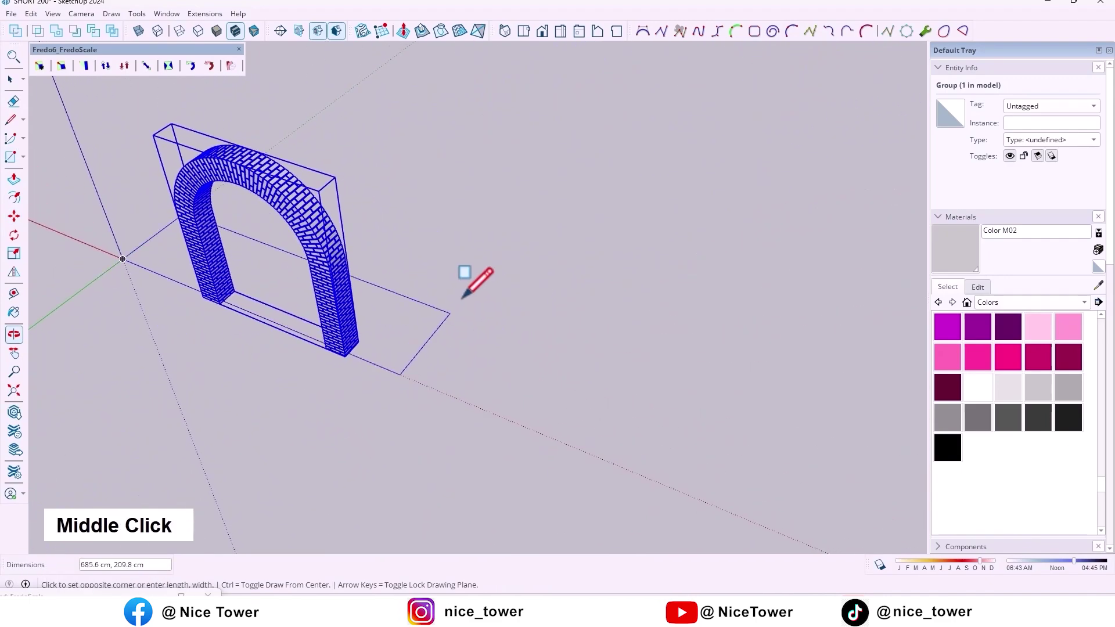
pyautogui.click(488, 310)
pyautogui.moveTo(485, 311); pyautogui.dragTo(449, 303, button='middle')
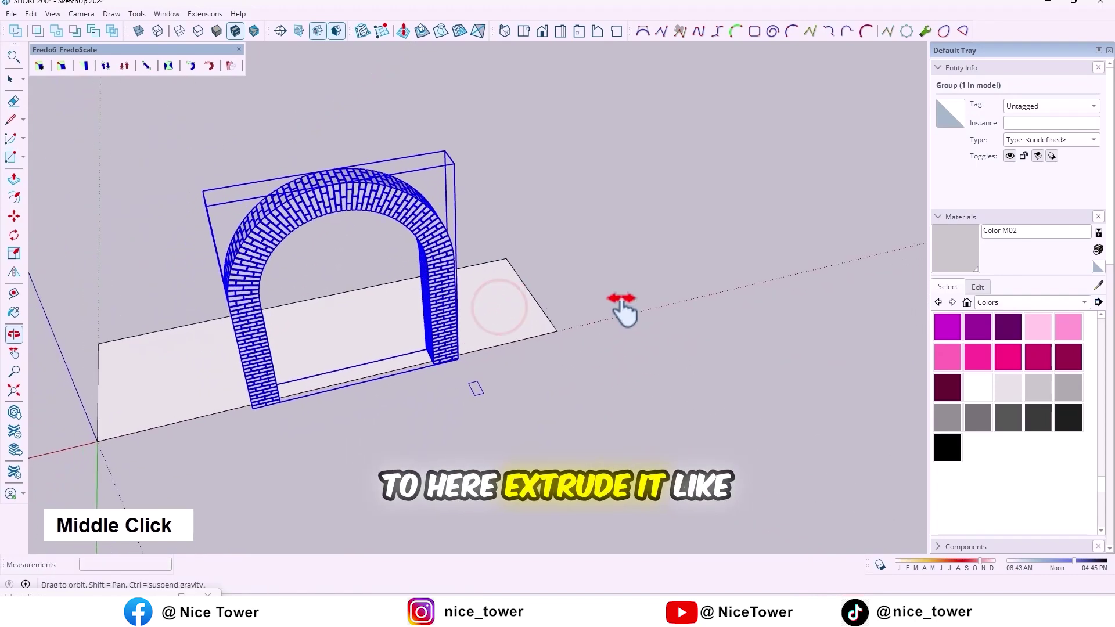
# - Push/pull the floor rectangle upward into a tall wall box
pyautogui.press('p')
pyautogui.click(461, 304)
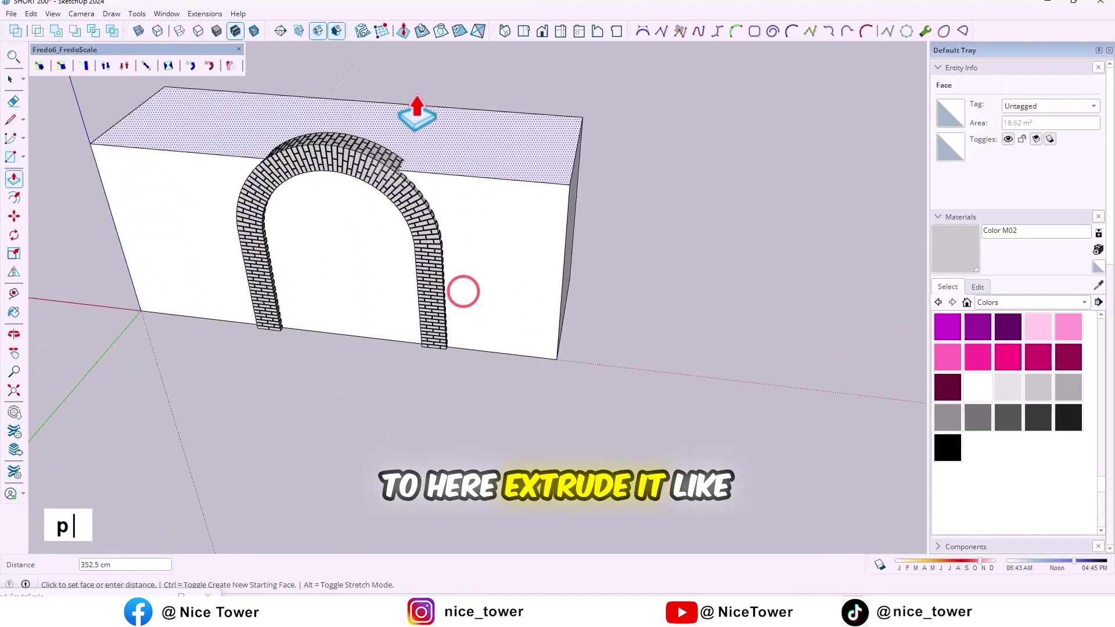
pyautogui.click(451, 75)
pyautogui.moveTo(450, 74)
pyautogui.mouseDown(button='middle')
pyautogui.moveTo(573, 373)
pyautogui.moveTo(311, 281)
pyautogui.mouseUp(button='middle')
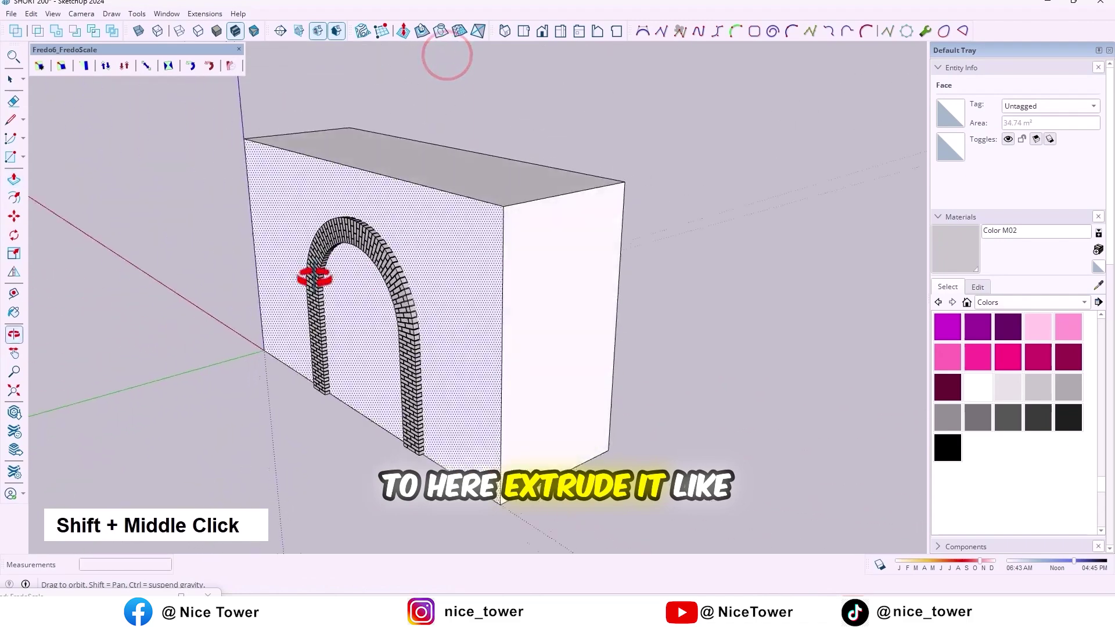
pyautogui.scroll(2, 458, 280)
pyautogui.moveTo(459, 279)
pyautogui.mouseDown(button='middle')
pyautogui.moveTo(457, 235)
pyautogui.moveTo(680, 362)
pyautogui.mouseUp(button='middle')
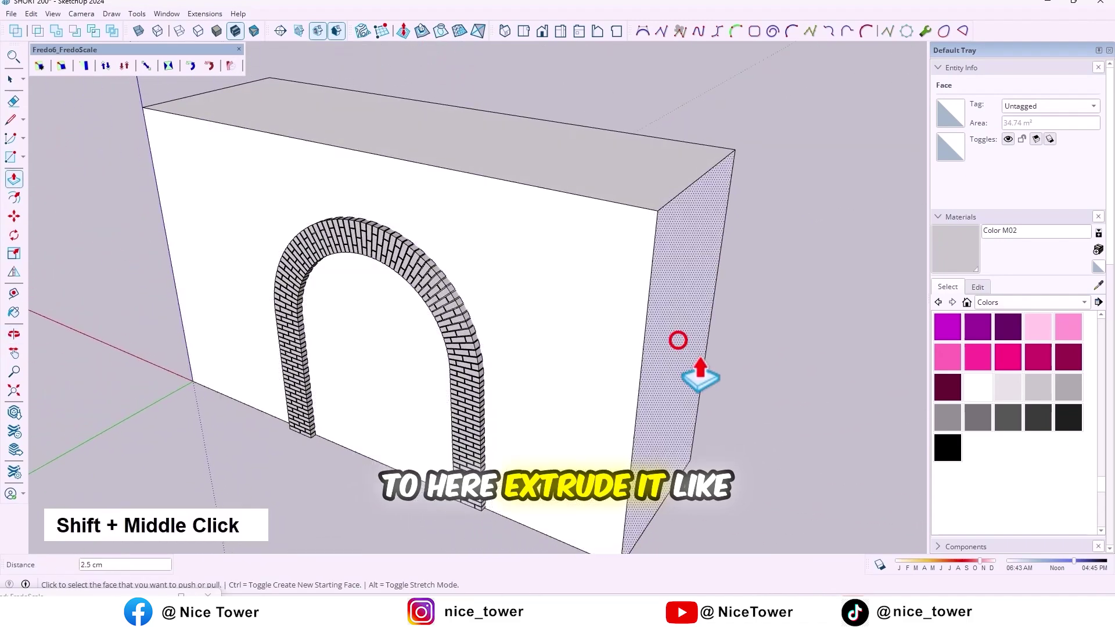
pyautogui.moveTo(698, 457)
pyautogui.mouseDown(button='middle')
pyautogui.moveTo(508, 317)
pyautogui.moveTo(734, 281)
pyautogui.moveTo(523, 208)
pyautogui.moveTo(643, 244)
pyautogui.moveTo(536, 267)
pyautogui.moveTo(468, 159)
pyautogui.moveTo(423, 241)
pyautogui.moveTo(580, 219)
pyautogui.moveTo(622, 192)
pyautogui.mouseUp(button='middle')
pyautogui.scroll(-2, 535, 316)
# - Draw a 2-point arc between the arch's inner sides, bulging up to the brick top
pyautogui.press('space')
pyautogui.scroll(5, 479, 319)
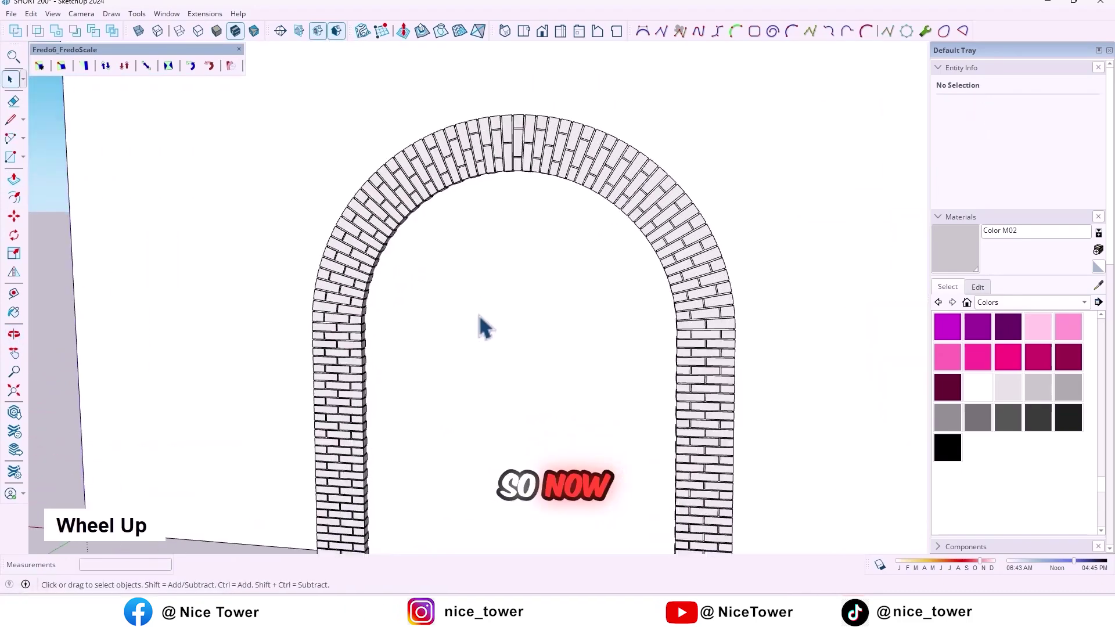
pyautogui.moveTo(484, 328)
pyautogui.keyDown('shift'); pyautogui.mouseDown(button='middle')
pyautogui.moveTo(448, 282)
pyautogui.moveTo(383, 258)
pyautogui.mouseUp(button='middle'); pyautogui.keyUp('shift')
pyautogui.scroll(3, 352, 299)
pyautogui.scroll(2, 341, 294)
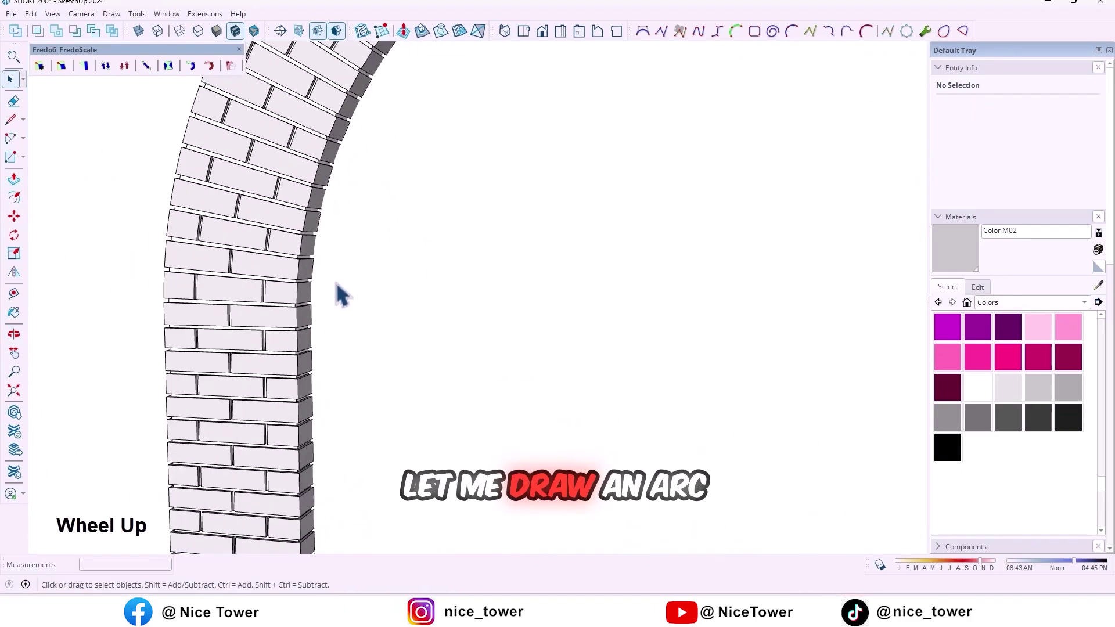
pyautogui.keyDown('shift'); pyautogui.moveTo(340, 295); pyautogui.dragTo(329, 298, button='middle'); pyautogui.keyUp('shift')
pyautogui.press('a')
pyautogui.scroll(1, 327, 291)
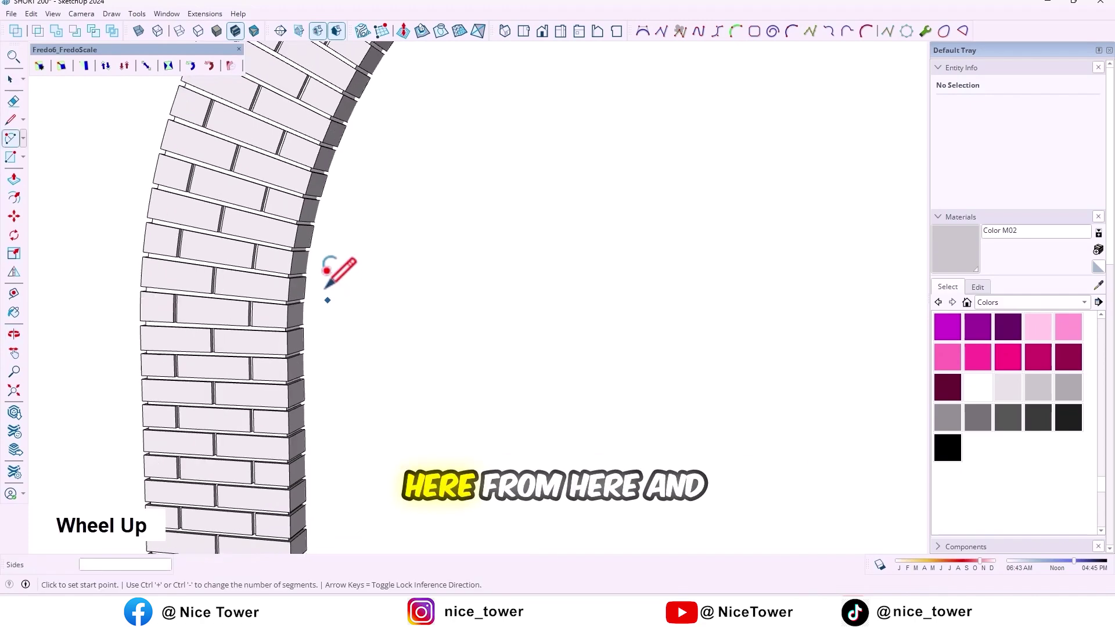
pyautogui.scroll(1, 326, 285)
pyautogui.scroll(3, 321, 287)
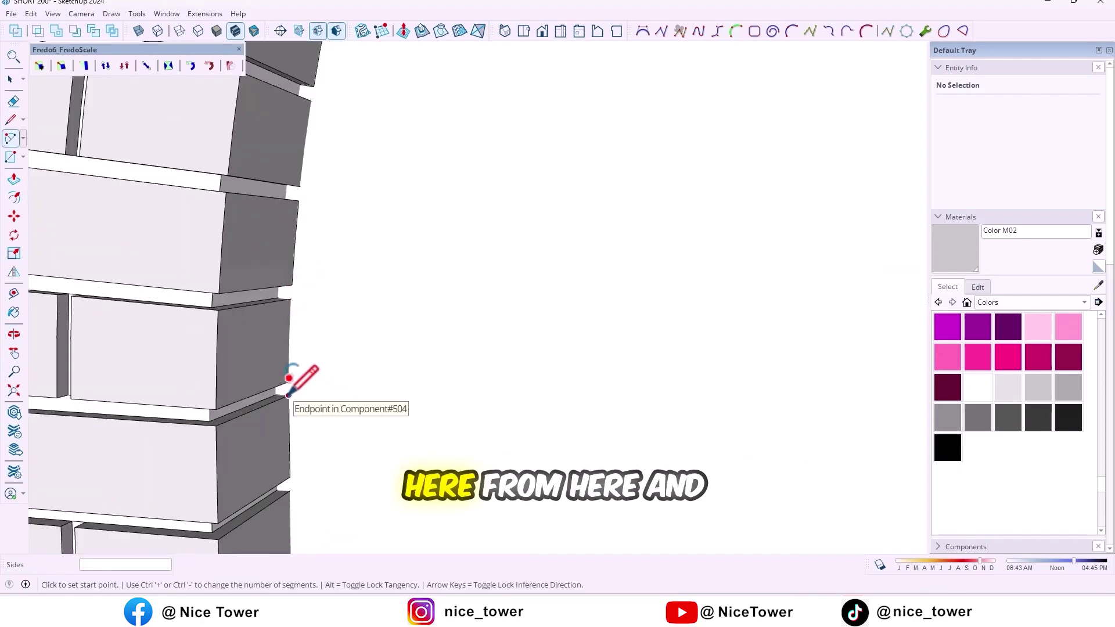
pyautogui.scroll(-3, 471, 383)
pyautogui.keyDown('shift'); pyautogui.moveTo(597, 394); pyautogui.dragTo(486, 399, button='middle'); pyautogui.keyUp('shift')
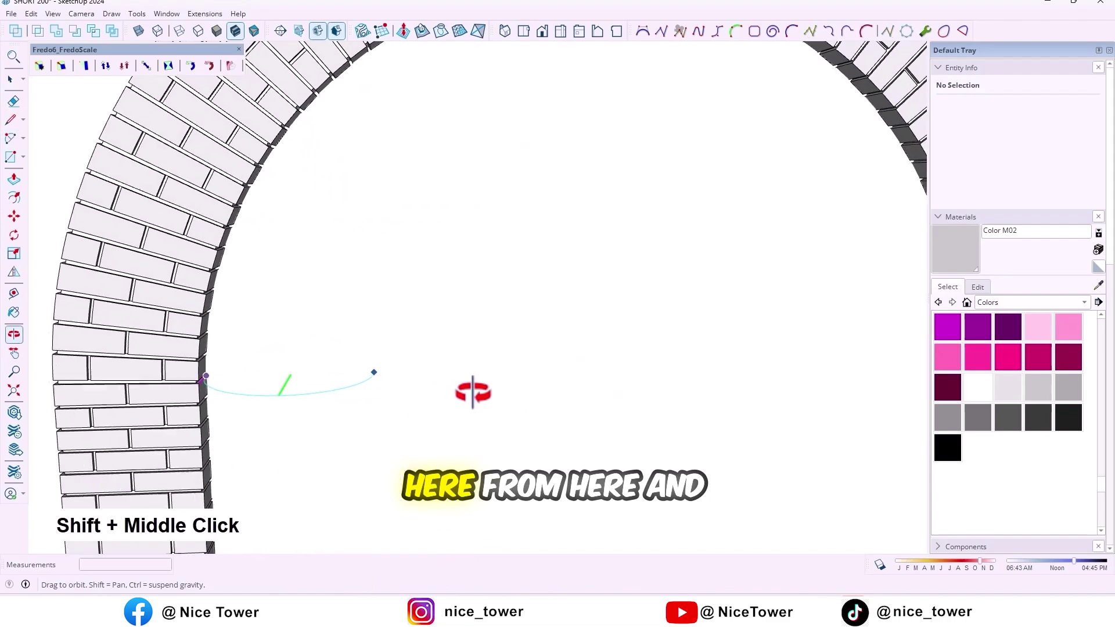
pyautogui.press('Left')
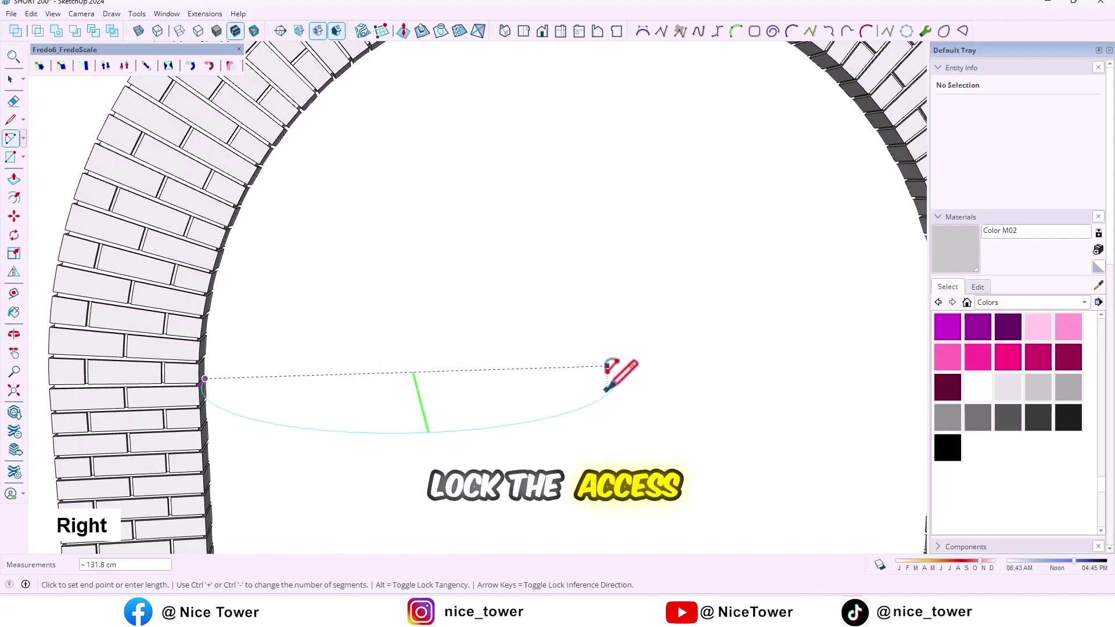
pyautogui.scroll(-2, 680, 367)
pyautogui.scroll(-2, 758, 382)
pyautogui.keyDown('shift'); pyautogui.moveTo(767, 387); pyautogui.dragTo(723, 393, button='middle'); pyautogui.keyUp('shift')
pyautogui.scroll(3, 660, 362)
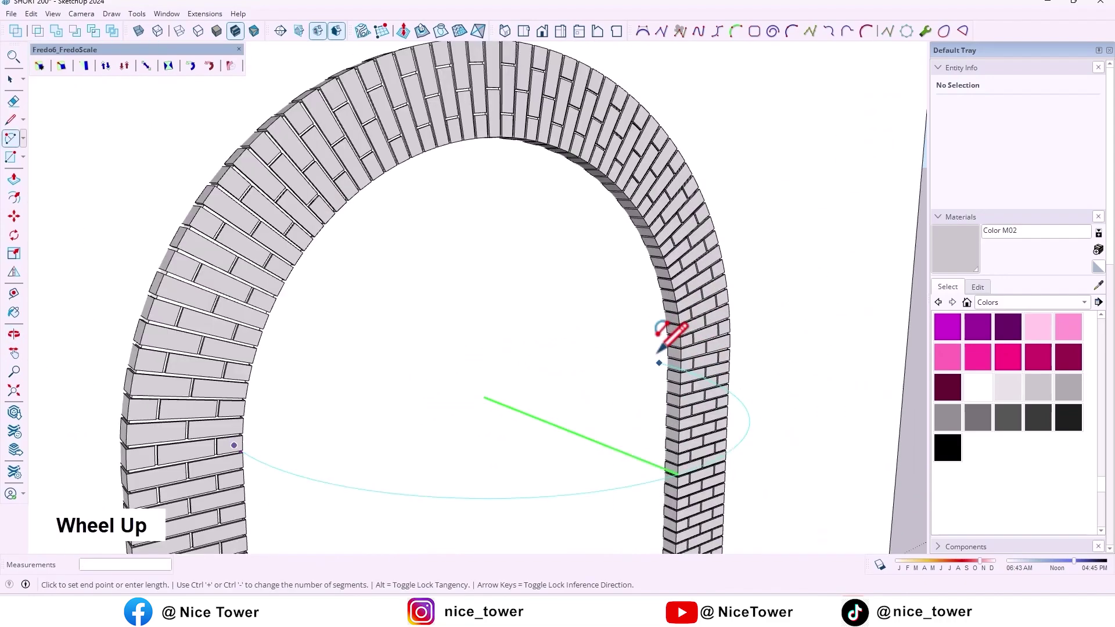
pyautogui.scroll(2, 659, 361)
pyautogui.scroll(1, 667, 353)
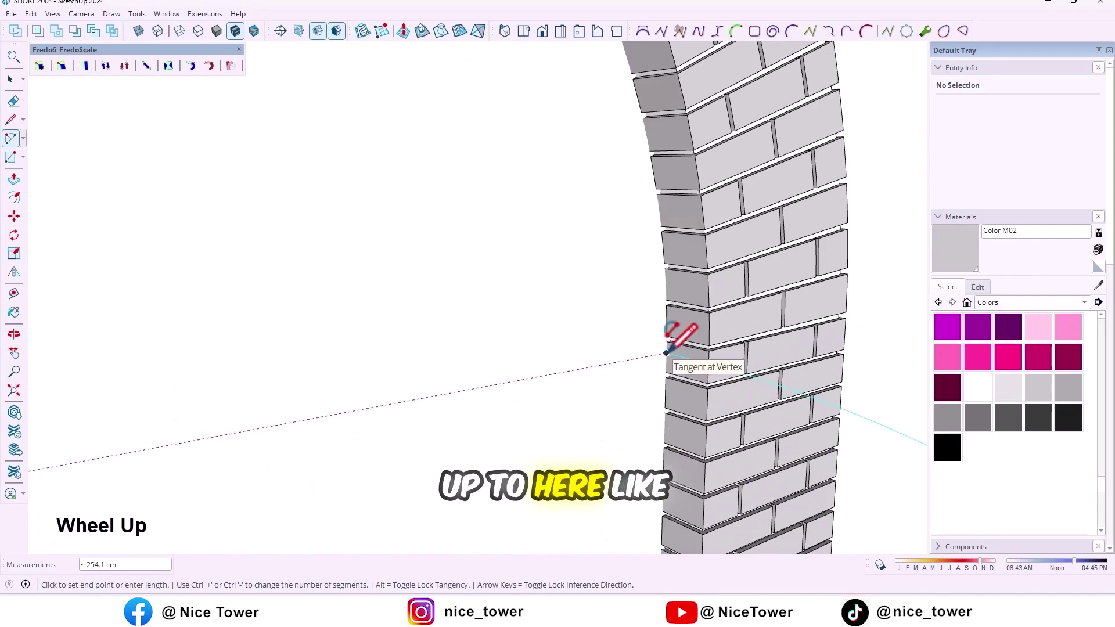
pyautogui.click(668, 352)
pyautogui.scroll(-1, 430, 137)
pyautogui.keyDown('shift'); pyautogui.moveTo(431, 137); pyautogui.dragTo(555, 262, button='middle'); pyautogui.keyUp('shift')
pyautogui.scroll(-2, 448, 194)
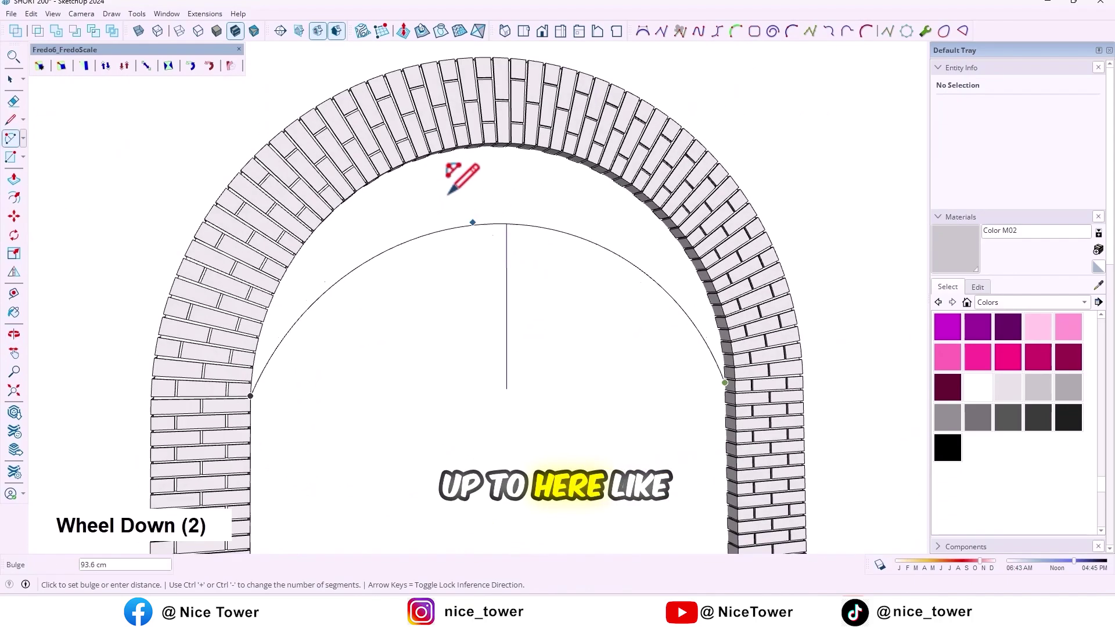
pyautogui.moveTo(447, 192)
pyautogui.mouseDown(button='middle')
pyautogui.moveTo(415, 236)
pyautogui.moveTo(472, 175)
pyautogui.mouseUp(button='middle')
pyautogui.scroll(1, 444, 154)
pyautogui.scroll(1, 432, 168)
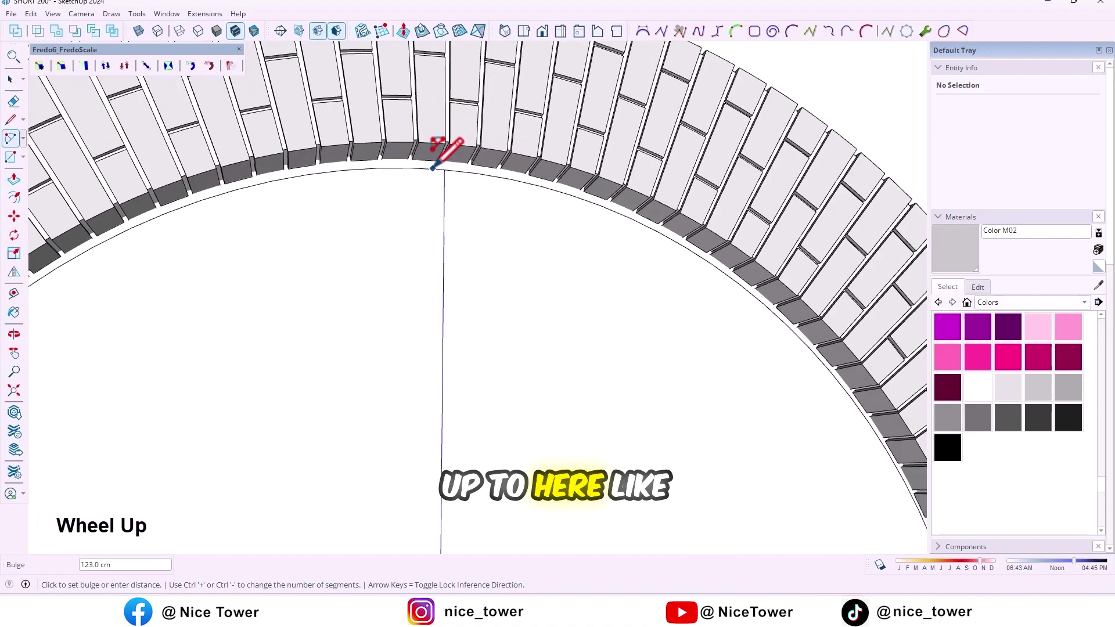
pyautogui.scroll(1, 434, 166)
pyautogui.scroll(-1, 445, 152)
pyautogui.scroll(-2, 491, 304)
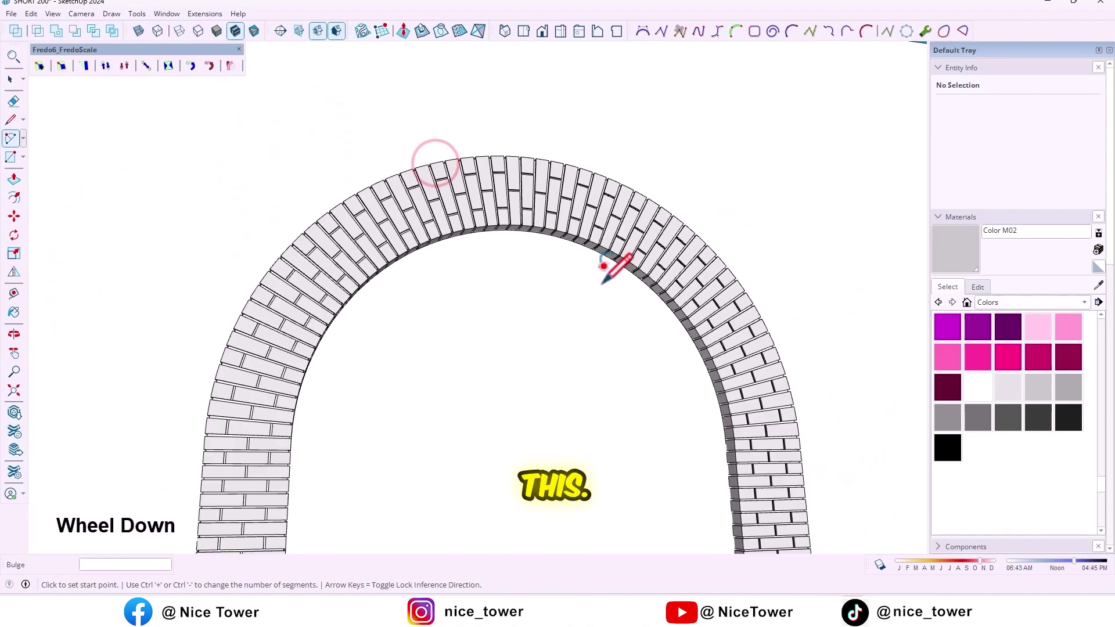
pyautogui.moveTo(610, 261)
pyautogui.mouseDown(button='middle')
pyautogui.moveTo(590, 356)
pyautogui.moveTo(600, 357)
pyautogui.moveTo(475, 353)
pyautogui.mouseUp(button='middle')
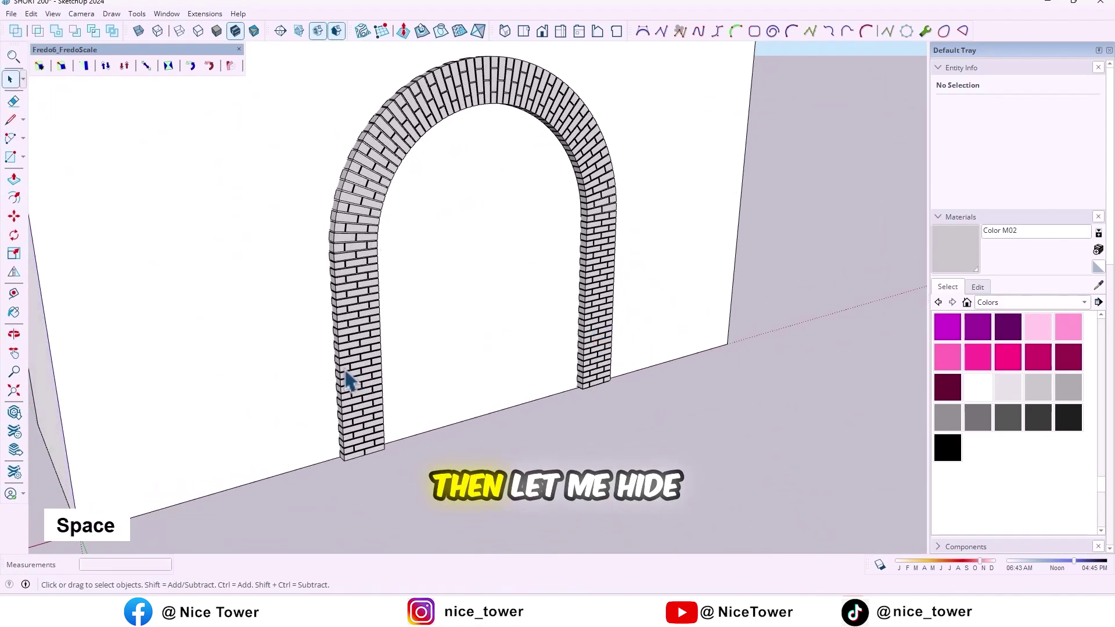
# - Select the brick arch group and hide it
pyautogui.click(367, 370)
pyautogui.press('h')
pyautogui.scroll(1, 369, 287)
pyautogui.keyDown('shift'); pyautogui.moveTo(369, 287); pyautogui.dragTo(411, 295, button='middle'); pyautogui.keyUp('shift')
# - Draw a vertical line from the arc's end down to the ground edge
pyautogui.press('l')
pyautogui.click(374, 230)
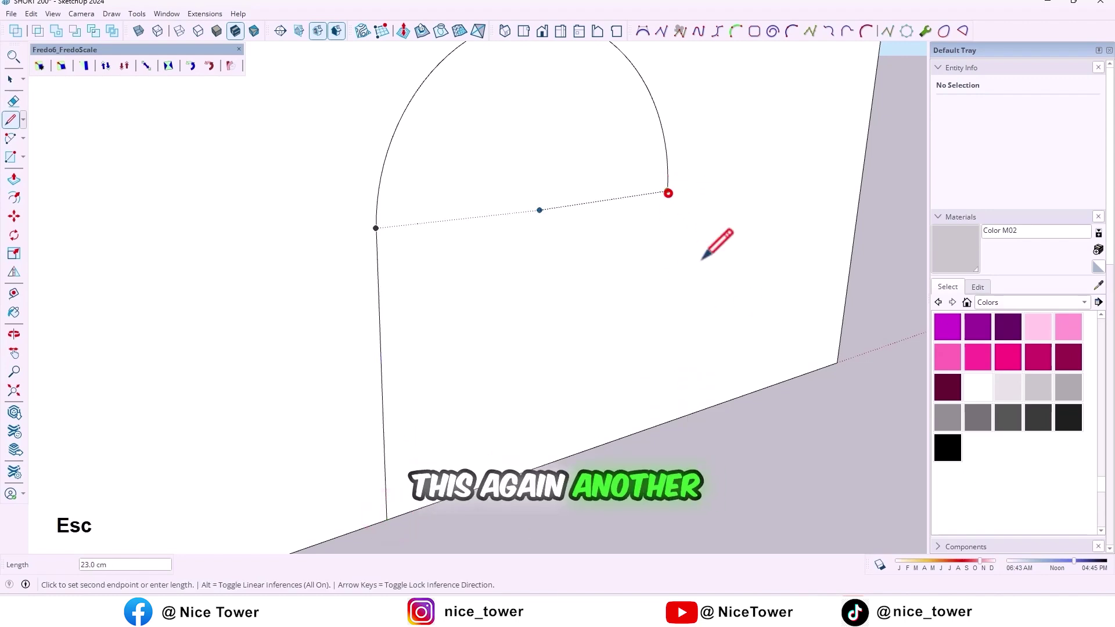
pyautogui.press('Up')
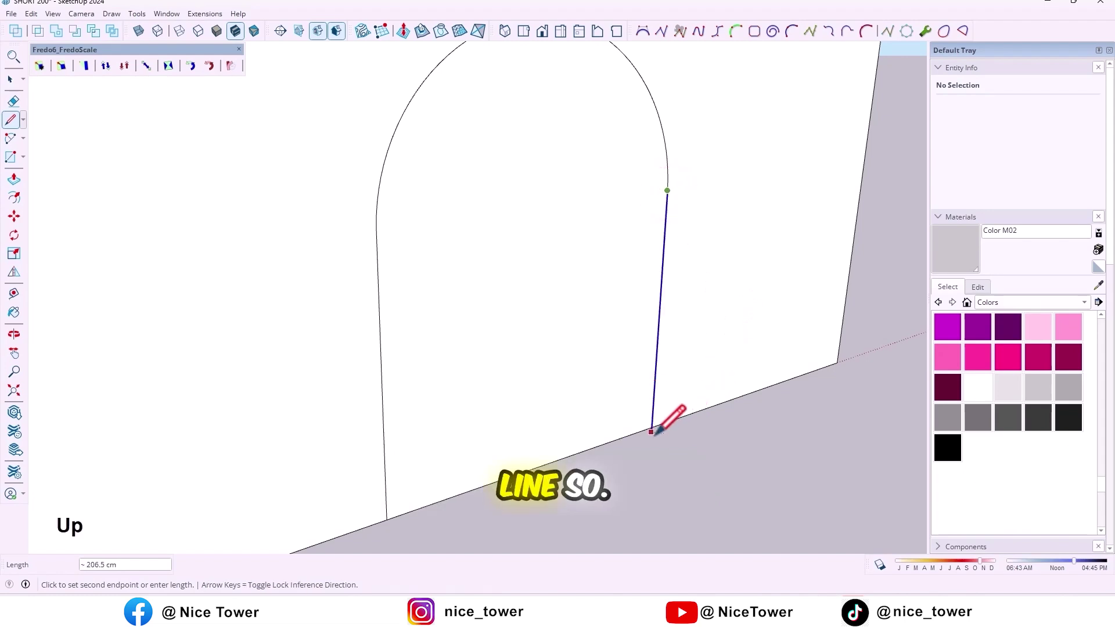
pyautogui.click(652, 431)
pyautogui.scroll(-3, 654, 427)
pyautogui.moveTo(702, 368)
pyautogui.mouseDown(button='middle')
pyautogui.moveTo(601, 392)
pyautogui.moveTo(438, 398)
pyautogui.mouseUp(button='middle')
pyautogui.press('space')
pyautogui.moveTo(648, 503); pyautogui.dragTo(622, 467, button='middle')
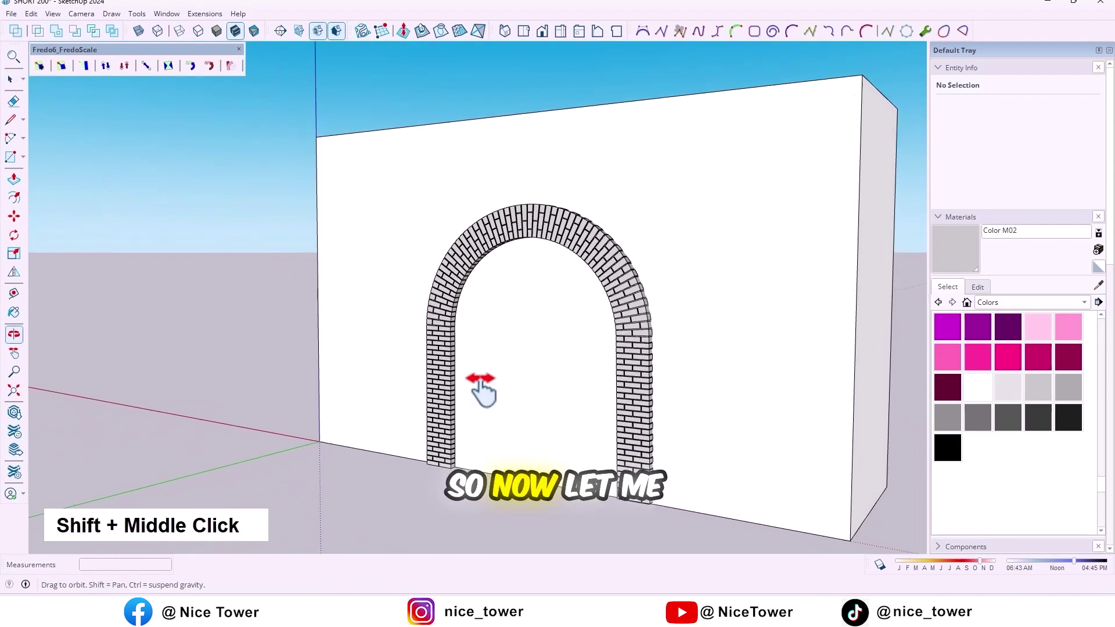
pyautogui.moveTo(480, 385)
pyautogui.keyDown('shift'); pyautogui.mouseDown(button='middle')
pyautogui.moveTo(498, 411)
pyautogui.moveTo(476, 410)
pyautogui.mouseUp(button='middle'); pyautogui.keyUp('shift')
# - Push/Pull the arched wall face back to give the white wall thickness, checking it from several angles
pyautogui.press('p')
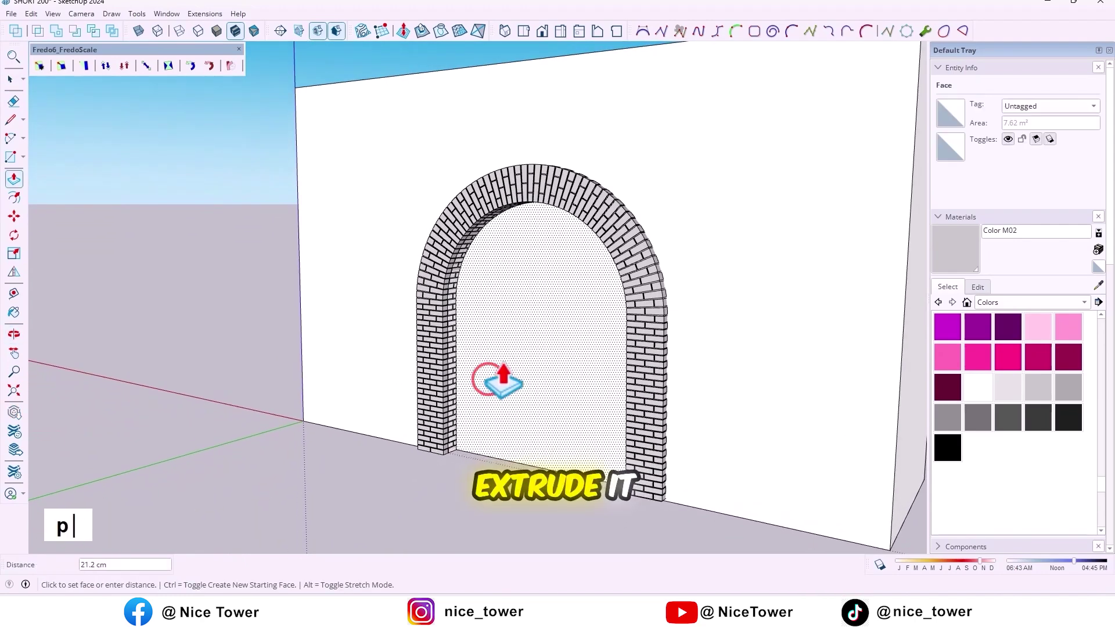
pyautogui.moveTo(523, 424); pyautogui.dragTo(416, 535, button='middle')
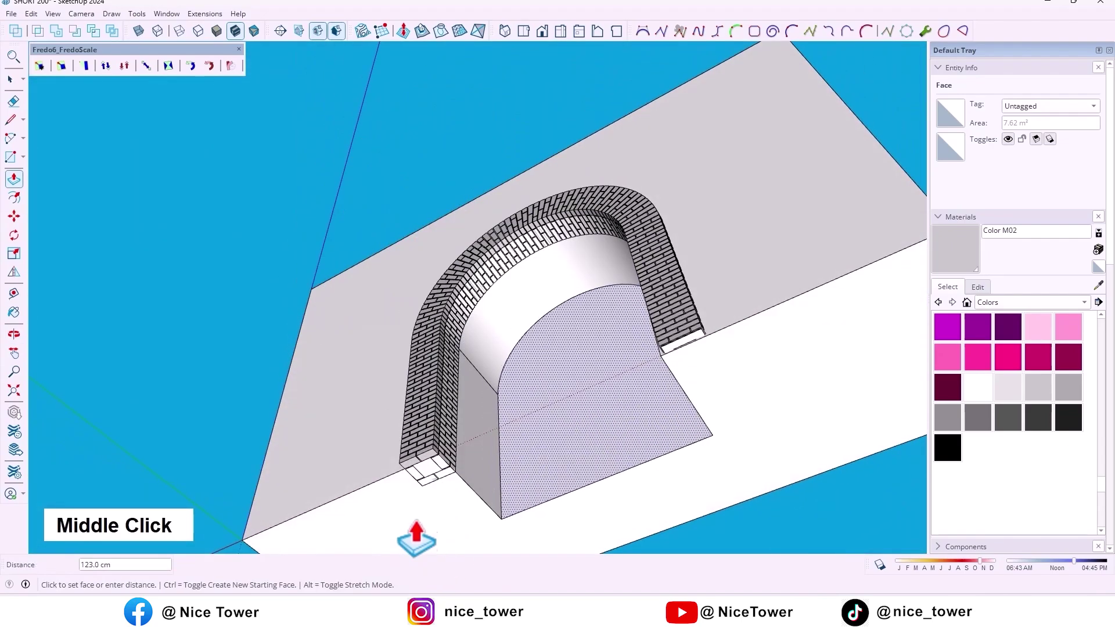
pyautogui.moveTo(453, 493)
pyautogui.mouseDown(button='middle')
pyautogui.moveTo(634, 305)
pyautogui.moveTo(652, 305)
pyautogui.mouseUp(button='middle')
pyautogui.scroll(-3, 478, 282)
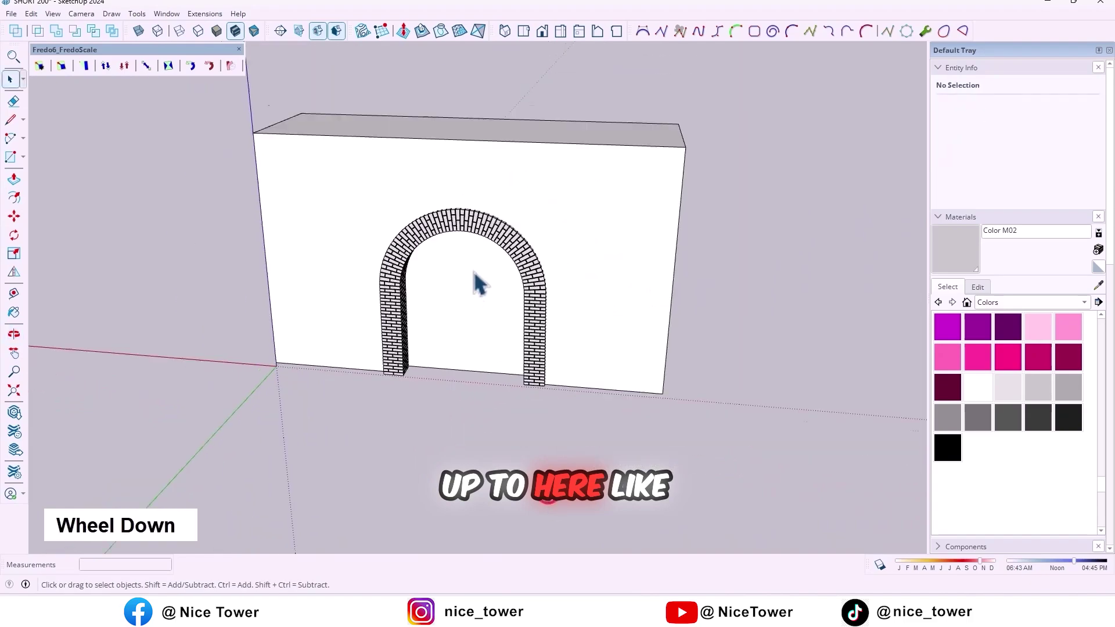
pyautogui.keyDown('shift'); pyautogui.moveTo(478, 282); pyautogui.dragTo(642, 311, button='middle'); pyautogui.keyUp('shift')
pyautogui.scroll(5, 526, 306)
pyautogui.moveTo(529, 305)
pyautogui.mouseDown(button='middle')
pyautogui.moveTo(556, 219)
pyautogui.moveTo(334, 245)
pyautogui.mouseUp(button='middle')
pyautogui.scroll(-2, 421, 376)
pyautogui.moveTo(430, 331); pyautogui.dragTo(553, 317, button='middle')
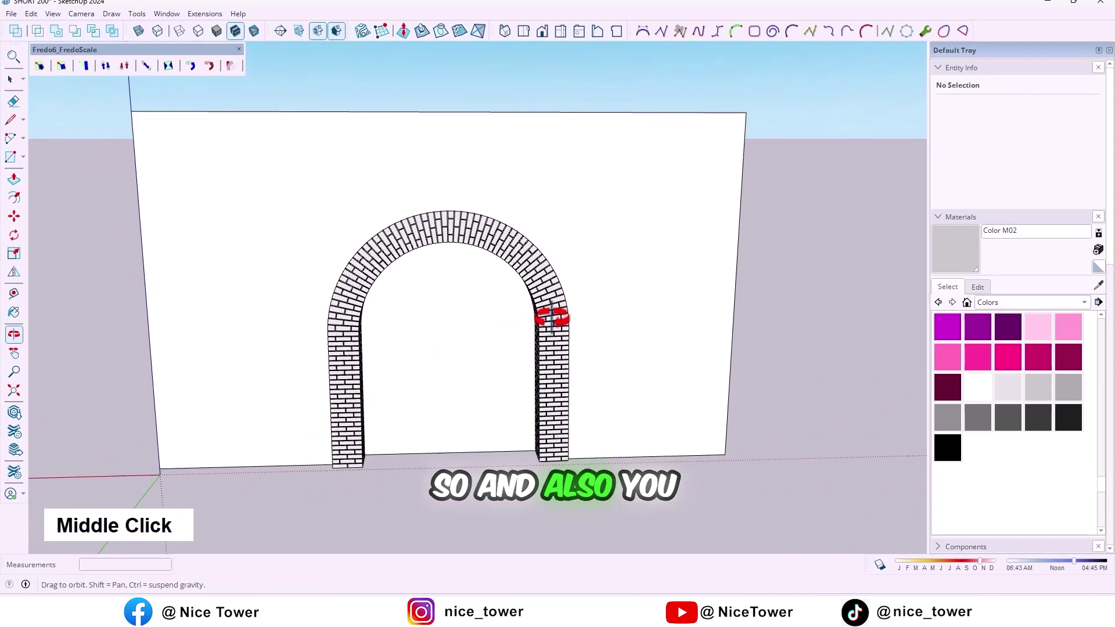
pyautogui.scroll(-1, 424, 323)
pyautogui.moveTo(423, 324)
pyautogui.mouseDown(button='middle')
pyautogui.moveTo(320, 315)
pyautogui.moveTo(568, 374)
pyautogui.moveTo(528, 319)
pyautogui.mouseUp(button='middle')
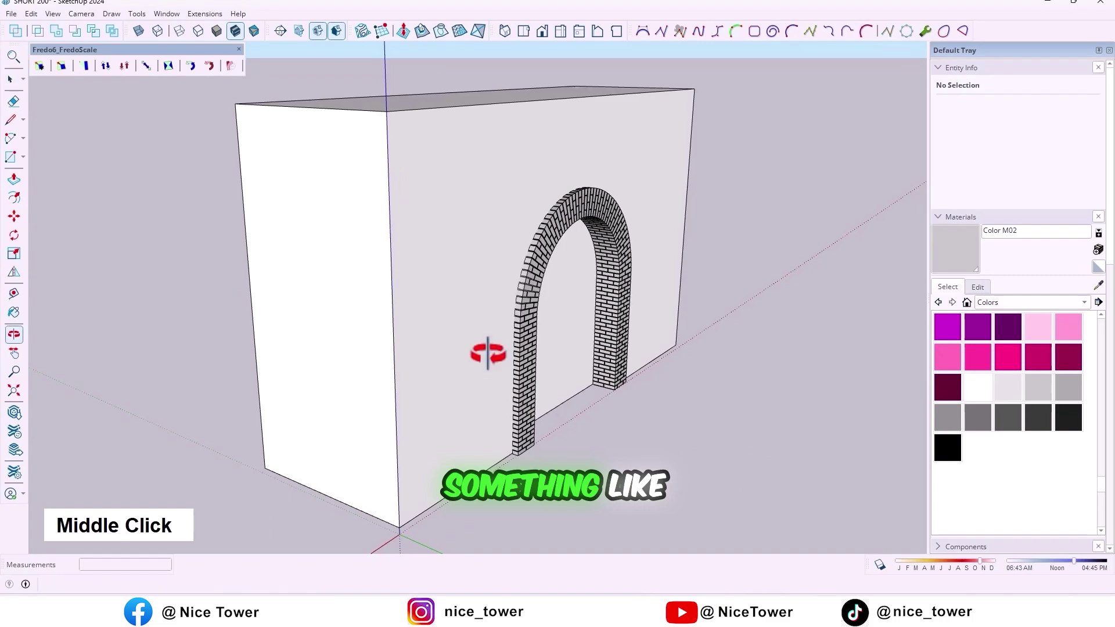
pyautogui.press('p')
# - Push/Pull the left and right wall end faces outward into side blocks flanking the arch
pyautogui.click(390, 388)
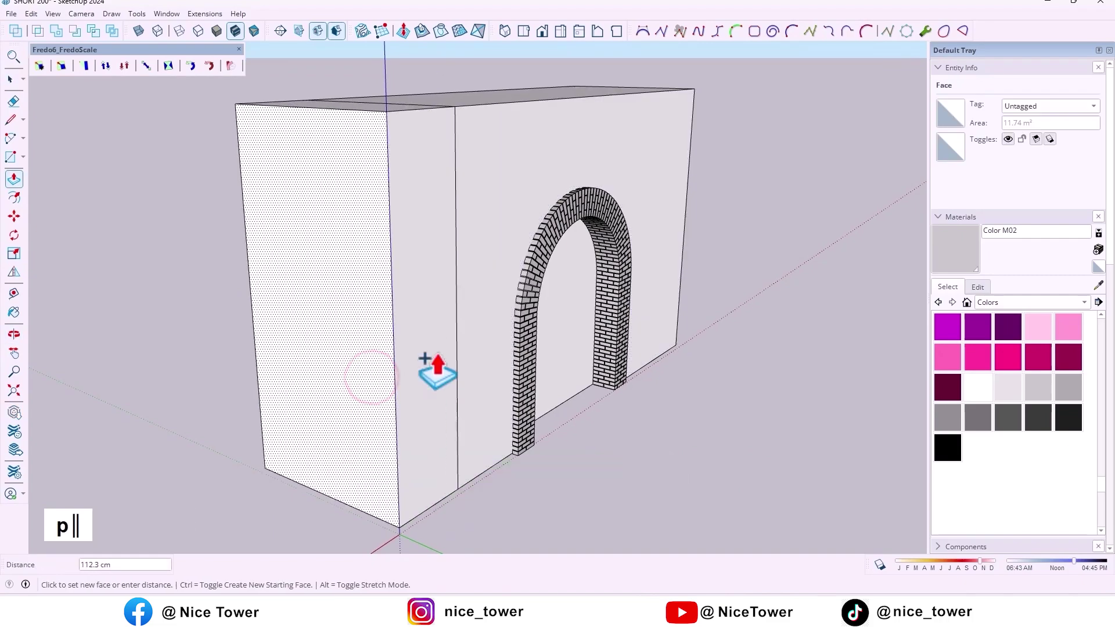
pyautogui.moveTo(443, 371)
pyautogui.mouseDown(button='middle')
pyautogui.moveTo(737, 441)
pyautogui.moveTo(634, 424)
pyautogui.moveTo(691, 405)
pyautogui.moveTo(804, 443)
pyautogui.moveTo(478, 346)
pyautogui.moveTo(424, 301)
pyautogui.mouseUp(button='middle')
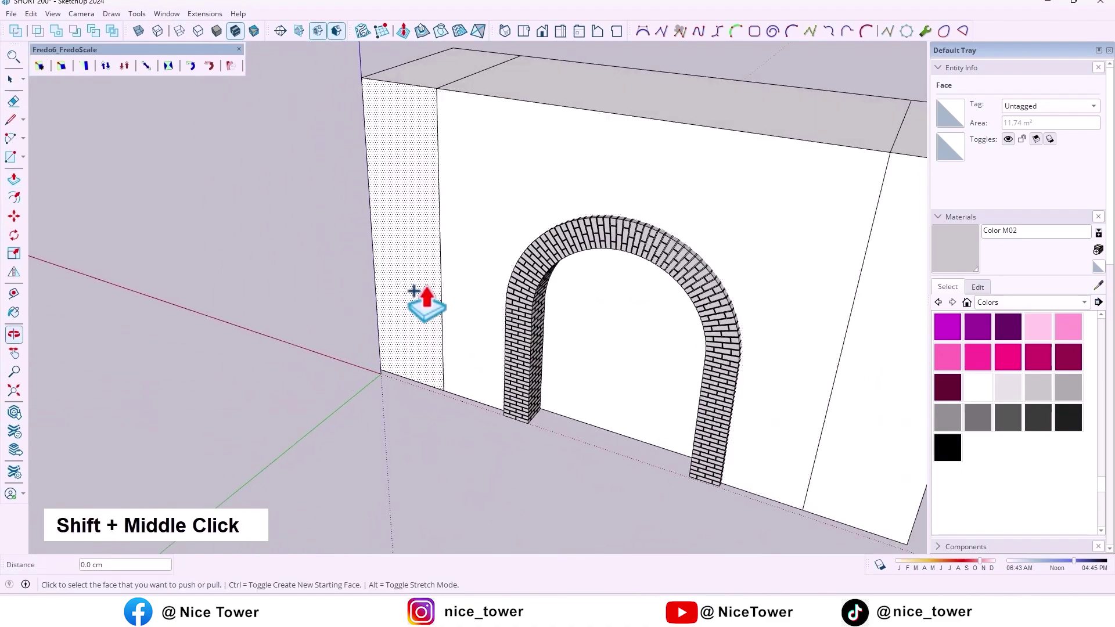
pyautogui.scroll(3, 422, 257)
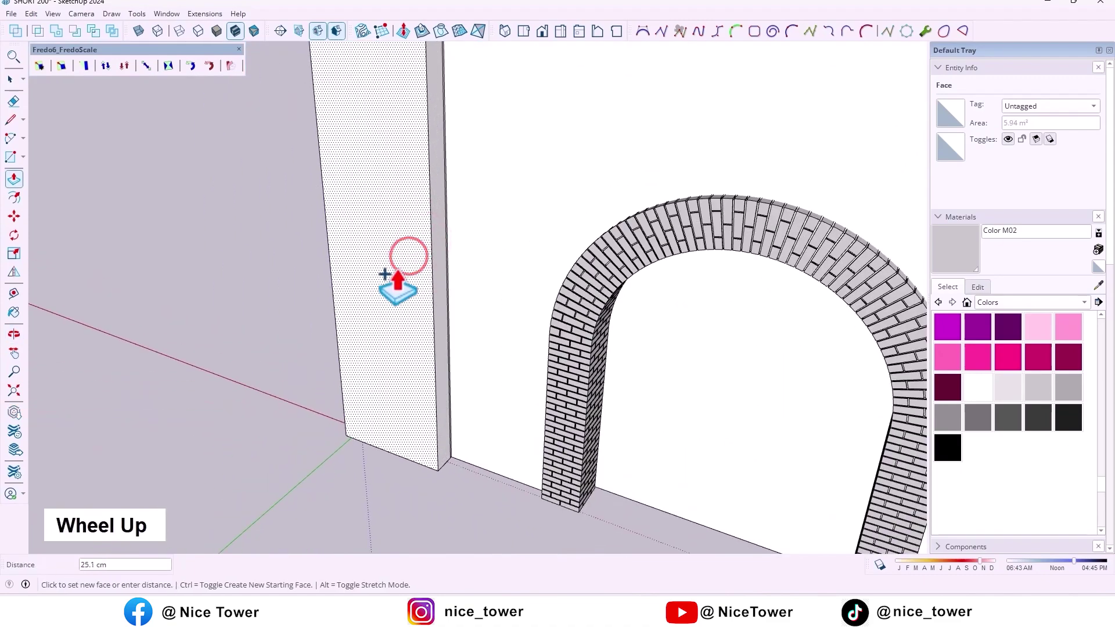
pyautogui.click(384, 277)
pyautogui.scroll(-3, 520, 373)
pyautogui.keyDown('shift'); pyautogui.moveTo(520, 374); pyautogui.dragTo(428, 317, button='middle'); pyautogui.keyUp('shift')
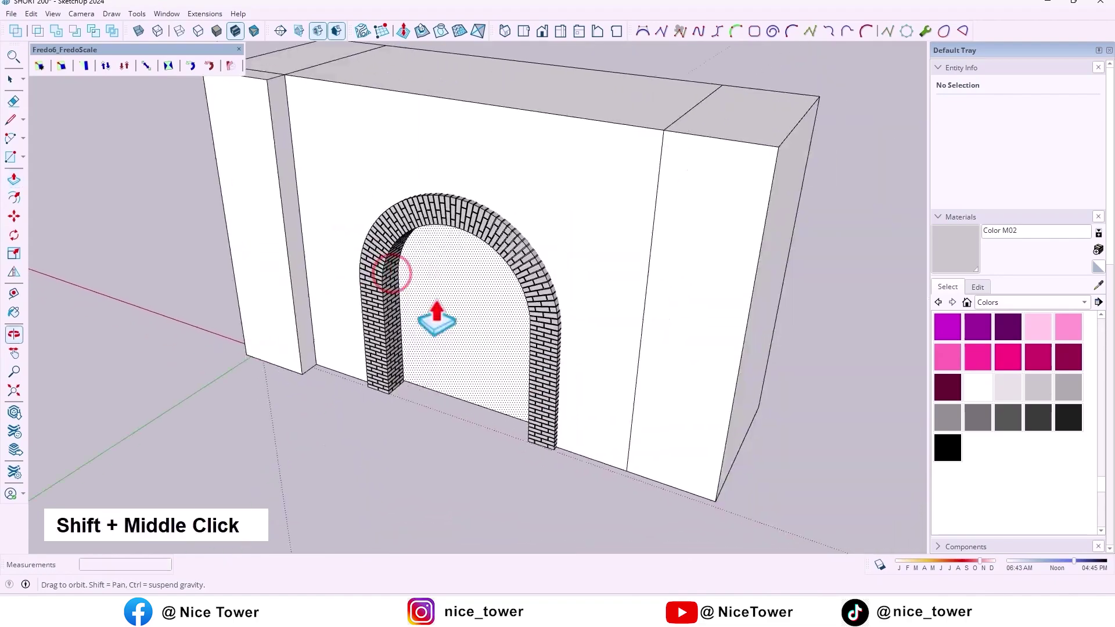
pyautogui.moveTo(700, 388)
pyautogui.mouseDown(button='middle')
pyautogui.moveTo(592, 397)
pyautogui.moveTo(877, 274)
pyautogui.moveTo(714, 267)
pyautogui.moveTo(846, 368)
pyautogui.moveTo(631, 389)
pyautogui.moveTo(476, 343)
pyautogui.moveTo(427, 256)
pyautogui.moveTo(461, 291)
pyautogui.moveTo(501, 301)
pyautogui.mouseUp(button='middle')
pyautogui.press('space')
pyautogui.scroll(2, 476, 343)
pyautogui.scroll(-1, 461, 291)
pyautogui.scroll(3, 481, 325)
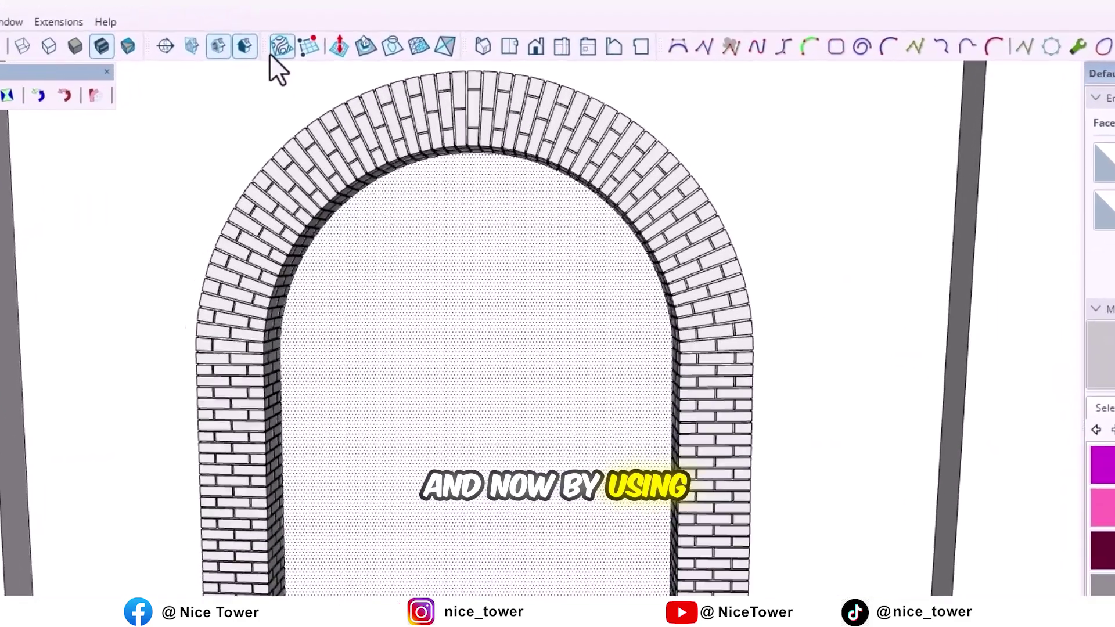
# - Show the 1001bit tools palette and create vertical louvres: depth 2, thickness 5, spacing 6, angle 0
pyautogui.rightClick(349, 30)
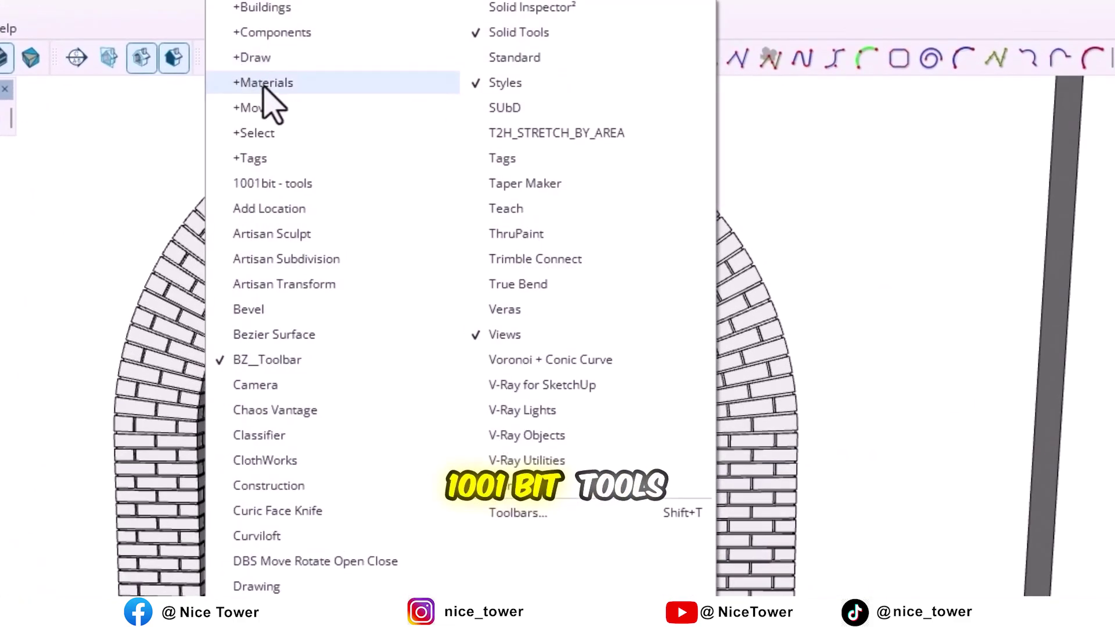
pyautogui.click(262, 187)
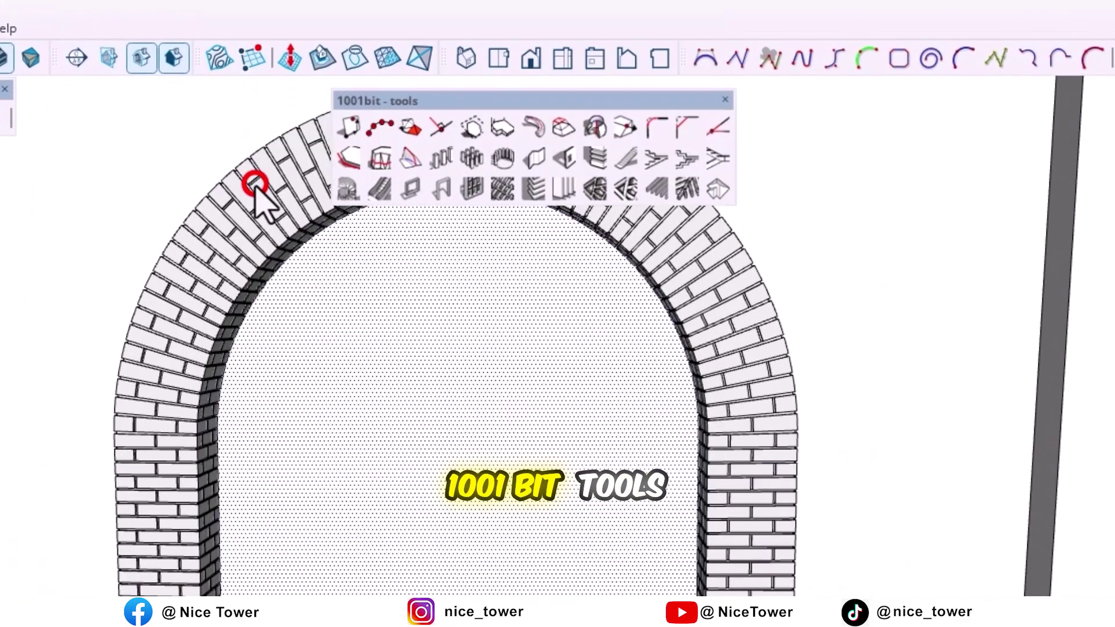
pyautogui.click(570, 200)
pyautogui.write('2')
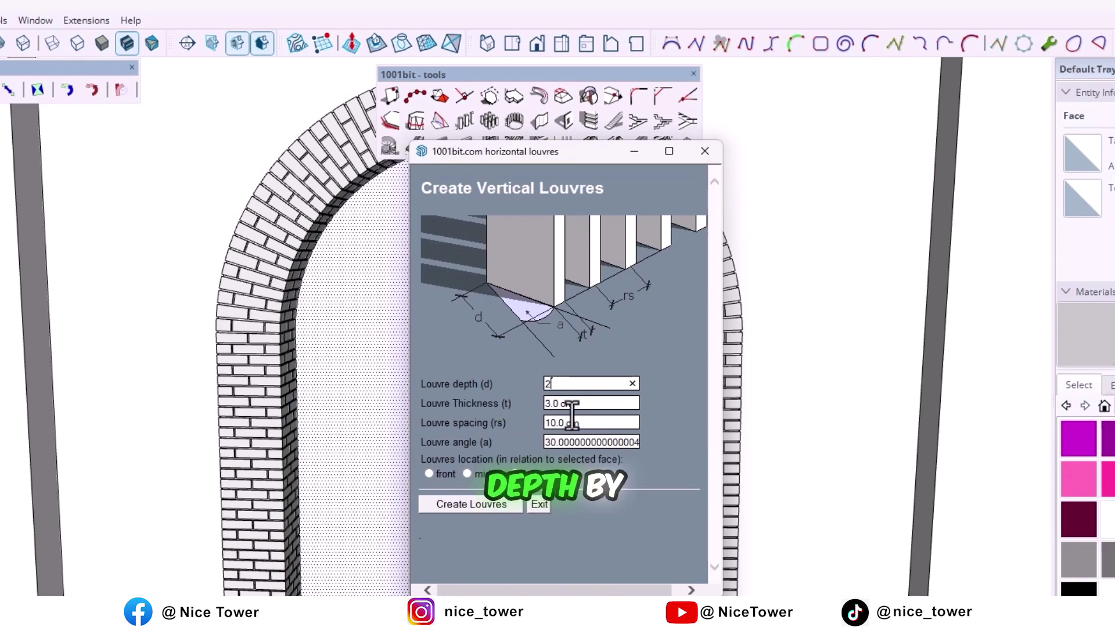
pyautogui.doubleClick(587, 400)
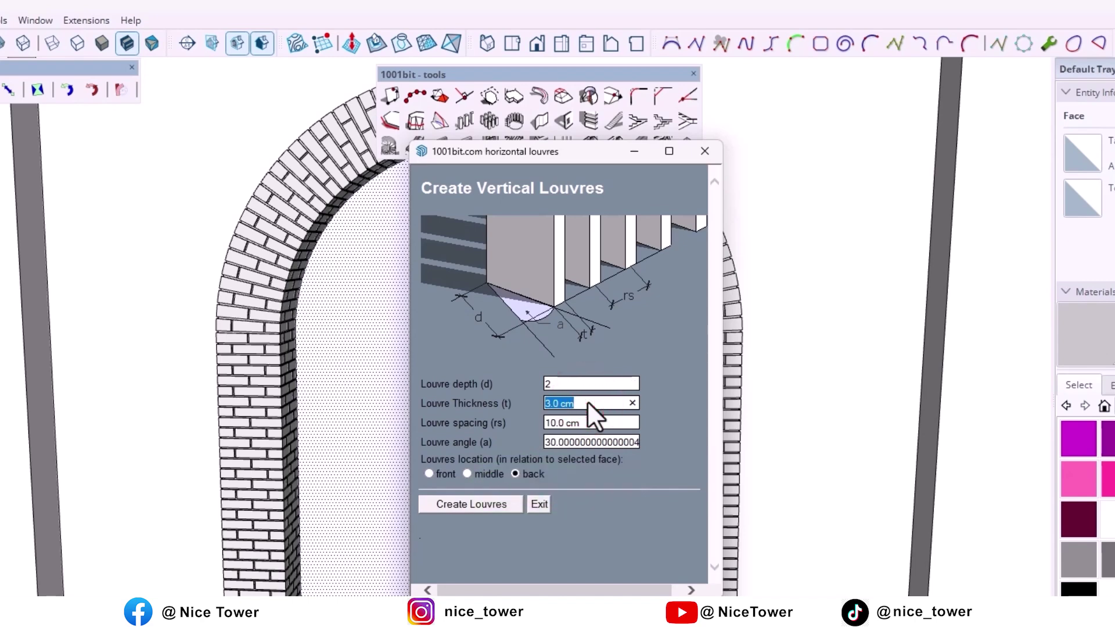
pyautogui.write('5')
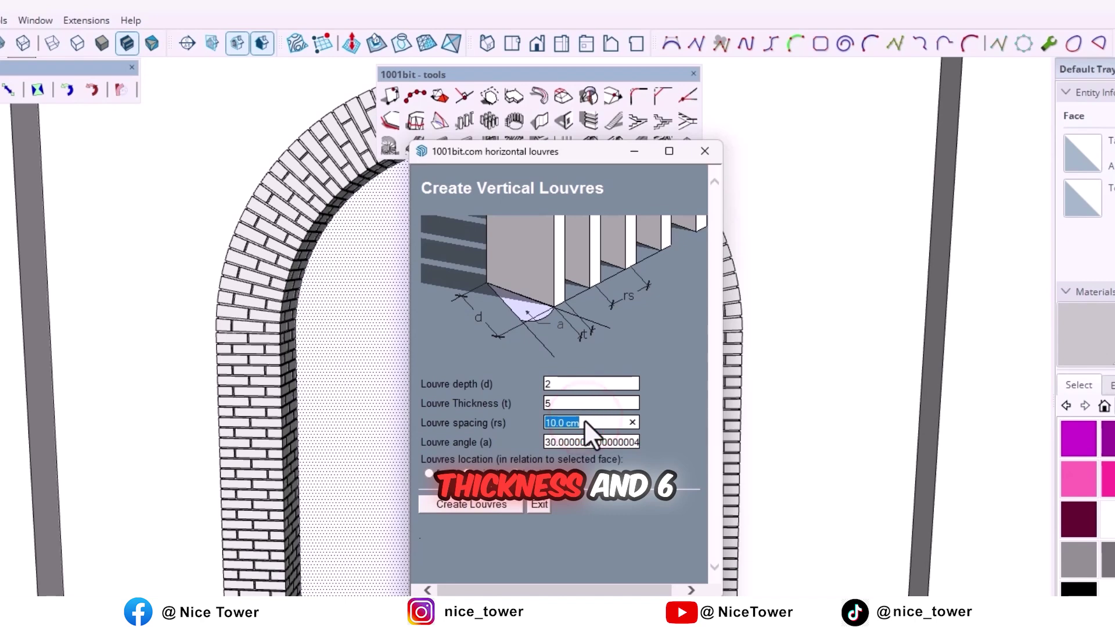
pyautogui.write('6')
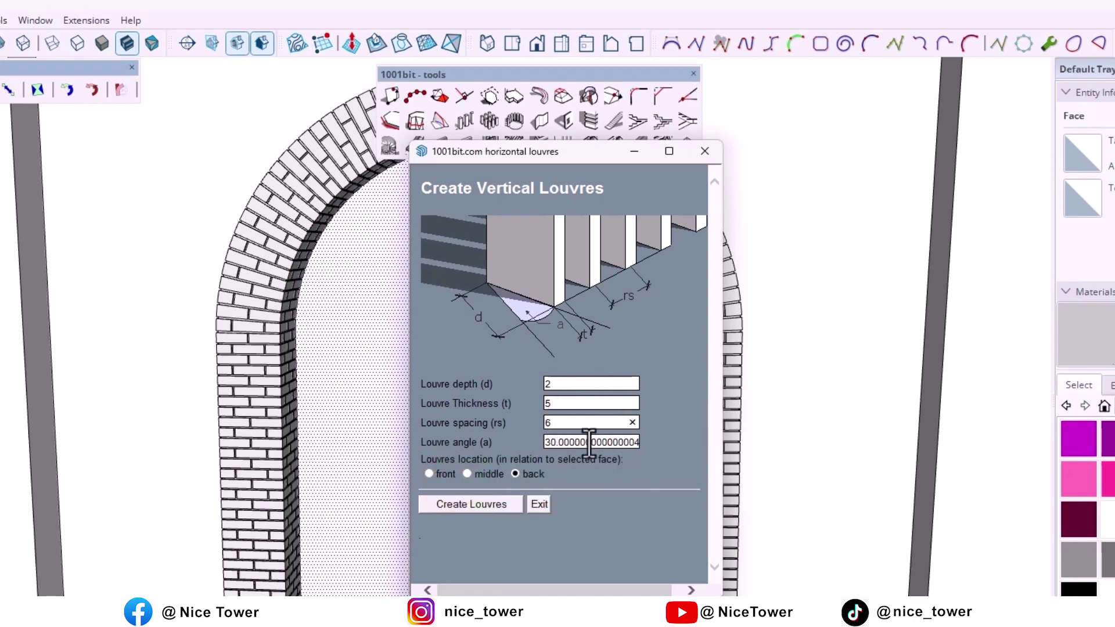
pyautogui.write('0')
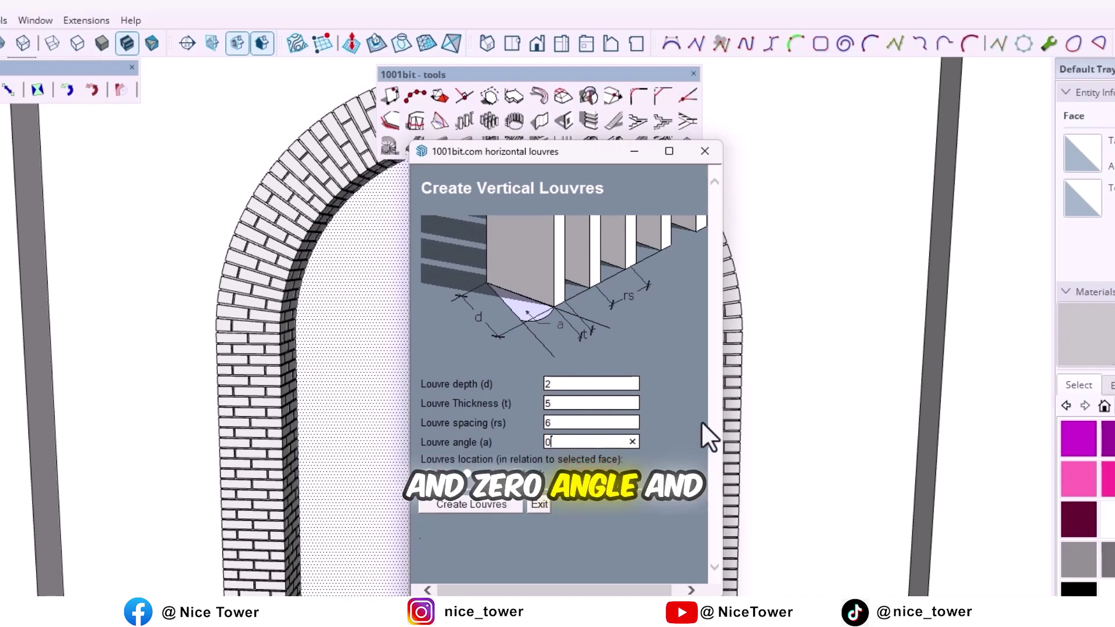
pyautogui.click(470, 506)
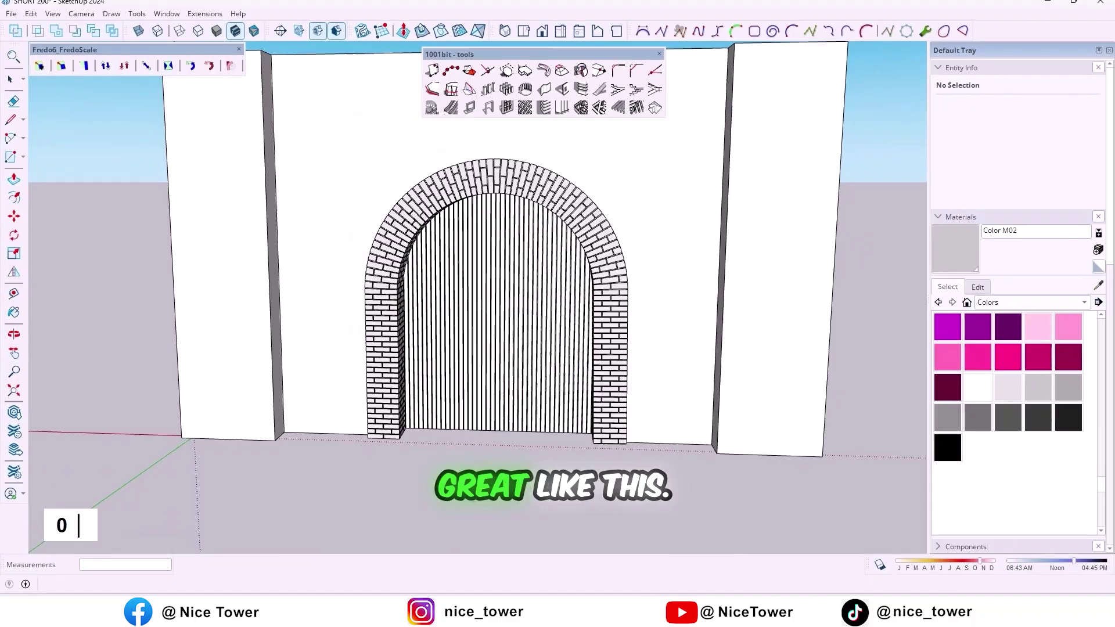
# - Select the newly generated louvre group inside the arch
pyautogui.moveTo(375, 371); pyautogui.dragTo(385, 367, button='middle')
pyautogui.press('space')
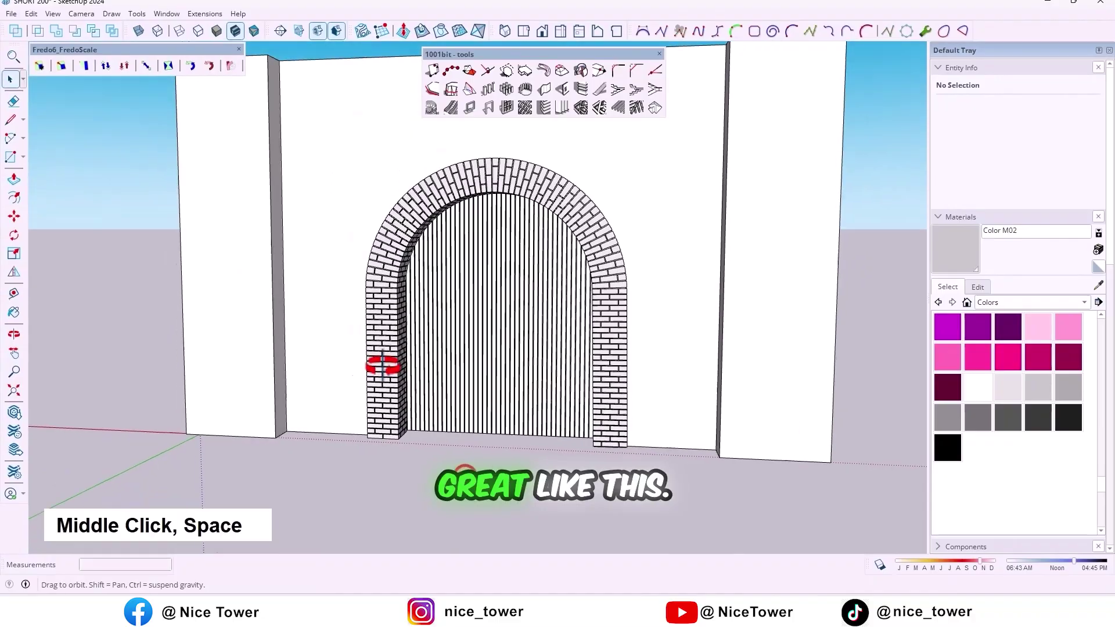
pyautogui.scroll(3, 438, 341)
pyautogui.moveTo(438, 341)
pyautogui.mouseDown(button='middle')
pyautogui.moveTo(684, 326)
pyautogui.moveTo(575, 302)
pyautogui.moveTo(632, 397)
pyautogui.moveTo(794, 427)
pyautogui.moveTo(610, 264)
pyautogui.moveTo(491, 340)
pyautogui.moveTo(658, 352)
pyautogui.mouseUp(button='middle')
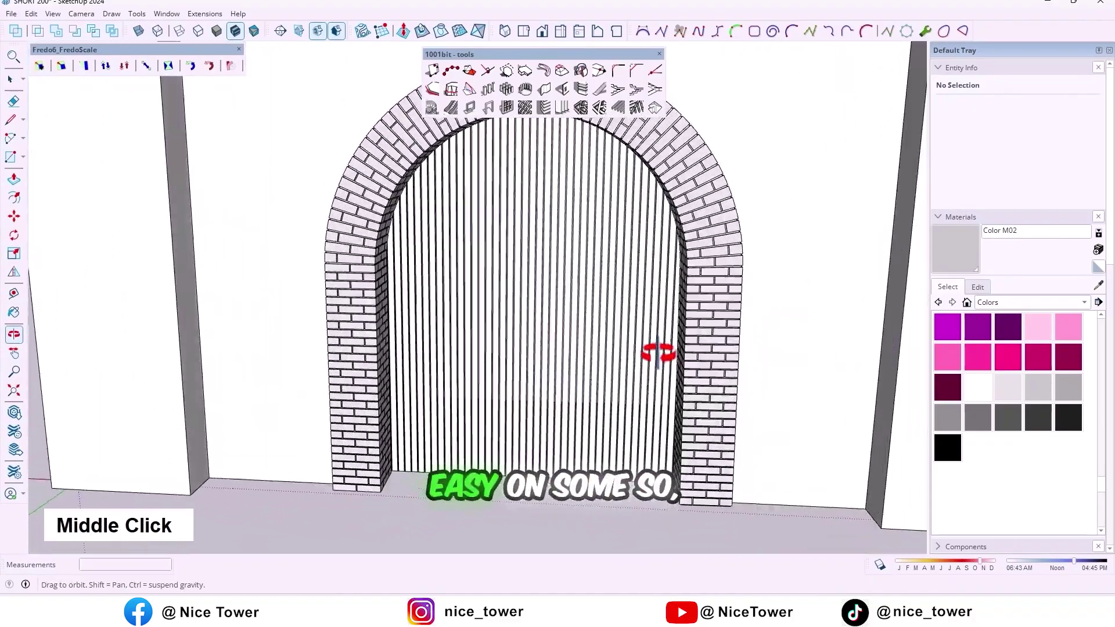
pyautogui.scroll(-2, 610, 323)
pyautogui.scroll(2, 506, 279)
pyautogui.scroll(3, 518, 270)
pyautogui.scroll(-2, 518, 271)
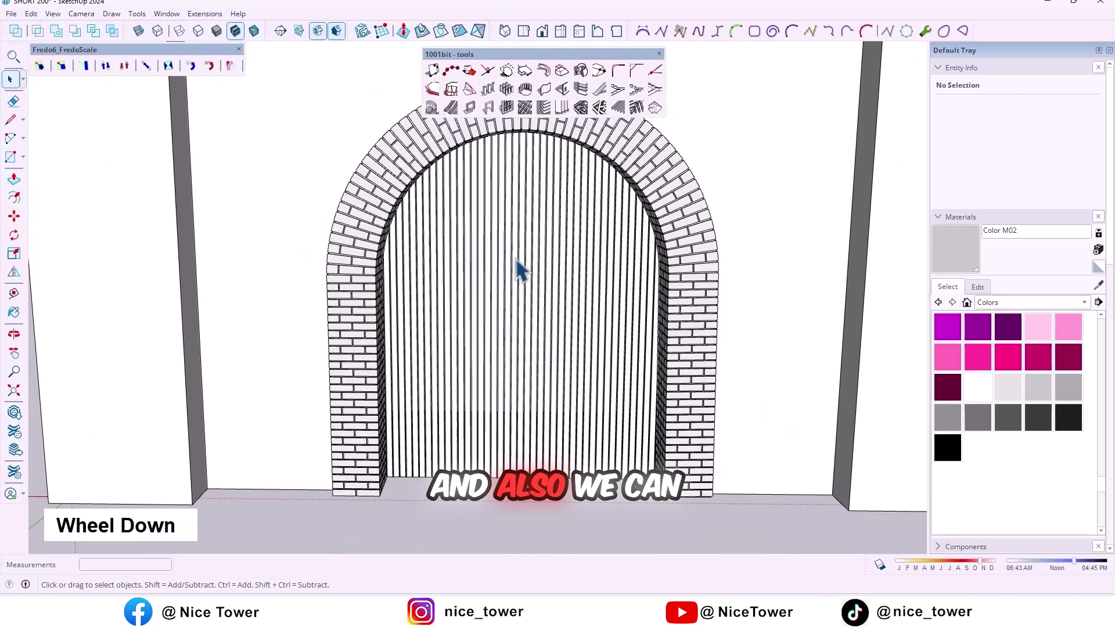
pyautogui.scroll(-2, 515, 257)
pyautogui.click(515, 257)
pyautogui.keyDown('shift'); pyautogui.moveTo(515, 256); pyautogui.dragTo(535, 261, button='middle'); pyautogui.keyUp('shift')
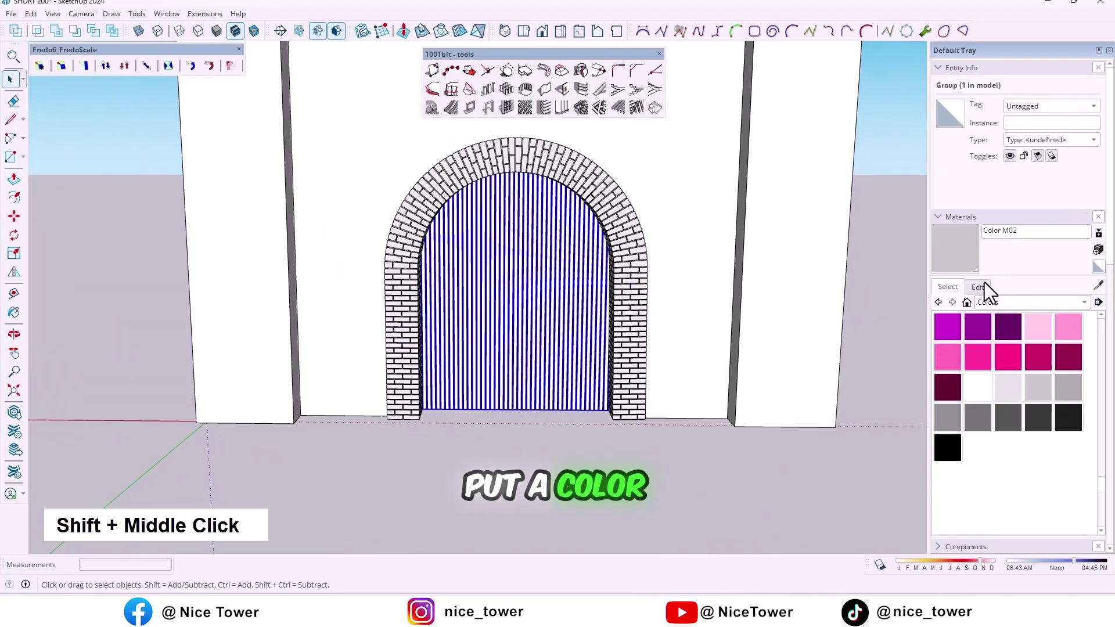
# - Paint the louvres with a wood floor texture from the Wood material collection
pyautogui.click(989, 302)
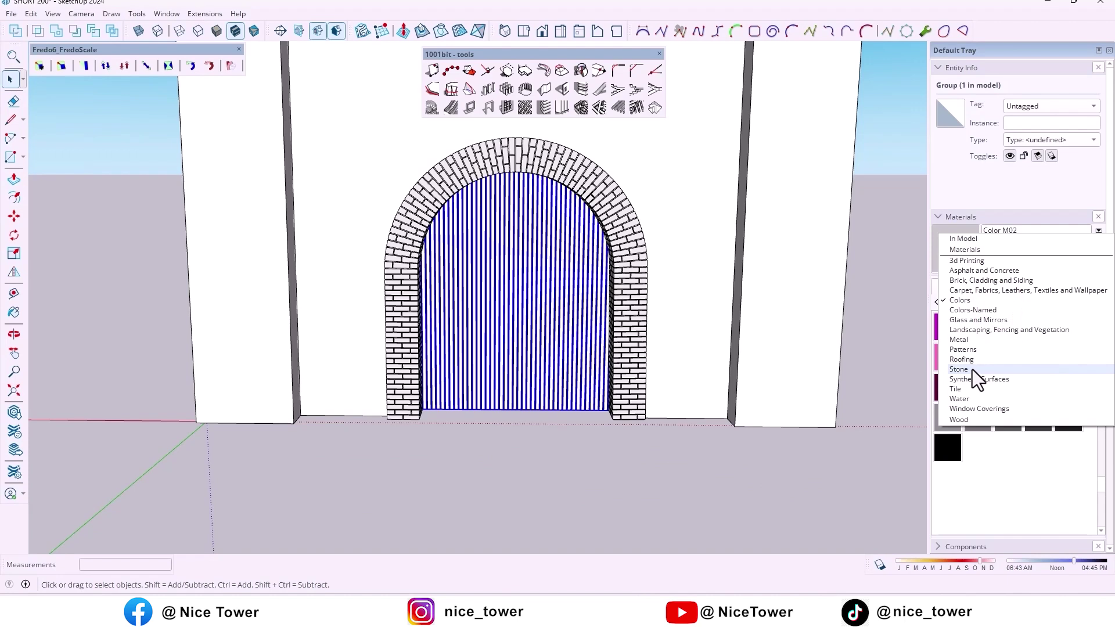
pyautogui.scroll(-2, 973, 369)
pyautogui.click(986, 419)
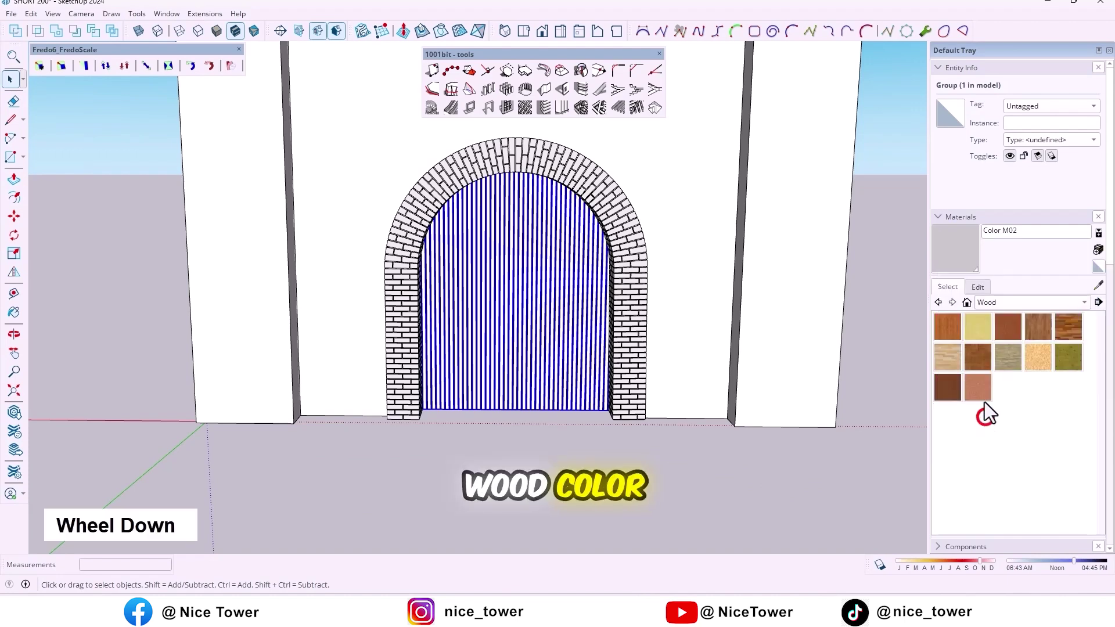
pyautogui.click(1037, 328)
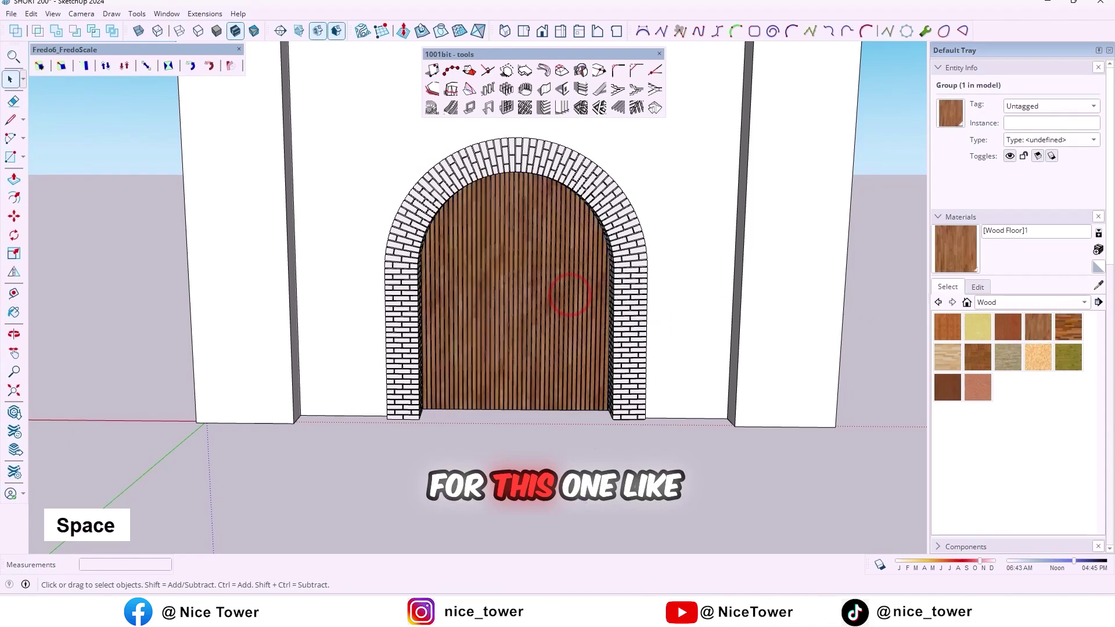
pyautogui.moveTo(571, 297)
pyautogui.mouseDown(button='middle')
pyautogui.moveTo(498, 348)
pyautogui.moveTo(536, 249)
pyautogui.moveTo(804, 281)
pyautogui.moveTo(520, 309)
pyautogui.moveTo(636, 306)
pyautogui.mouseUp(button='middle')
pyautogui.scroll(-3, 531, 327)
pyautogui.scroll(-3, 560, 343)
pyautogui.moveTo(560, 343)
pyautogui.mouseDown(button='middle')
pyautogui.moveTo(204, 171)
pyautogui.moveTo(909, 369)
pyautogui.moveTo(665, 374)
pyautogui.mouseUp(button='middle')
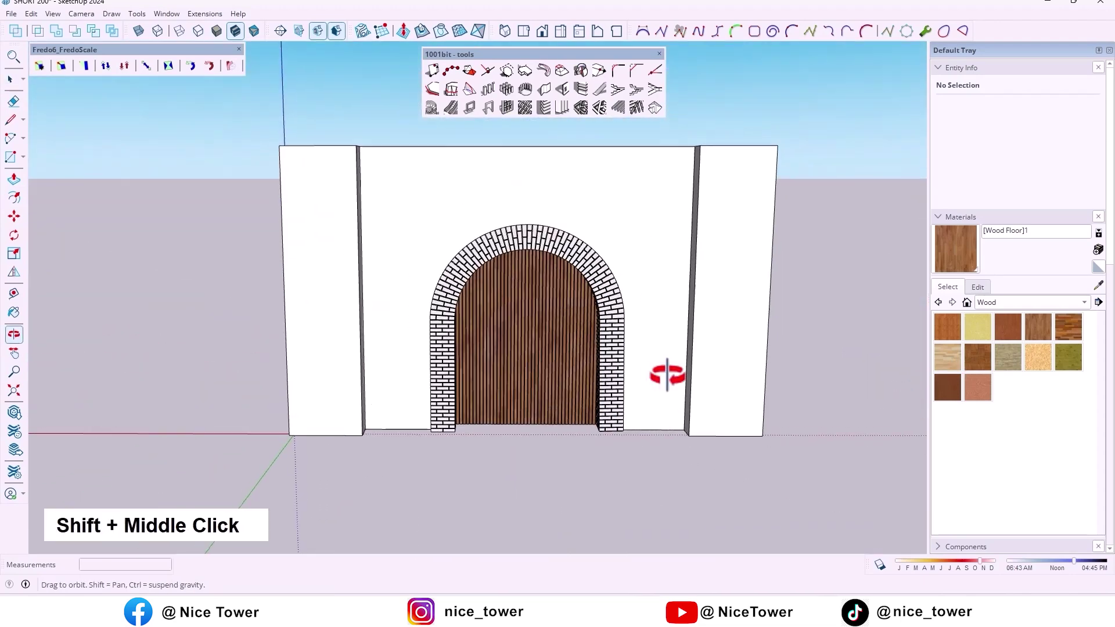
# - Close the 1001bit tools palette and orbit in to inspect the brick arch and louvred door
pyautogui.click(660, 57)
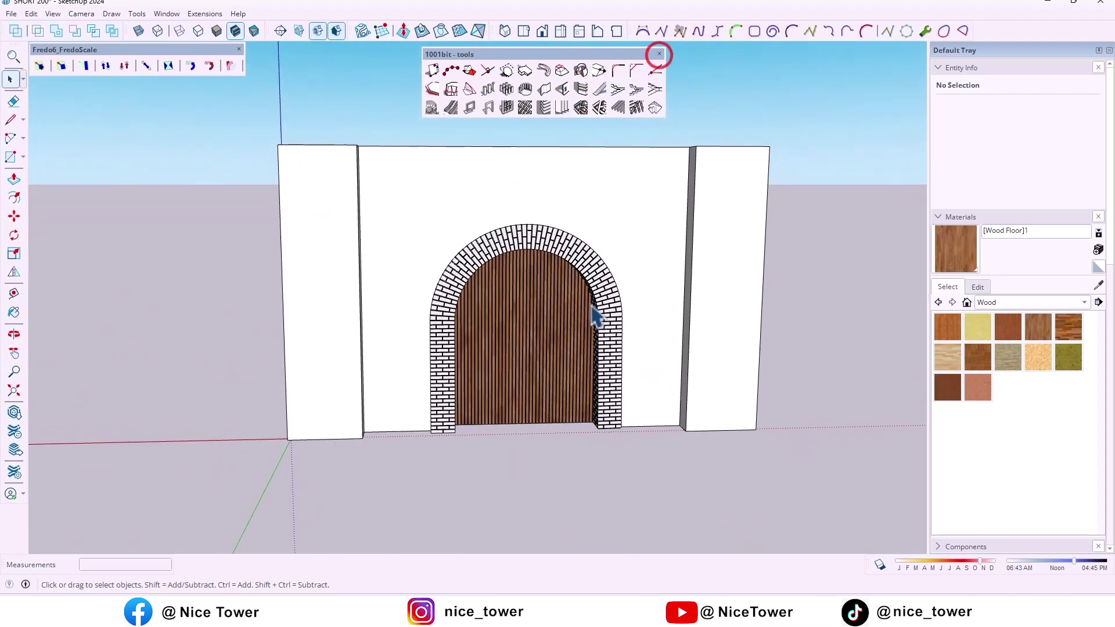
pyautogui.click(660, 54)
pyautogui.scroll(3, 481, 318)
pyautogui.moveTo(487, 287)
pyautogui.mouseDown(button='middle')
pyautogui.moveTo(481, 319)
pyautogui.moveTo(271, 235)
pyautogui.moveTo(617, 292)
pyautogui.moveTo(707, 428)
pyautogui.moveTo(672, 343)
pyautogui.moveTo(338, 259)
pyautogui.moveTo(305, 269)
pyautogui.moveTo(591, 332)
pyautogui.moveTo(637, 438)
pyautogui.moveTo(596, 326)
pyautogui.moveTo(550, 248)
pyautogui.moveTo(424, 245)
pyautogui.moveTo(392, 281)
pyautogui.moveTo(514, 287)
pyautogui.moveTo(508, 293)
pyautogui.mouseUp(button='middle')
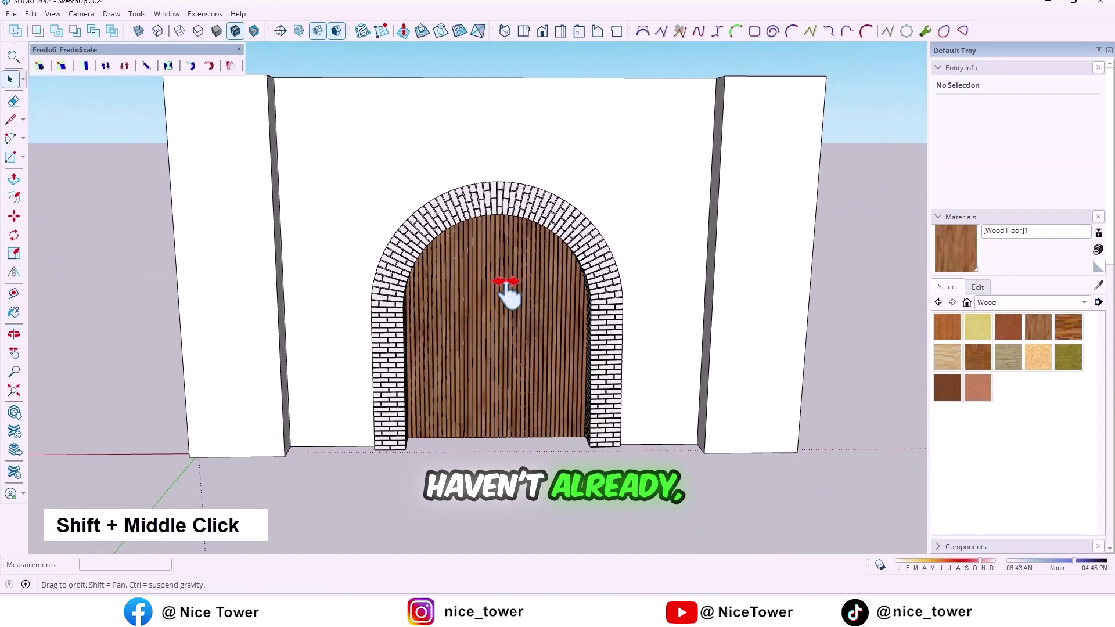
pyautogui.scroll(3, 388, 288)
pyautogui.scroll(2, 383, 279)
pyautogui.scroll(2, 381, 279)
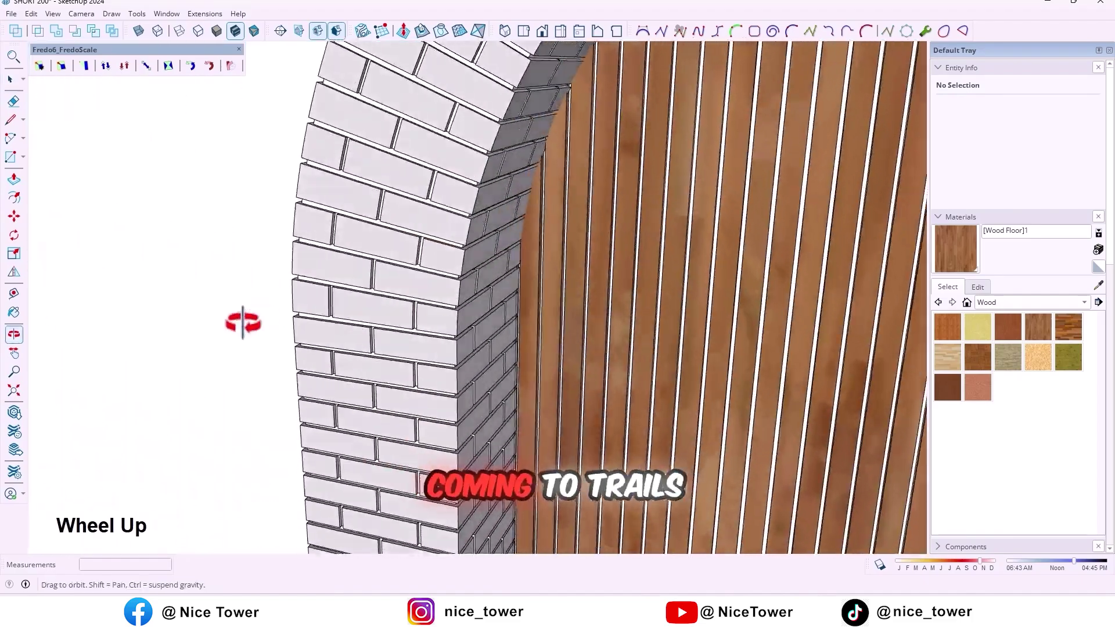
pyautogui.moveTo(244, 323)
pyautogui.mouseDown(button='middle')
pyautogui.moveTo(110, 401)
pyautogui.moveTo(145, 459)
pyautogui.moveTo(214, 502)
pyautogui.moveTo(309, 520)
pyautogui.moveTo(430, 565)
pyautogui.moveTo(639, 518)
pyautogui.moveTo(389, 373)
pyautogui.mouseUp(button='middle')
pyautogui.scroll(-1, 390, 373)
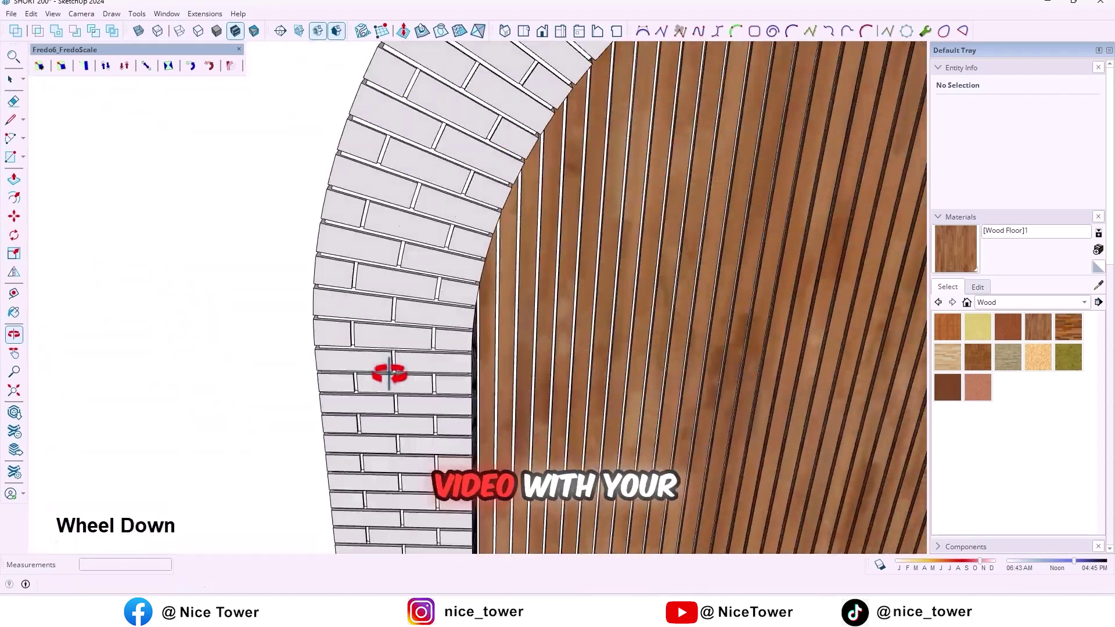